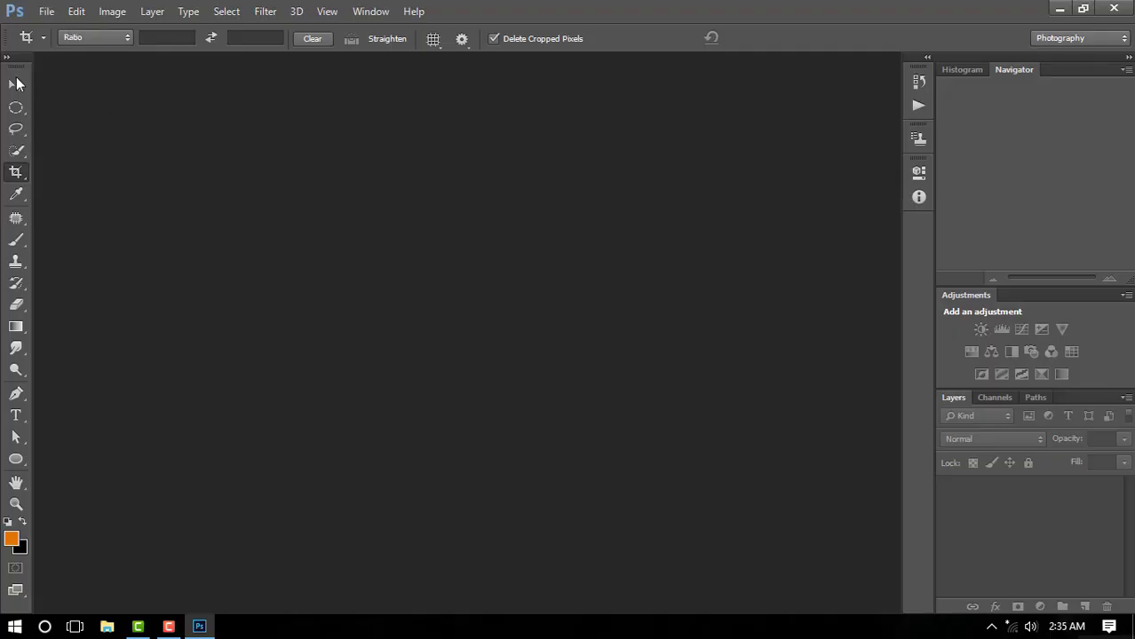
Create Untitled-1, a white 1920 × 1080 px document at 300 ppi, and position its window
click(17, 85)
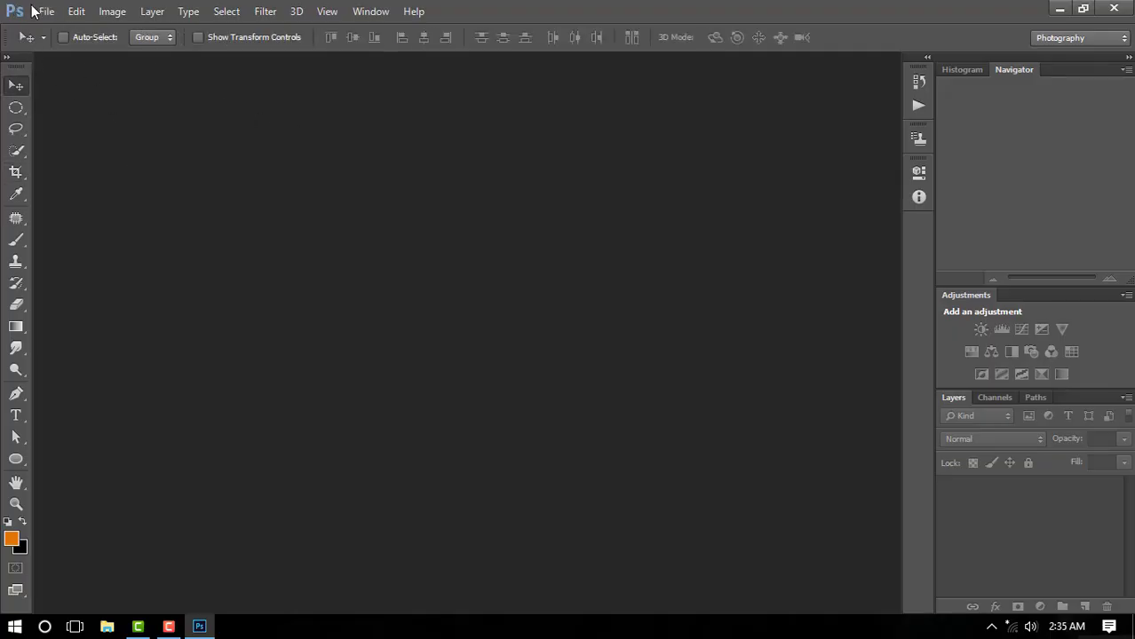
click(45, 11)
click(84, 36)
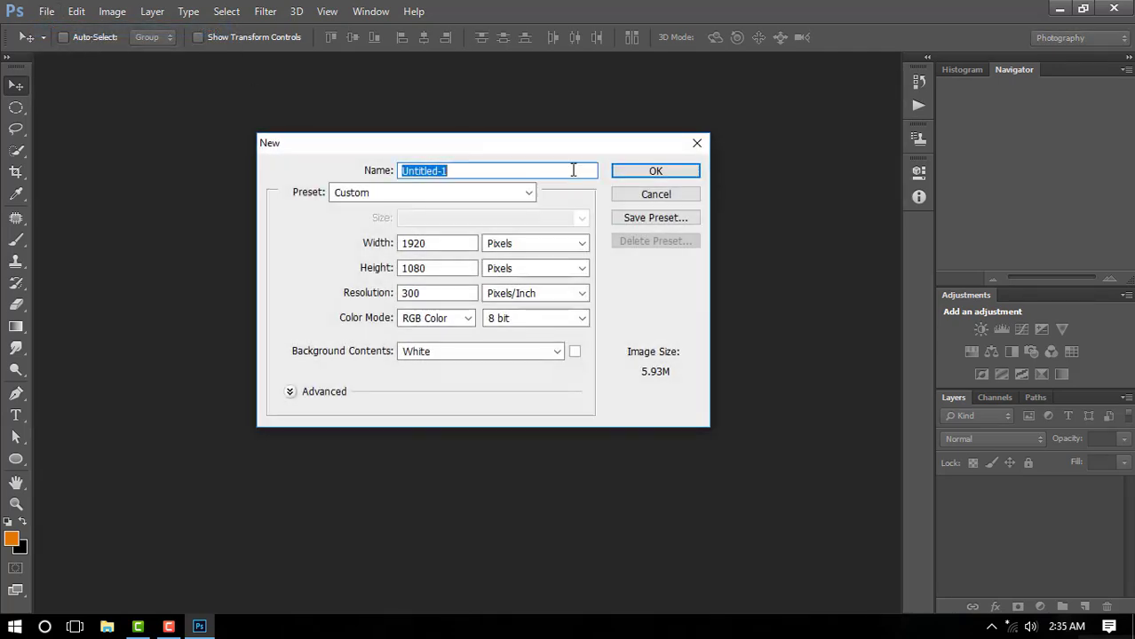
key(Tab)
key(Tab)
key(Tab)
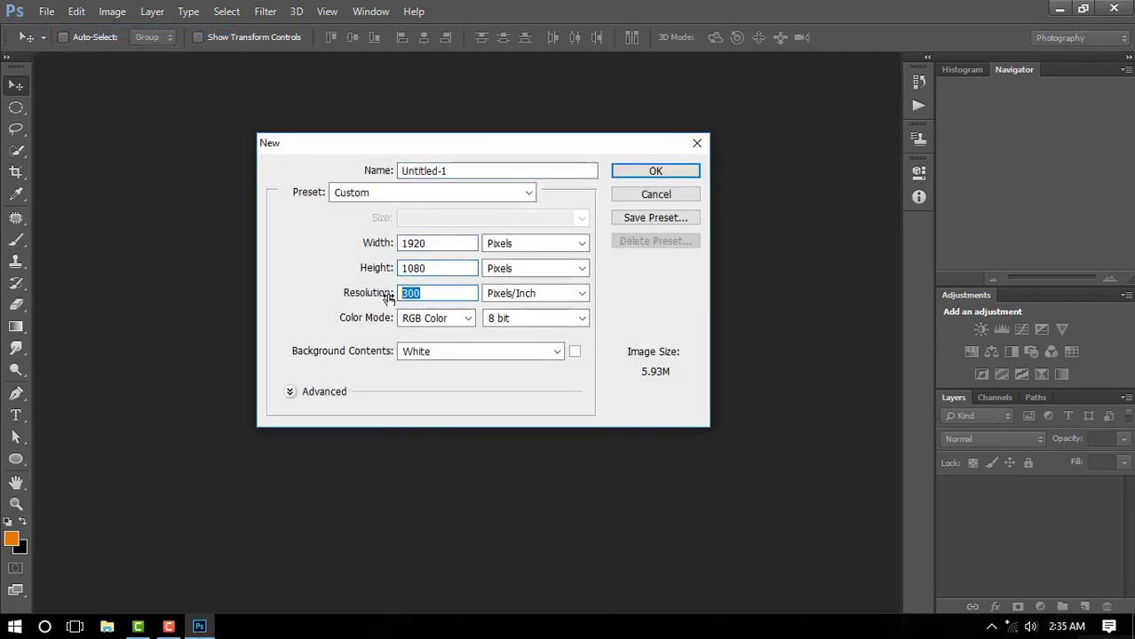
click(545, 252)
click(655, 172)
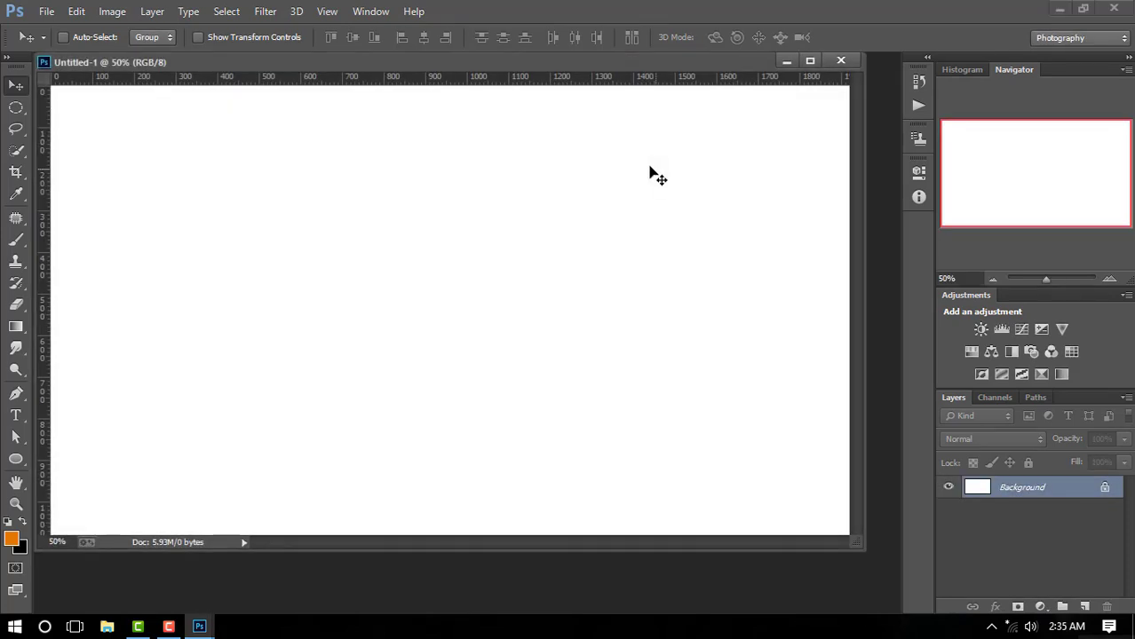
drag(544, 67, 586, 60)
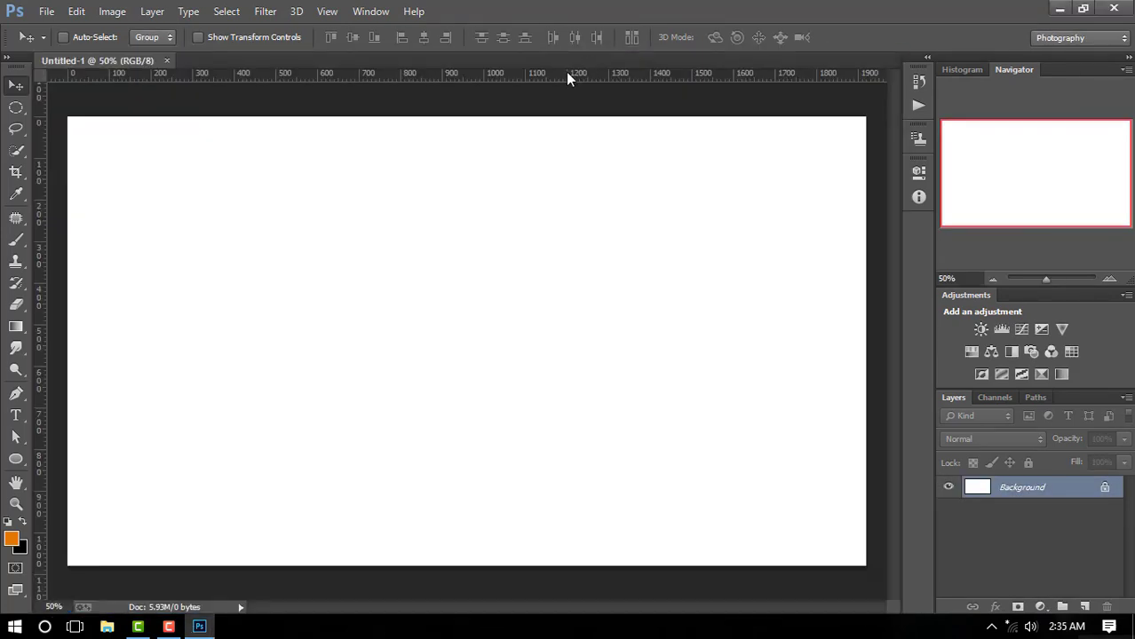
Place the PNG girl image into the document as a linked layer
click(47, 12)
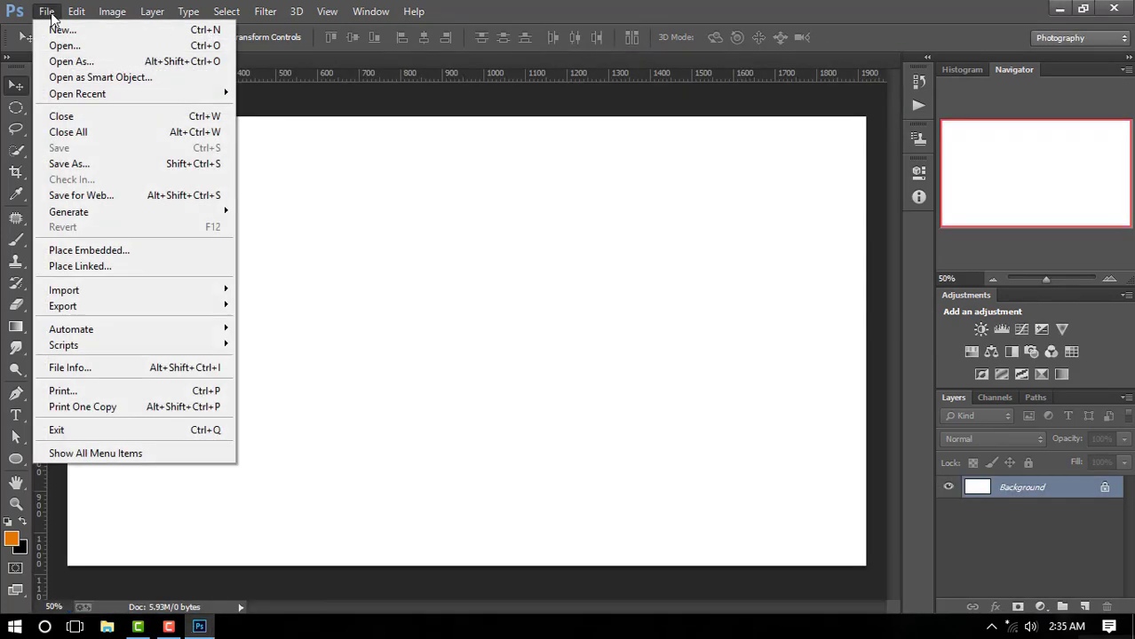
click(135, 268)
click(462, 230)
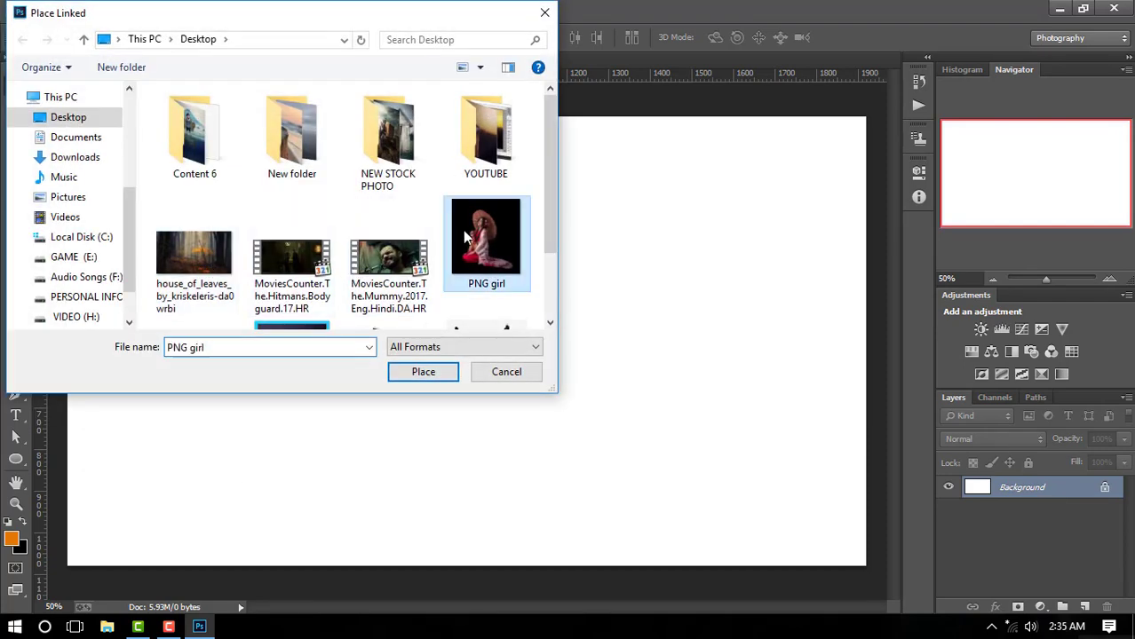
click(432, 373)
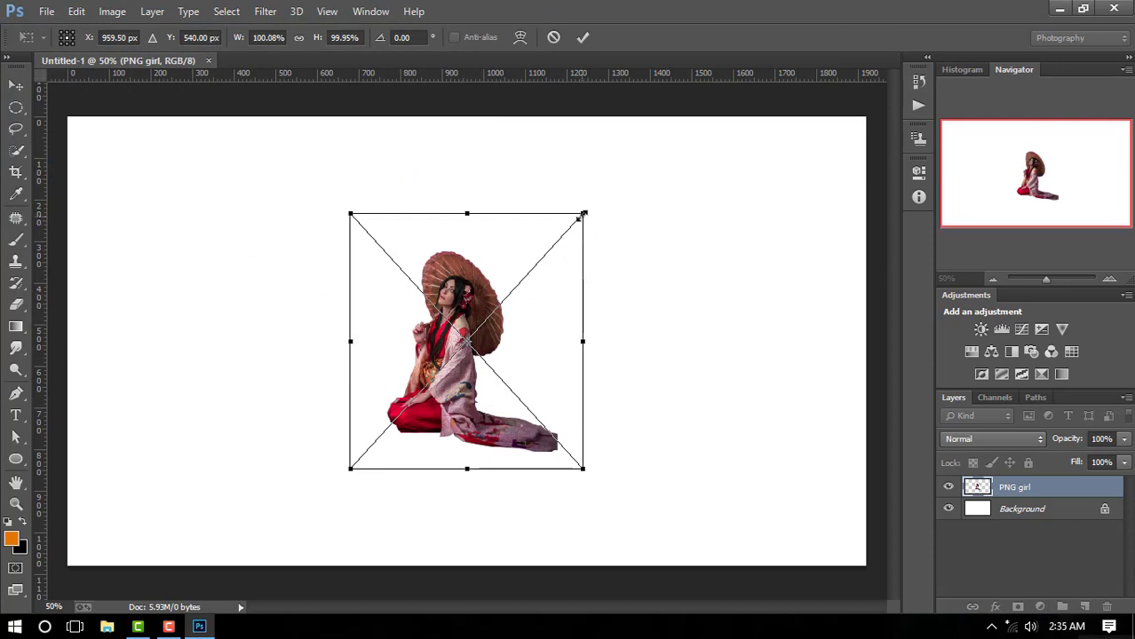
Scale the girl to about 217%, move her down-right, and commit the transform
drag(583, 216, 635, 153)
scroll(569, 261, down, 3)
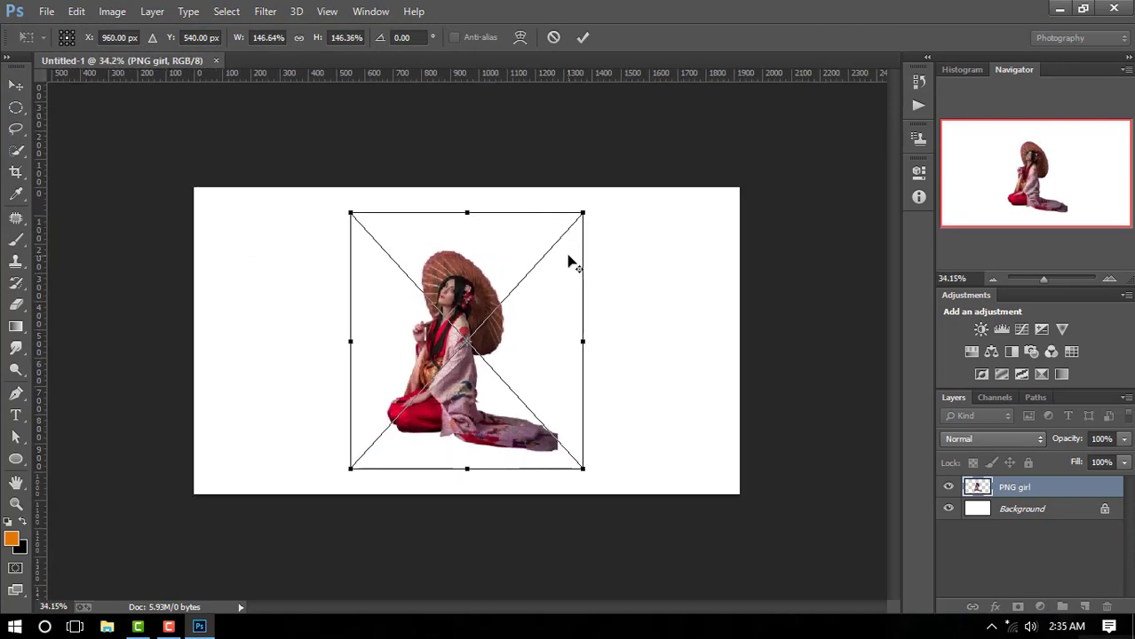
drag(582, 212, 617, 175)
drag(566, 243, 597, 241)
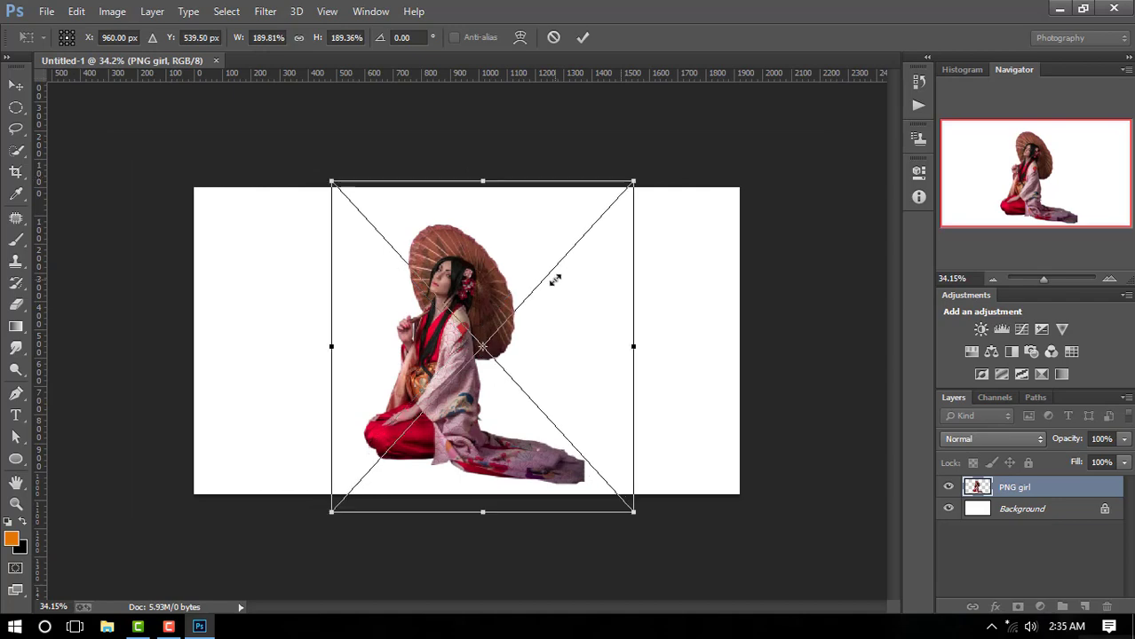
mouse_move(636, 188)
mouse_down()
mouse_move(689, 152)
mouse_move(697, 132)
mouse_move(663, 165)
mouse_up()
drag(580, 303, 593, 319)
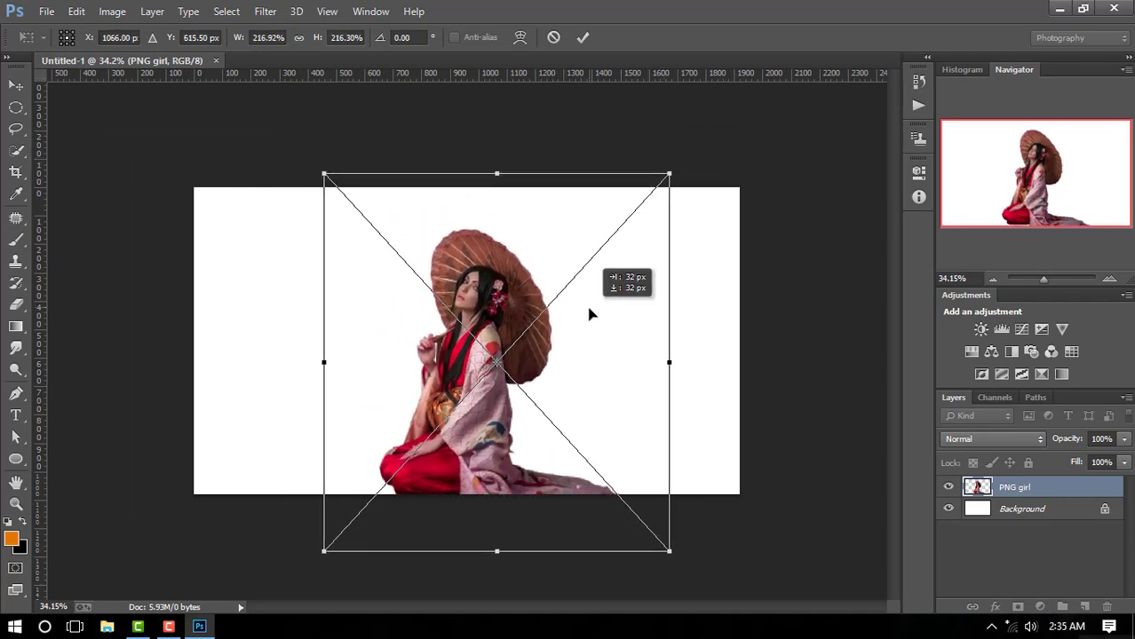
click(584, 36)
key(ctrl+0)
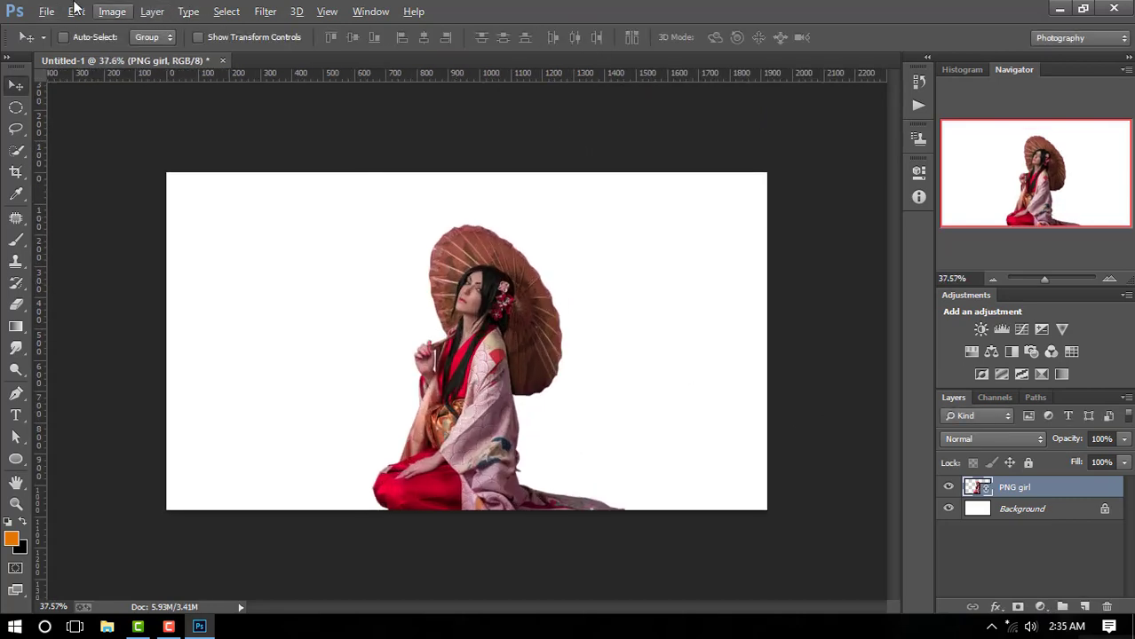
Place the house_of_leaves forest photo as a linked layer
click(46, 10)
click(82, 263)
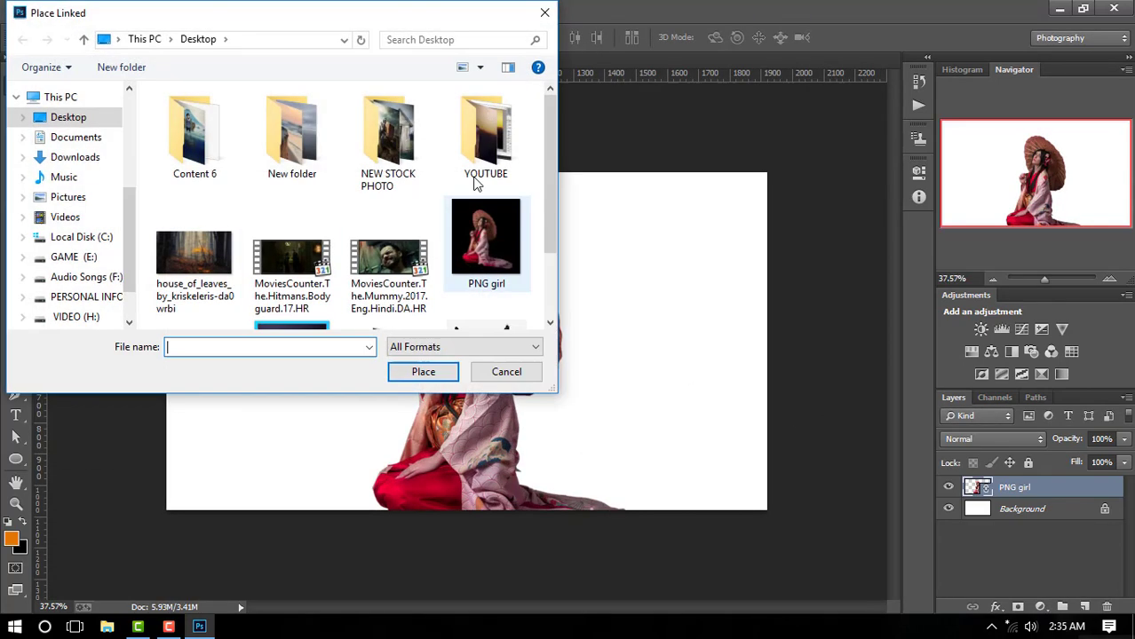
scroll(382, 266, down, 1)
click(193, 160)
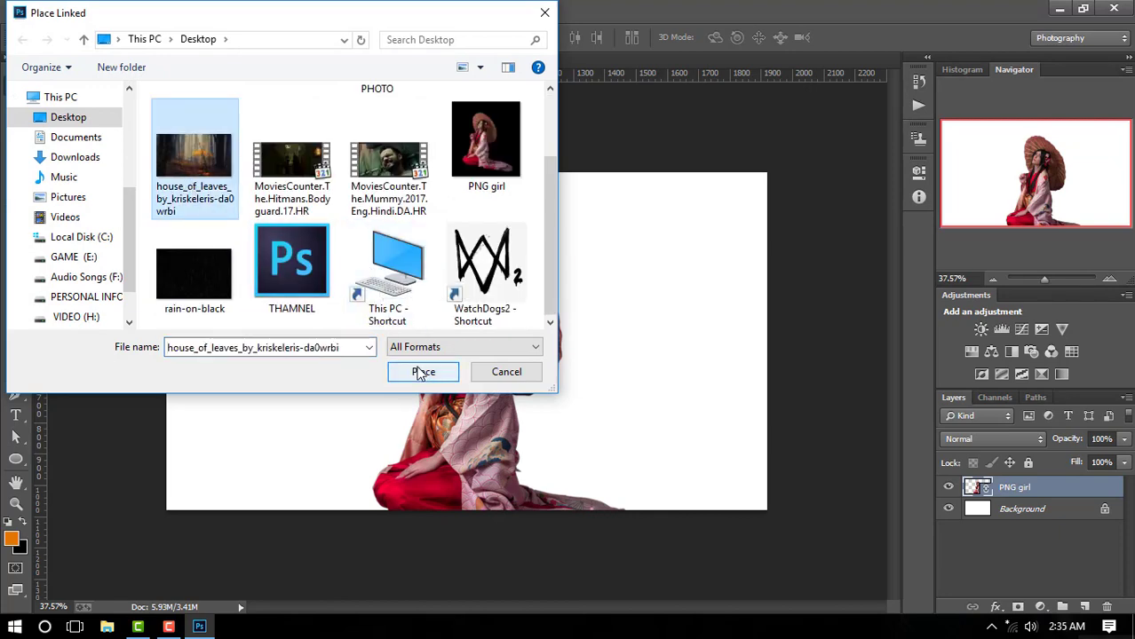
click(422, 372)
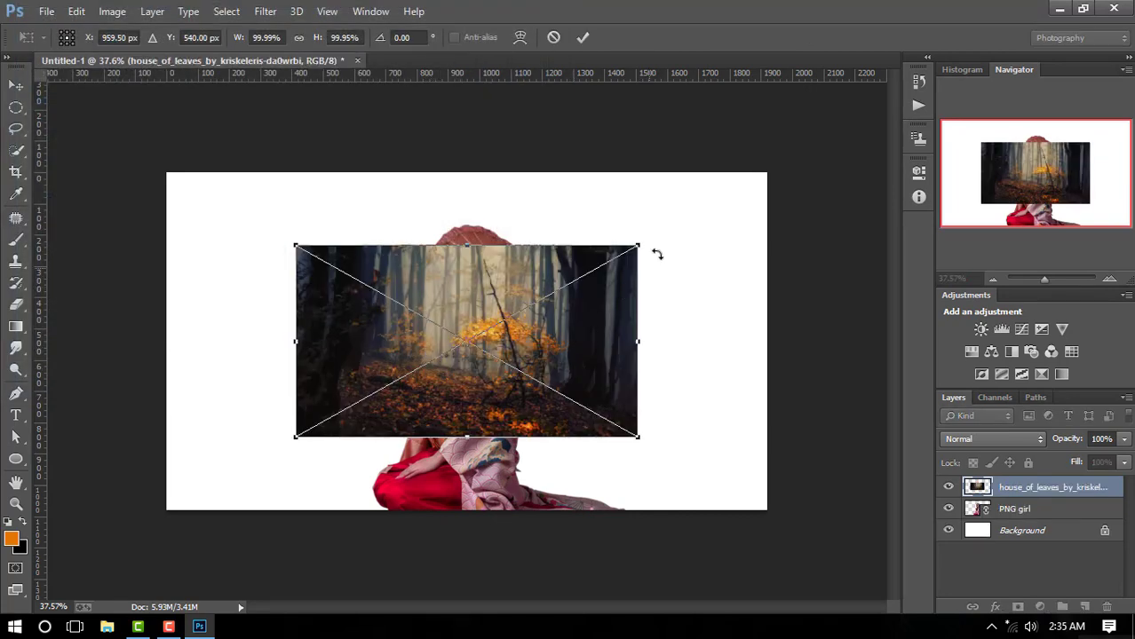
Enlarge the forest photo to about 218% so it covers the canvas, and commit
mouse_move(638, 245)
mouse_down()
mouse_move(760, 185)
mouse_move(840, 125)
mouse_up()
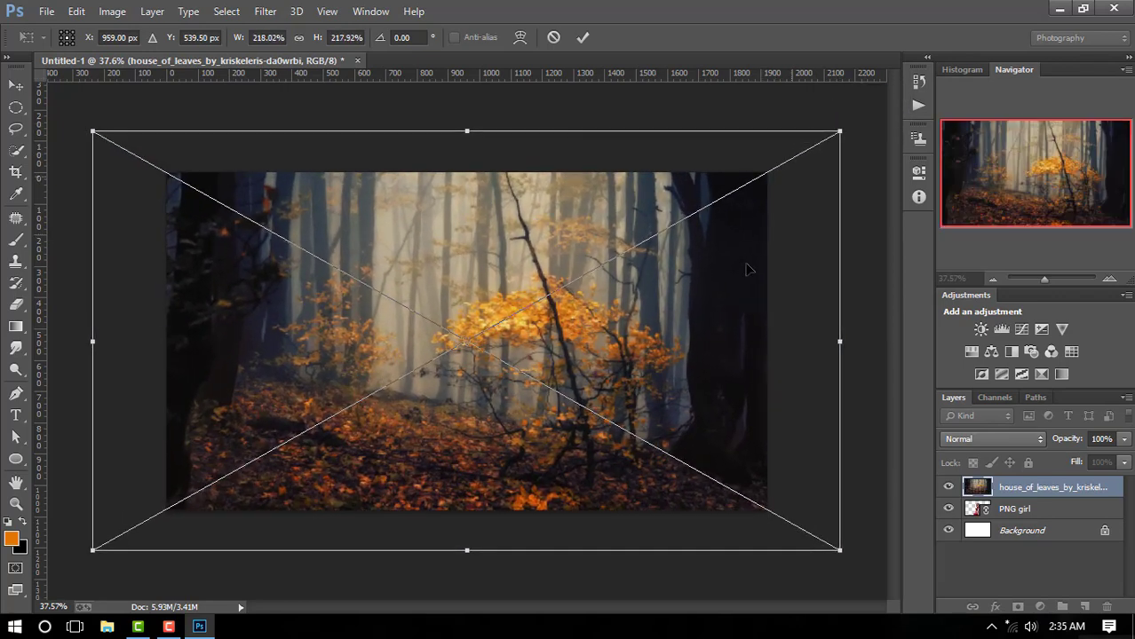
drag(723, 287, 725, 306)
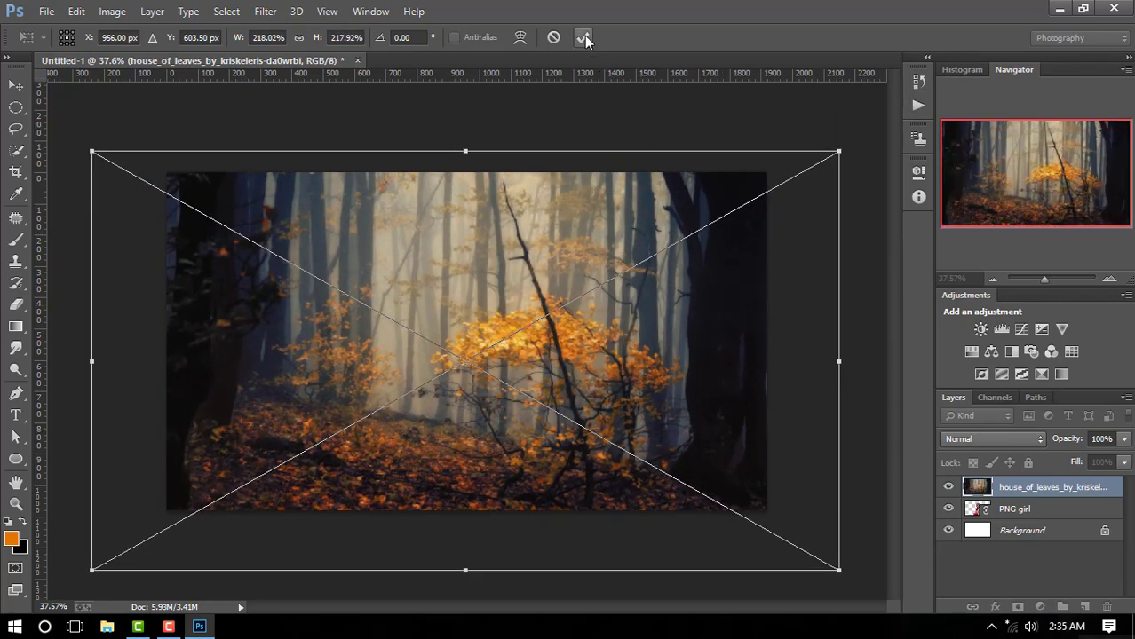
click(583, 37)
scroll(543, 320, down, 1)
scroll(543, 320, down, 1)
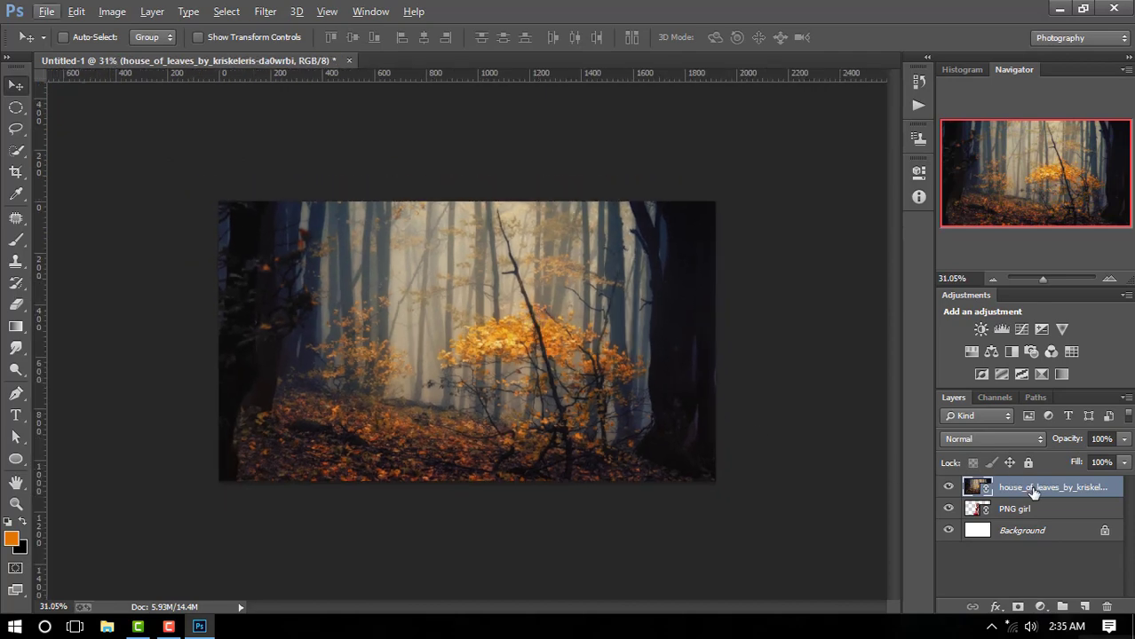
In Camera Raw, set Highlights −80, Exposure −0.15, Contrast +7, Whites +6, Blacks +4, Clarity +3, Vibrance +9
click(263, 12)
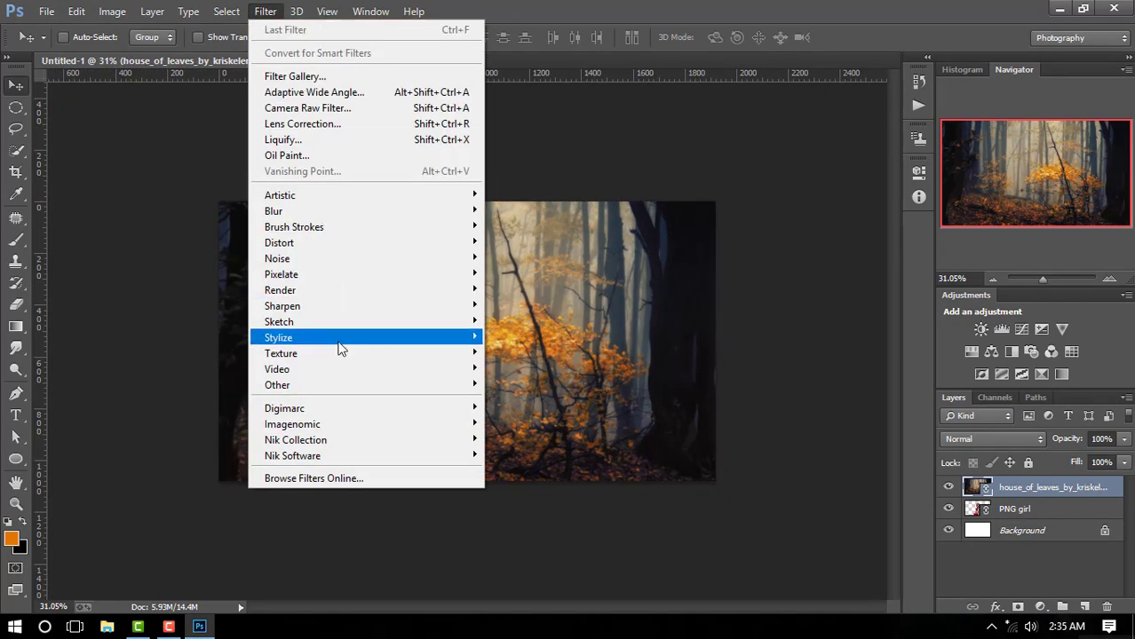
click(317, 108)
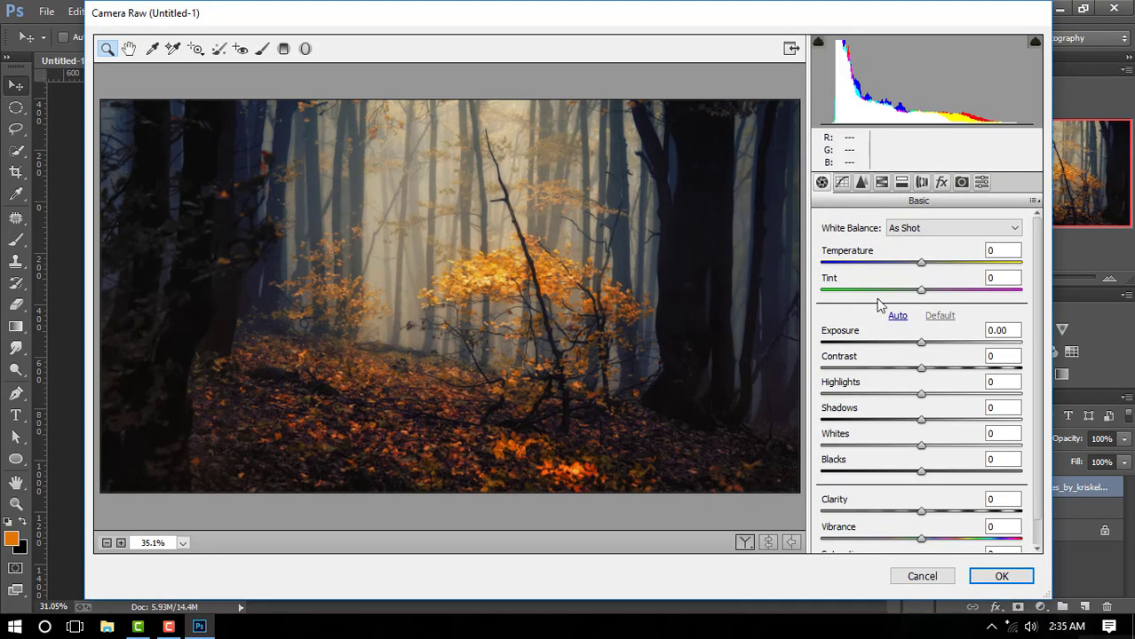
drag(921, 394, 841, 395)
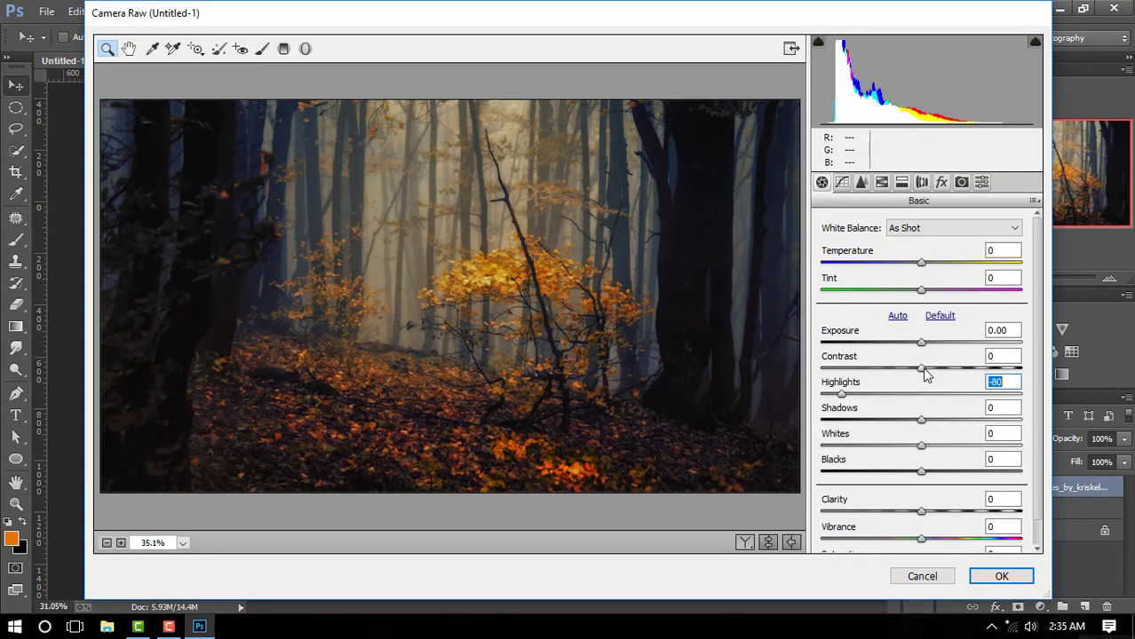
drag(922, 368, 917, 343)
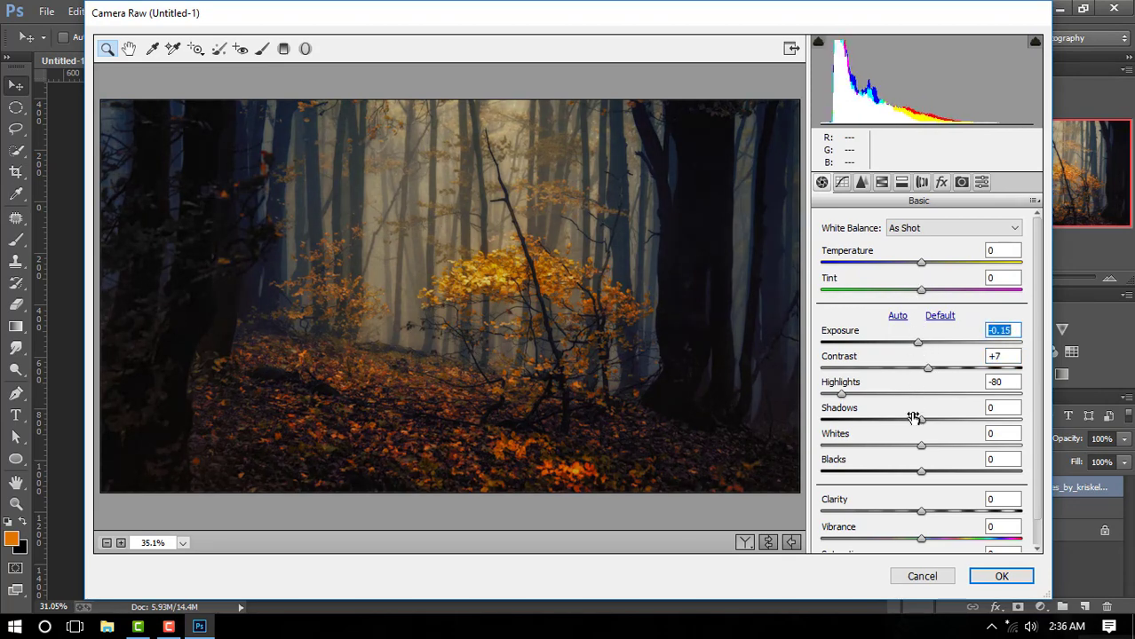
drag(921, 448, 928, 478)
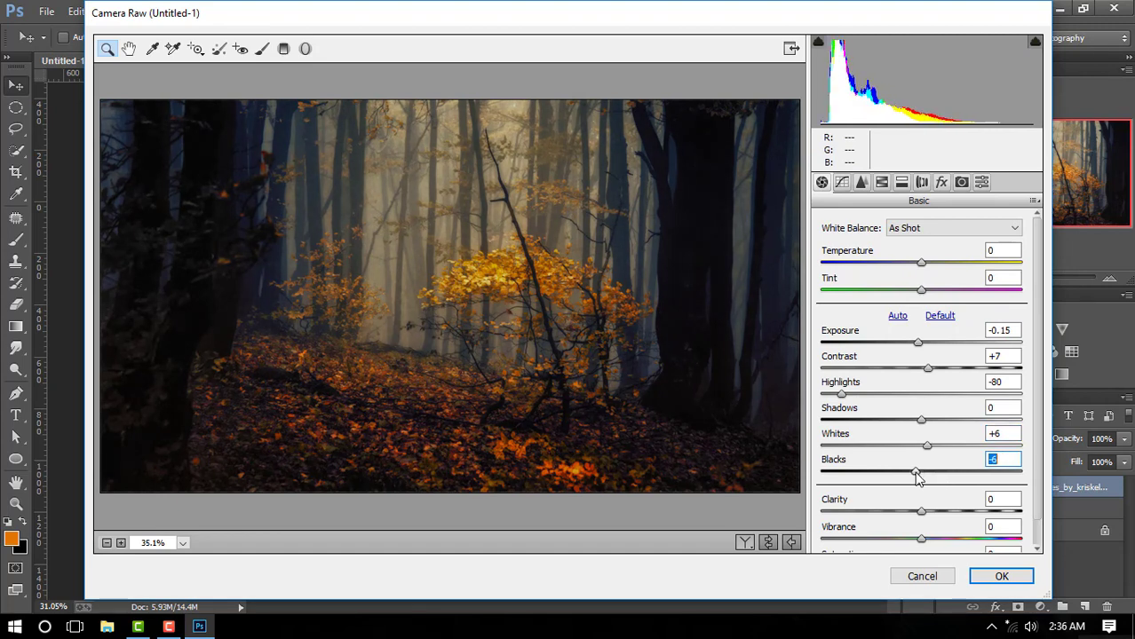
drag(919, 519, 923, 515)
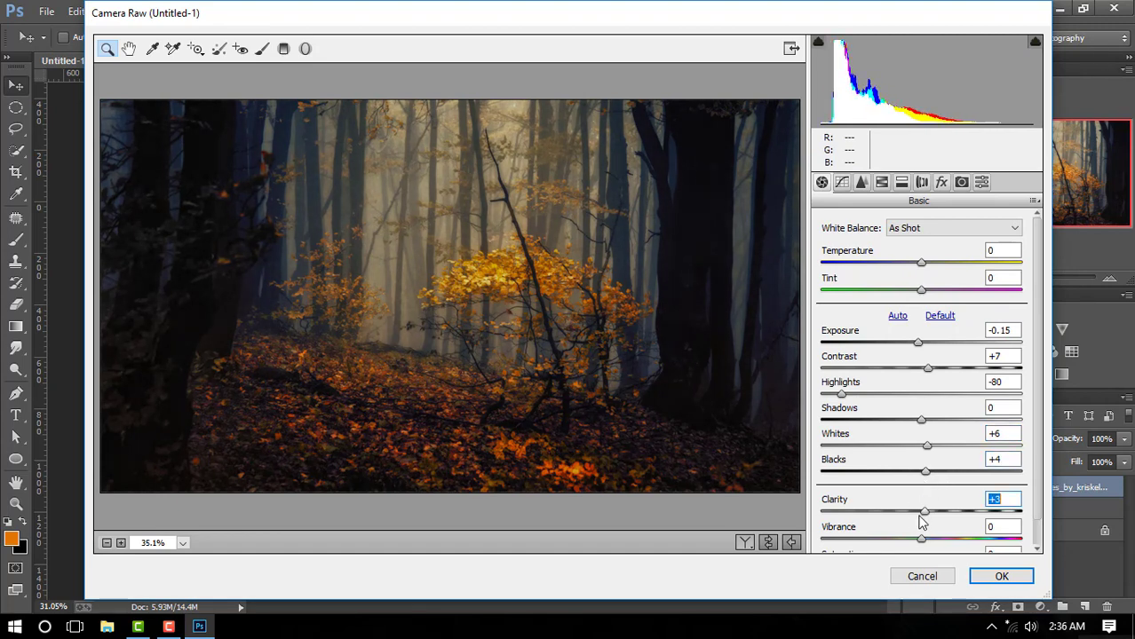
scroll(916, 527, down, 1)
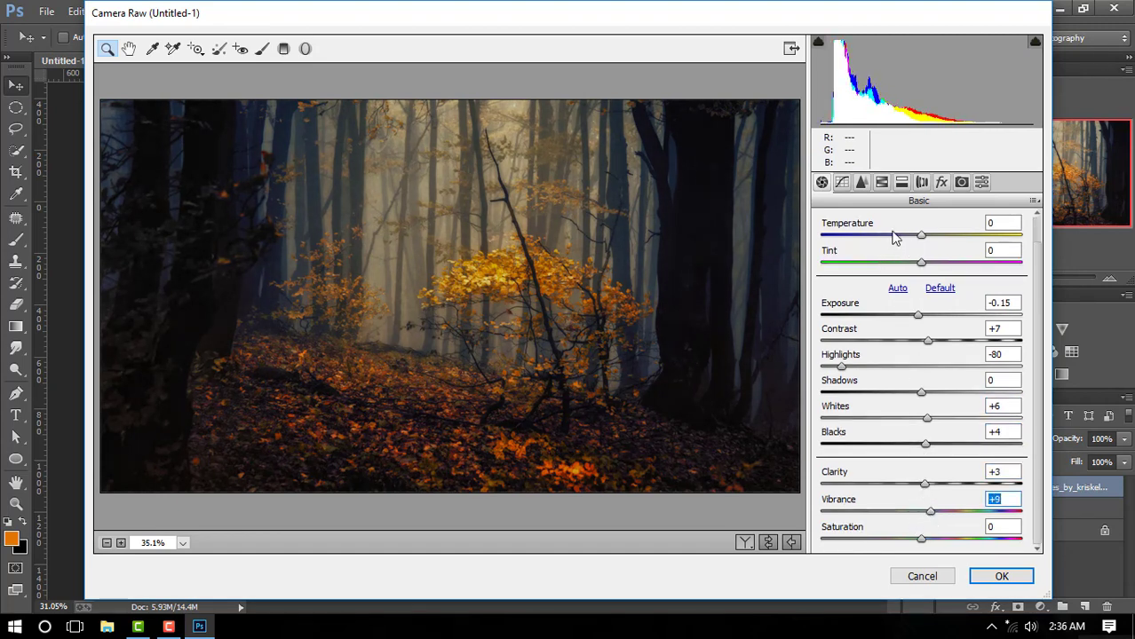
click(861, 182)
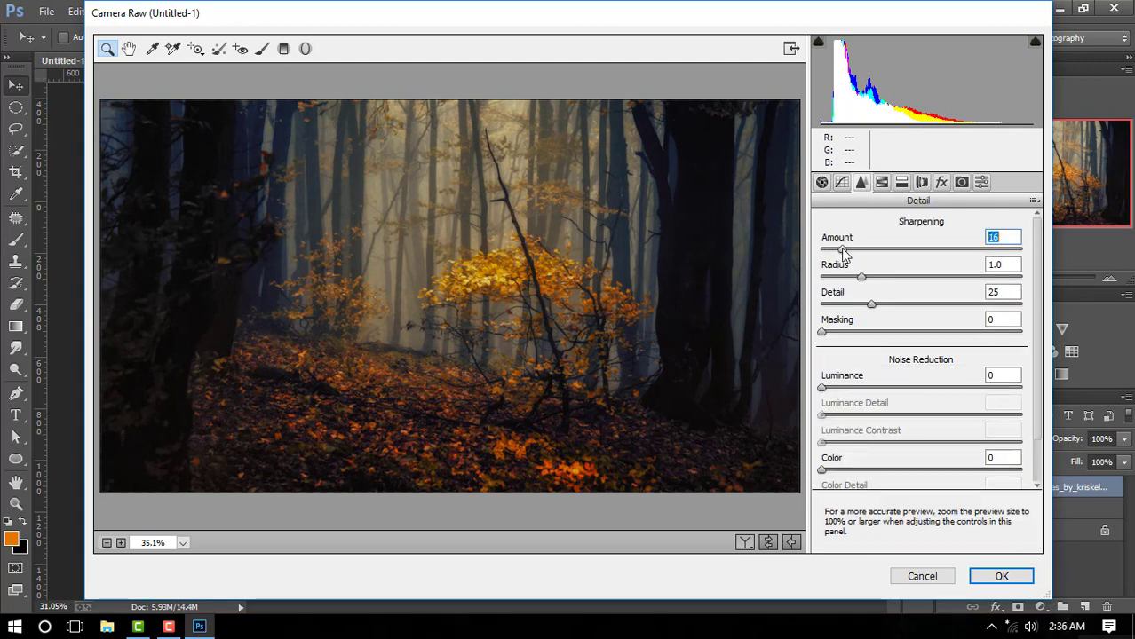
click(882, 182)
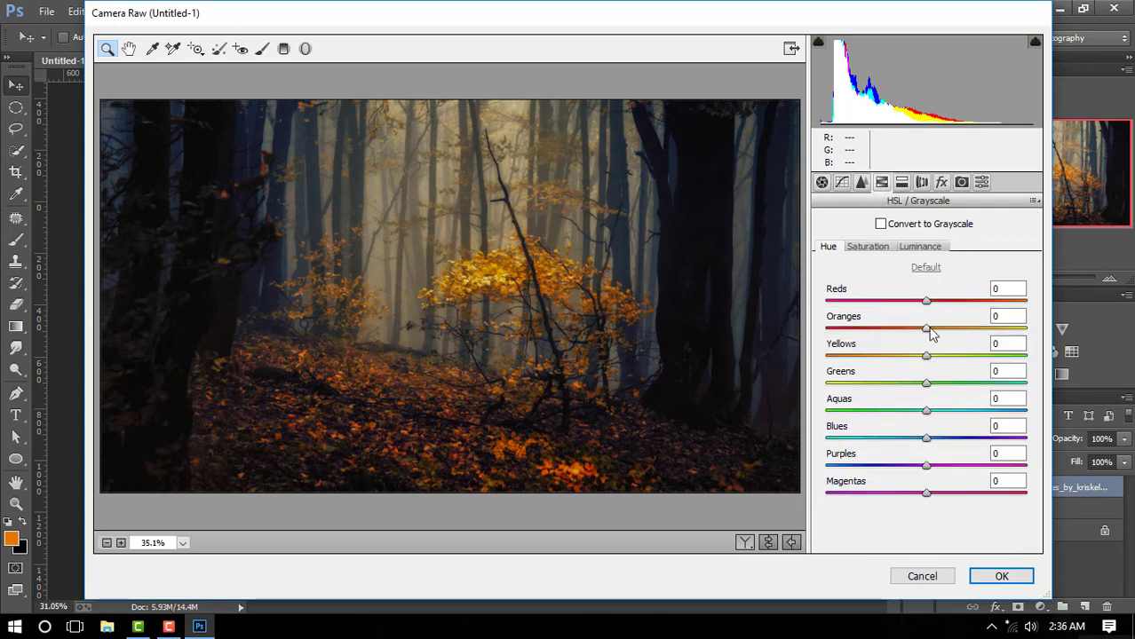
Try orange, yellow and red hue shifts, then browse other Camera Raw panels before returning to HSL Hue
drag(929, 328, 999, 331)
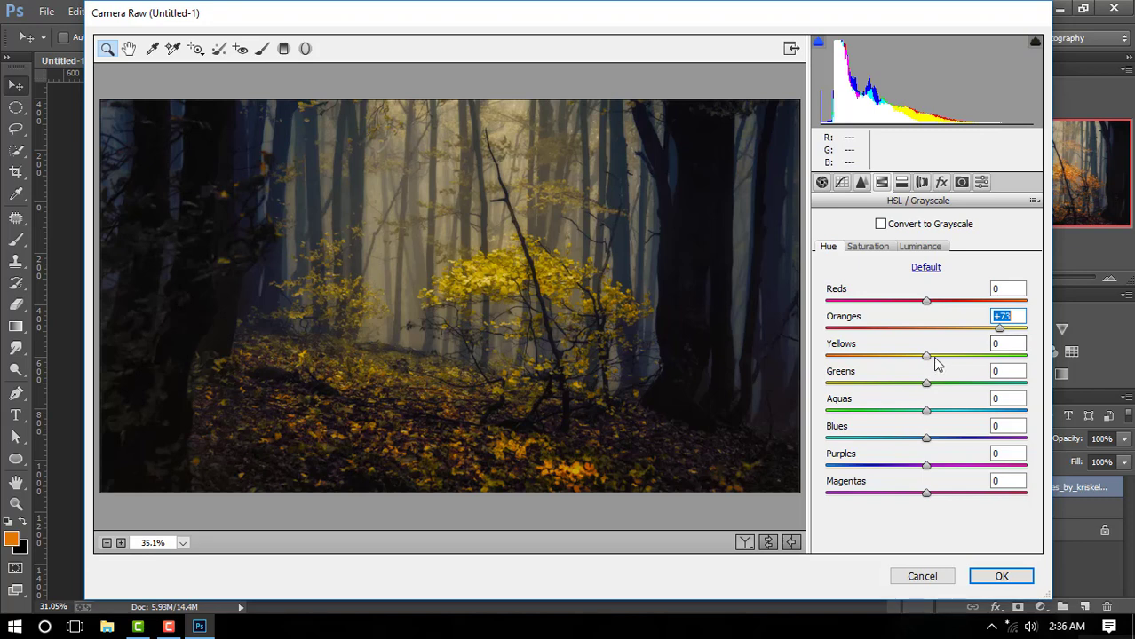
mouse_move(934, 359)
mouse_down()
mouse_move(951, 361)
mouse_move(936, 374)
mouse_move(961, 358)
mouse_move(892, 386)
mouse_move(924, 386)
mouse_up()
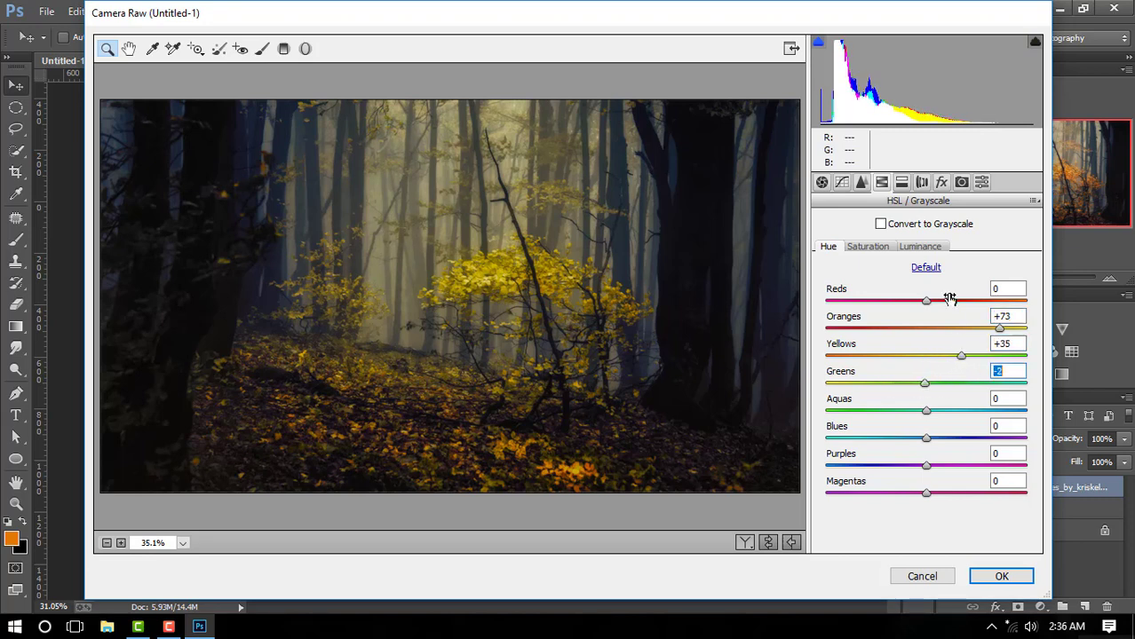
drag(926, 302, 941, 302)
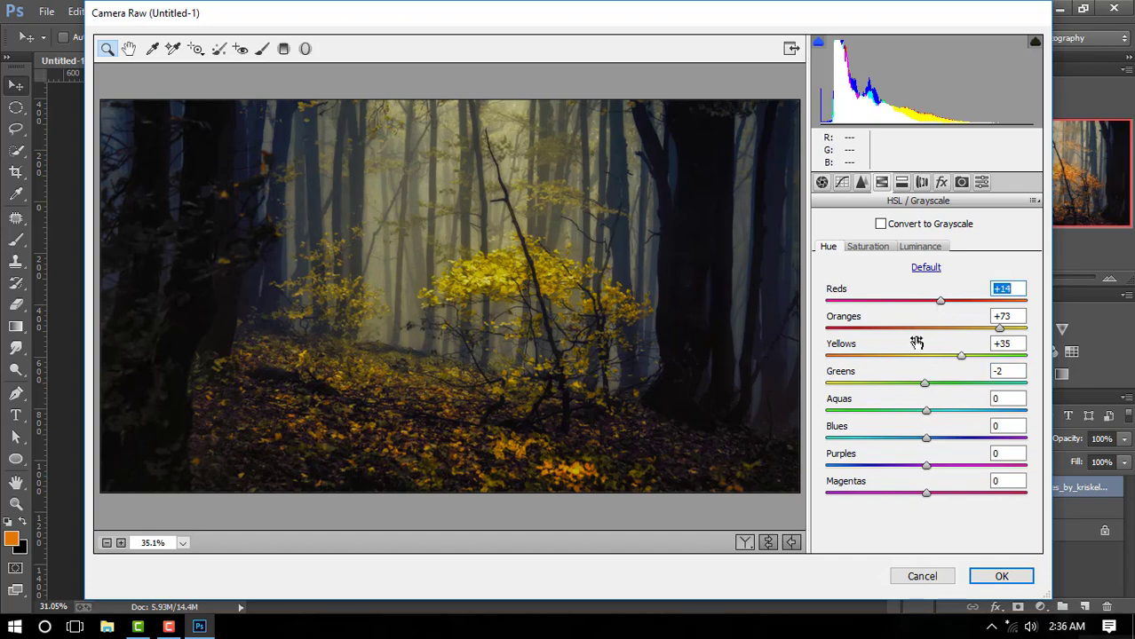
click(826, 182)
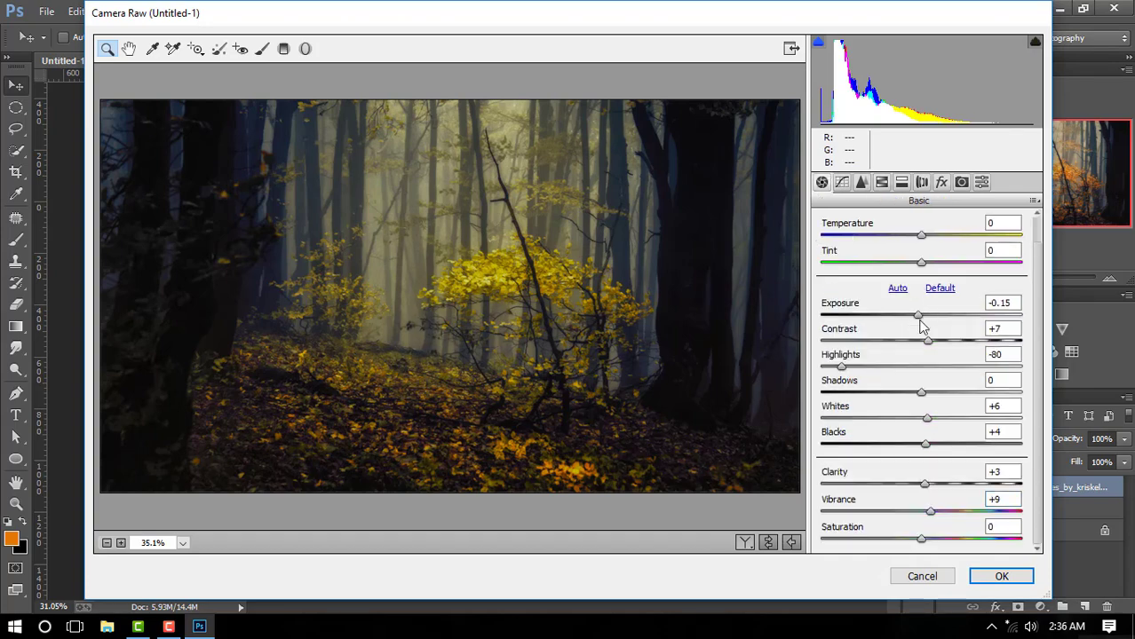
click(922, 316)
click(920, 182)
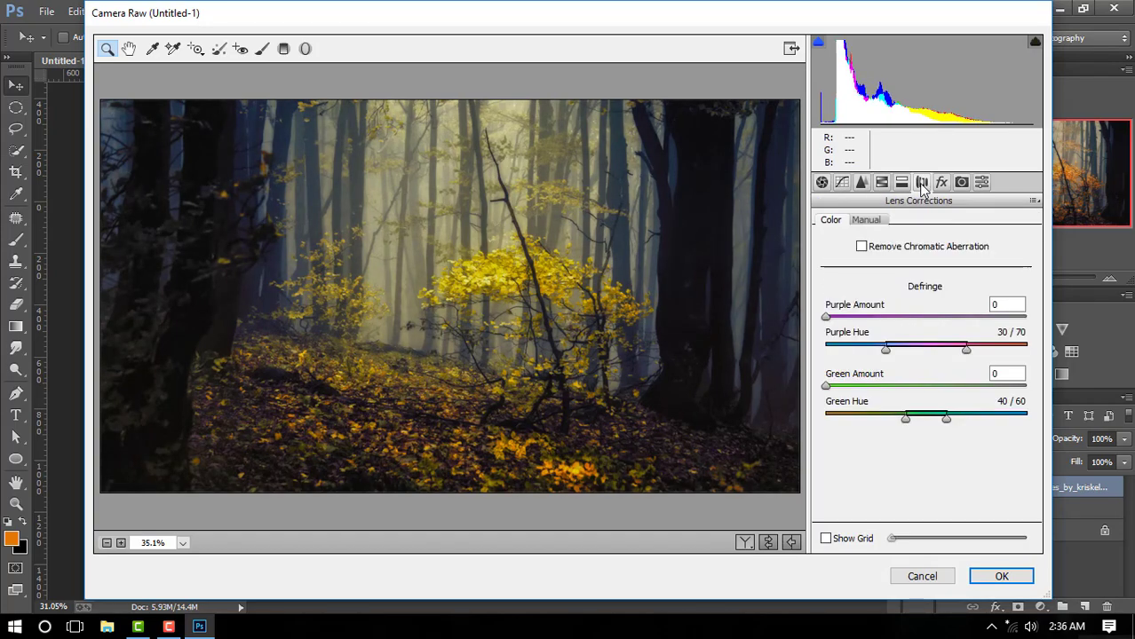
click(901, 182)
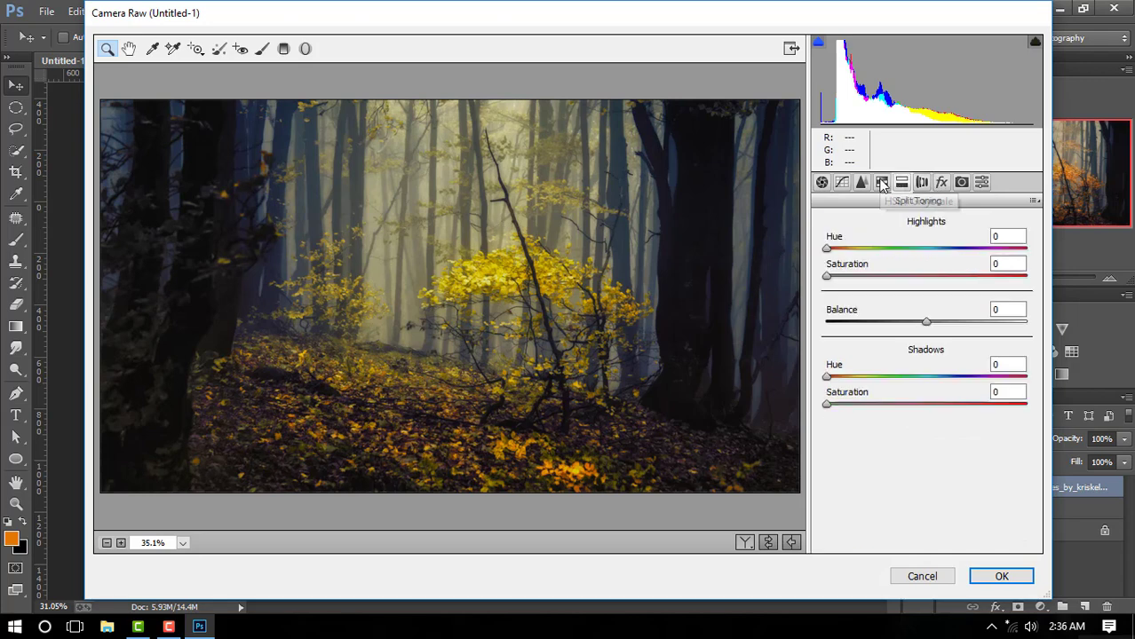
click(882, 183)
Set hue Oranges +77, Greens +46, Aquas +7 and apply the Camera Raw filter
drag(1000, 327, 1013, 329)
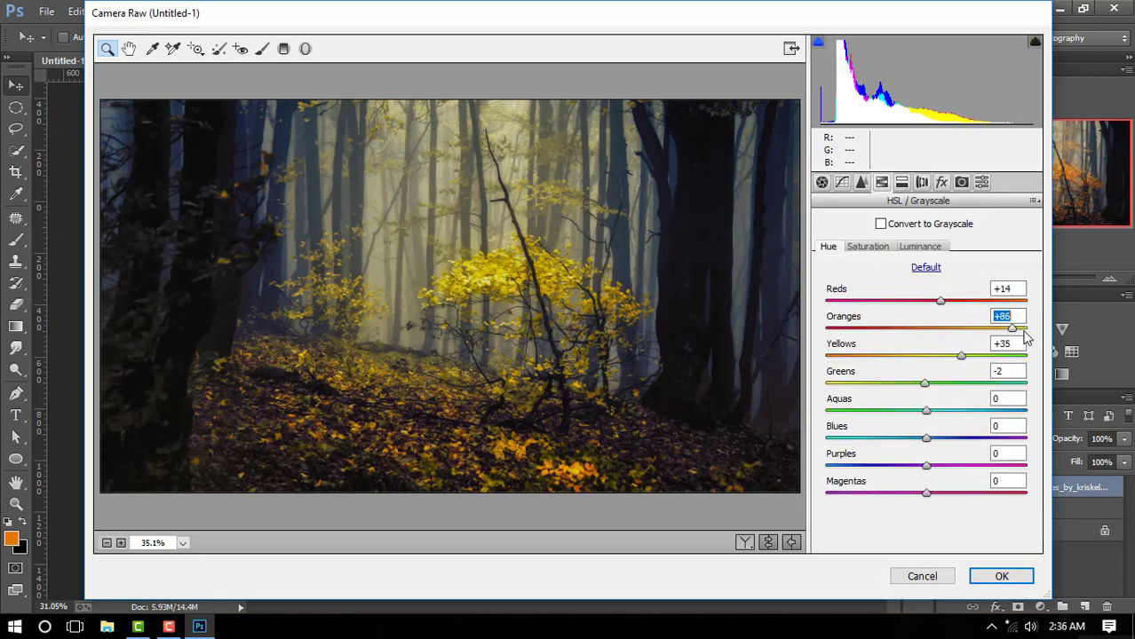
drag(924, 383, 980, 383)
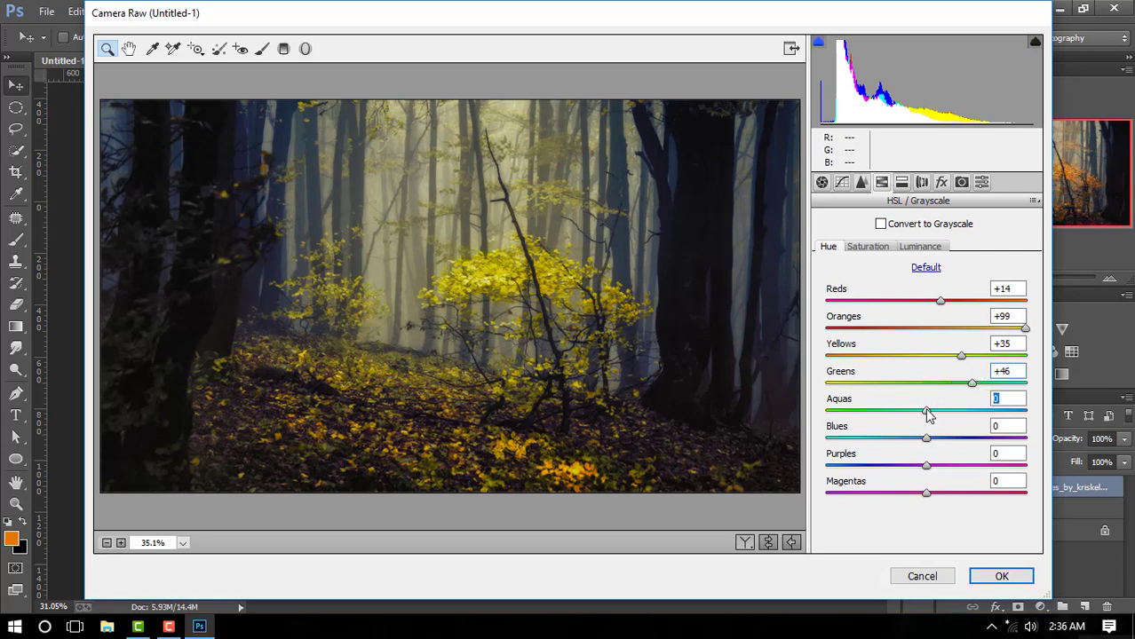
mouse_move(927, 415)
mouse_down()
mouse_move(879, 413)
mouse_move(933, 420)
mouse_up()
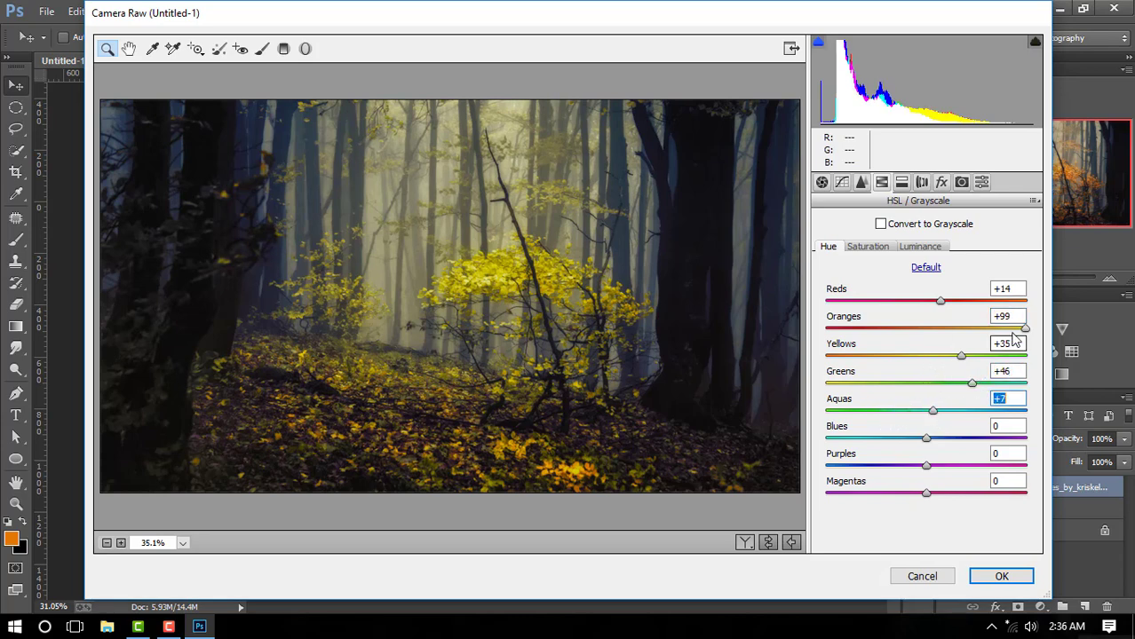
drag(1024, 328, 1007, 329)
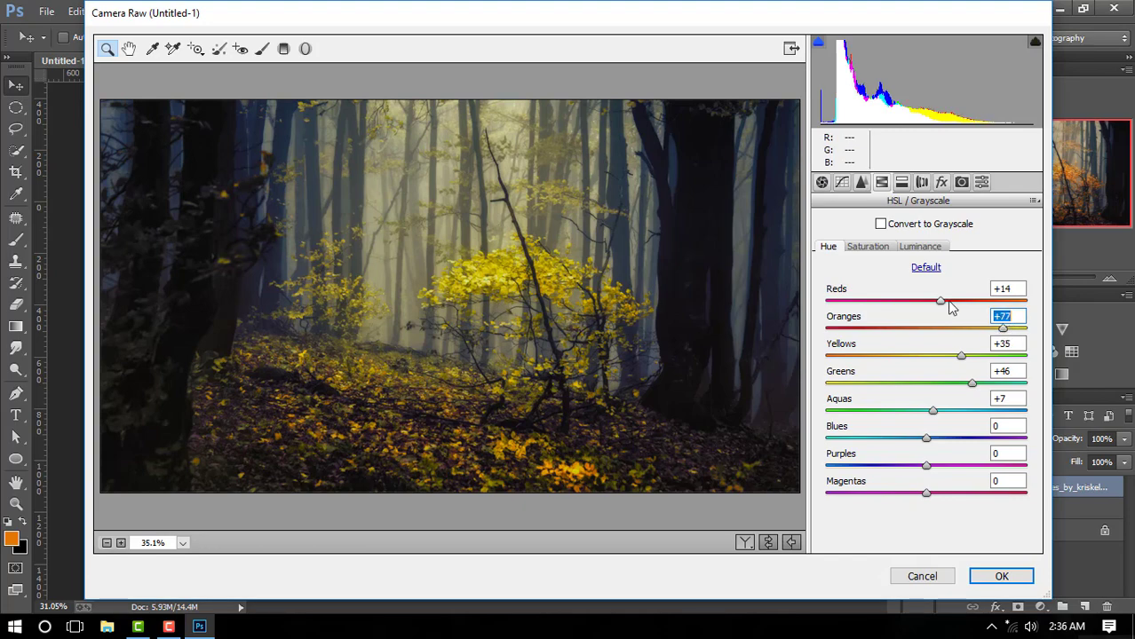
click(999, 575)
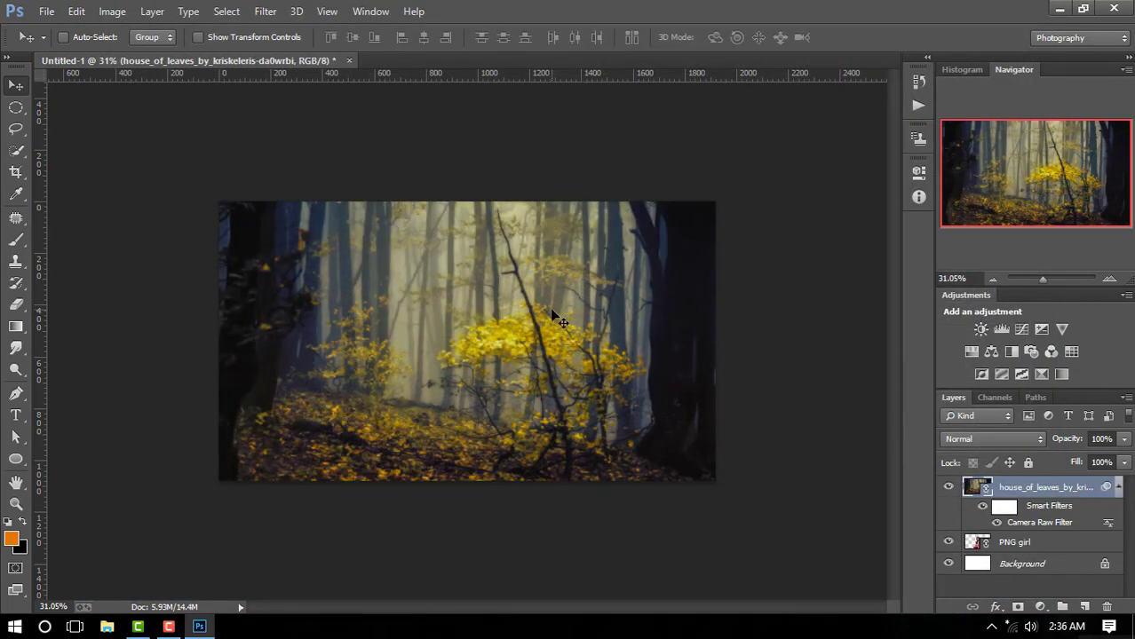
scroll(549, 308, up, 1)
scroll(537, 312, up, 2)
scroll(533, 315, down, 1)
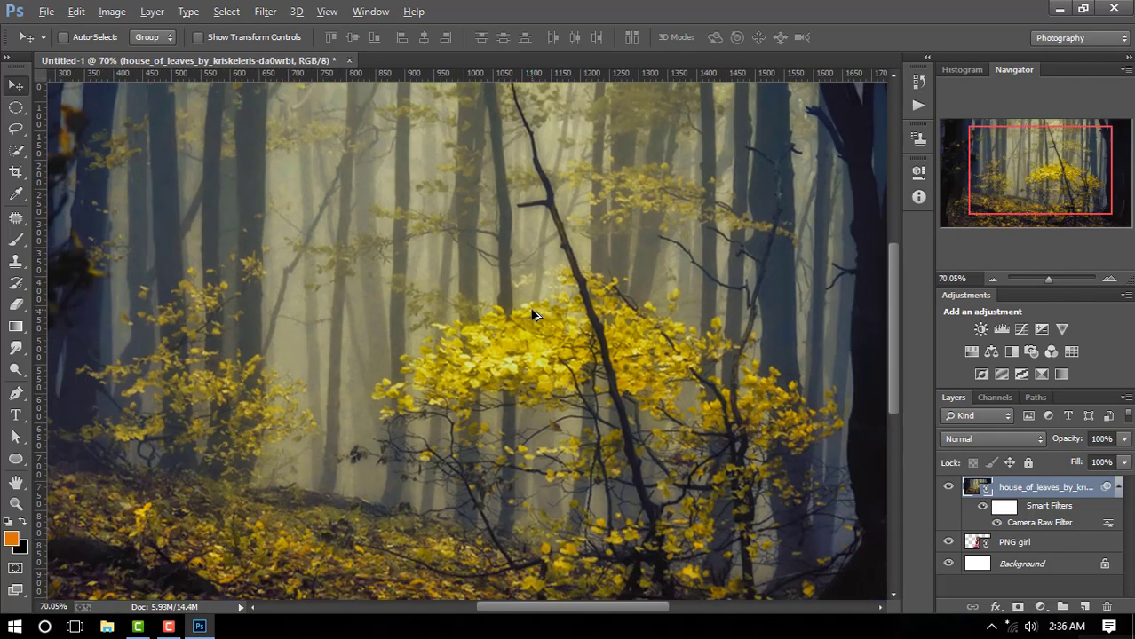
scroll(532, 316, down, 1)
scroll(533, 317, down, 1)
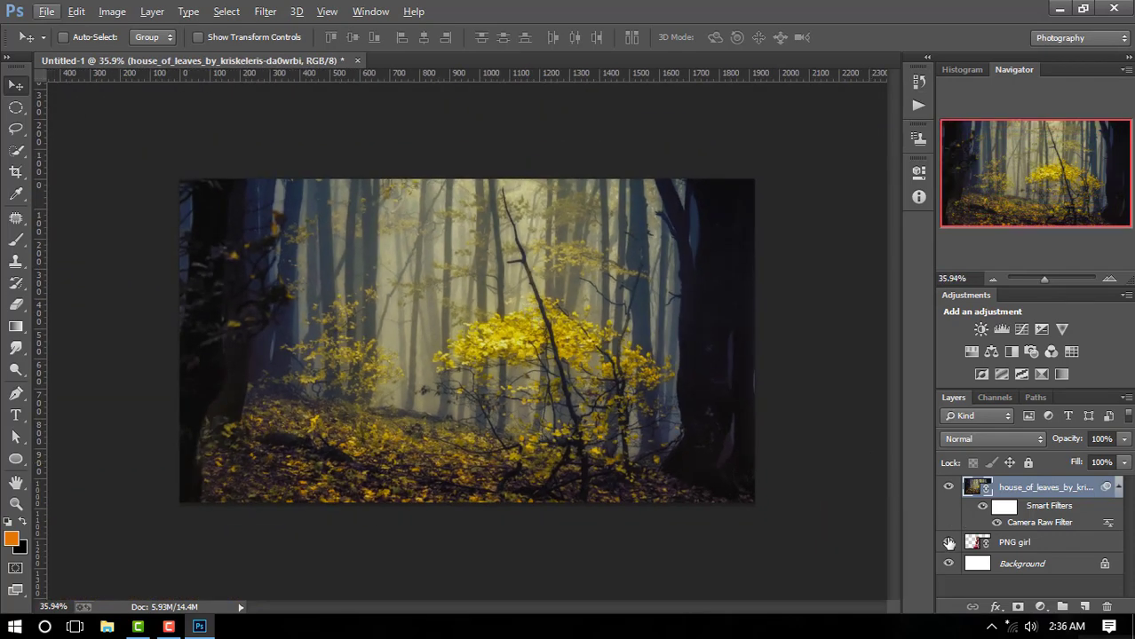
Move the forest layer below PNG girl, then scale the girl to about 257% and shift her down
click(1120, 488)
drag(1051, 491, 1049, 512)
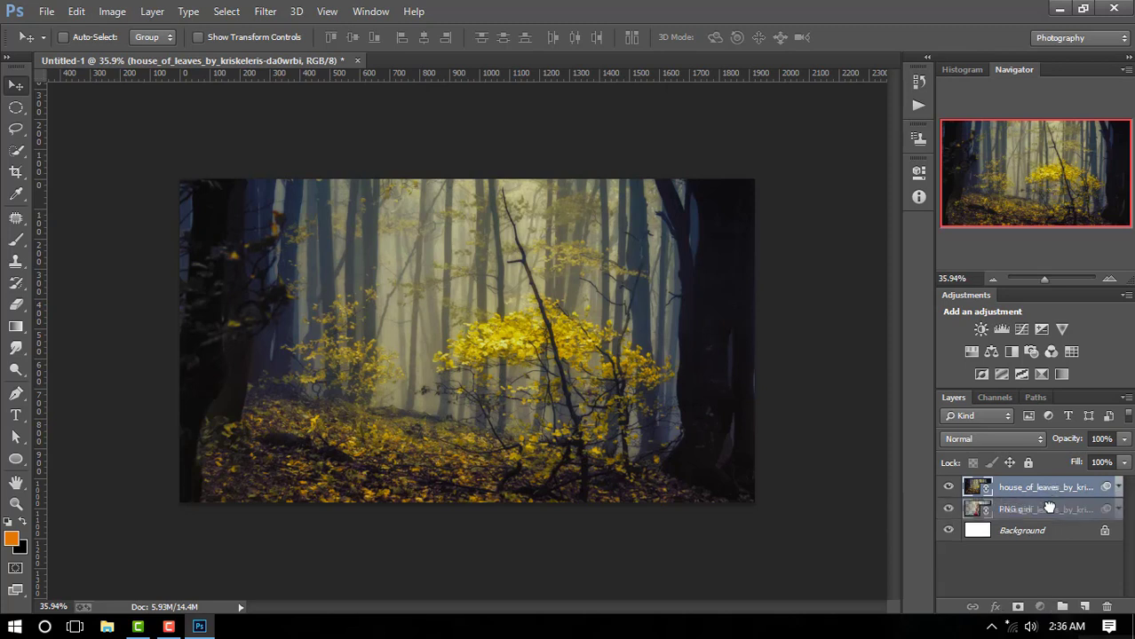
click(1022, 489)
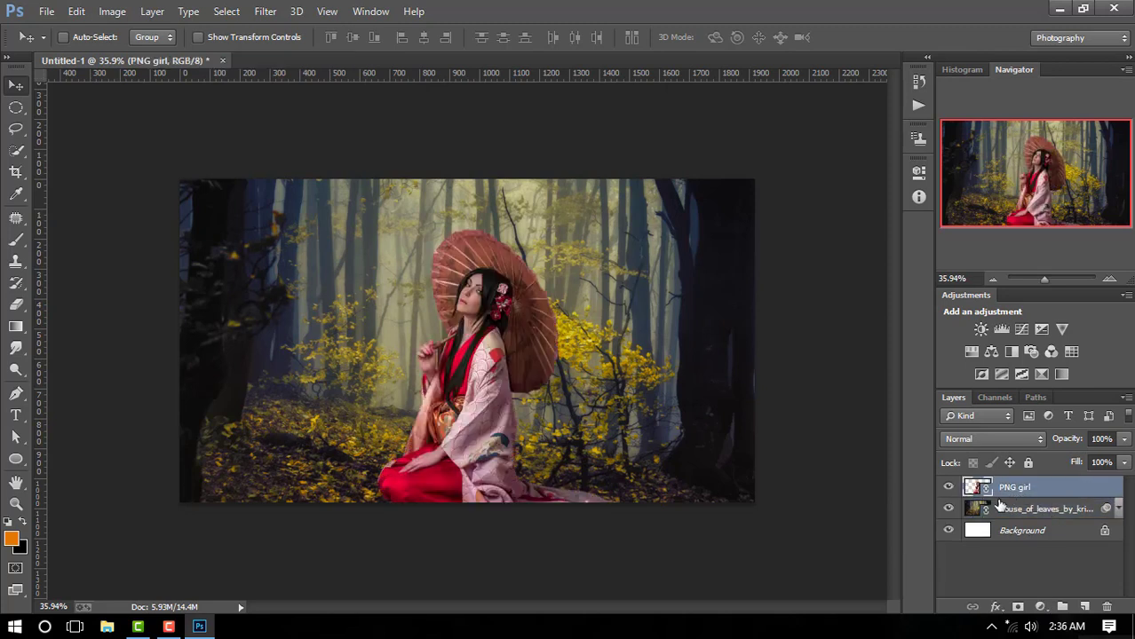
key(ctrl+t)
drag(685, 567, 717, 604)
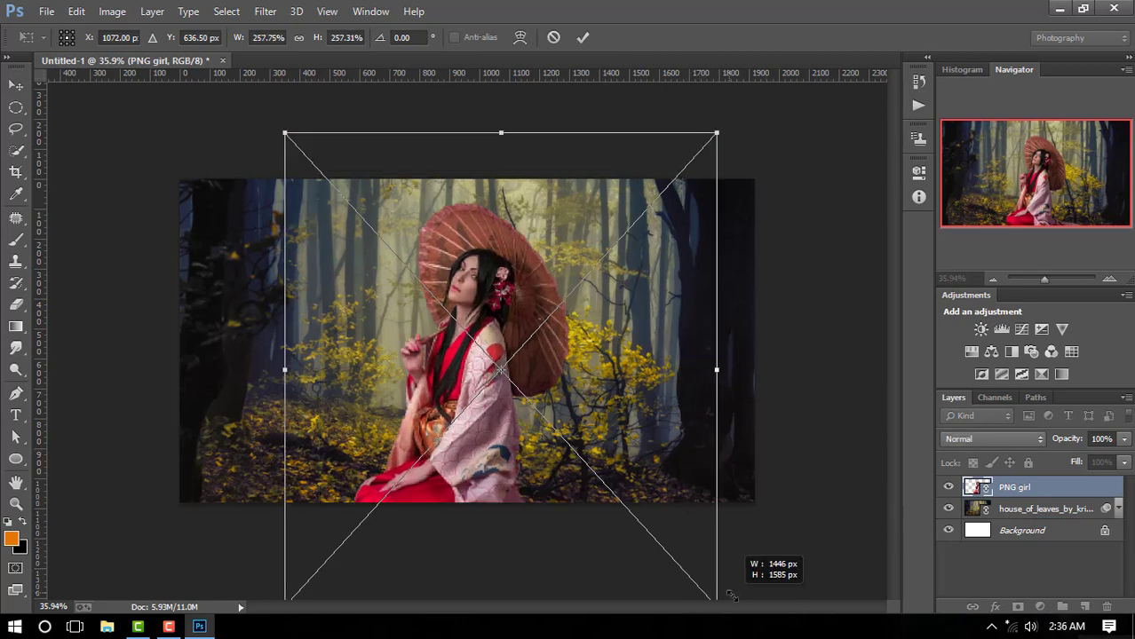
mouse_move(646, 451)
mouse_down()
mouse_move(646, 460)
mouse_move(640, 442)
mouse_move(638, 454)
mouse_up()
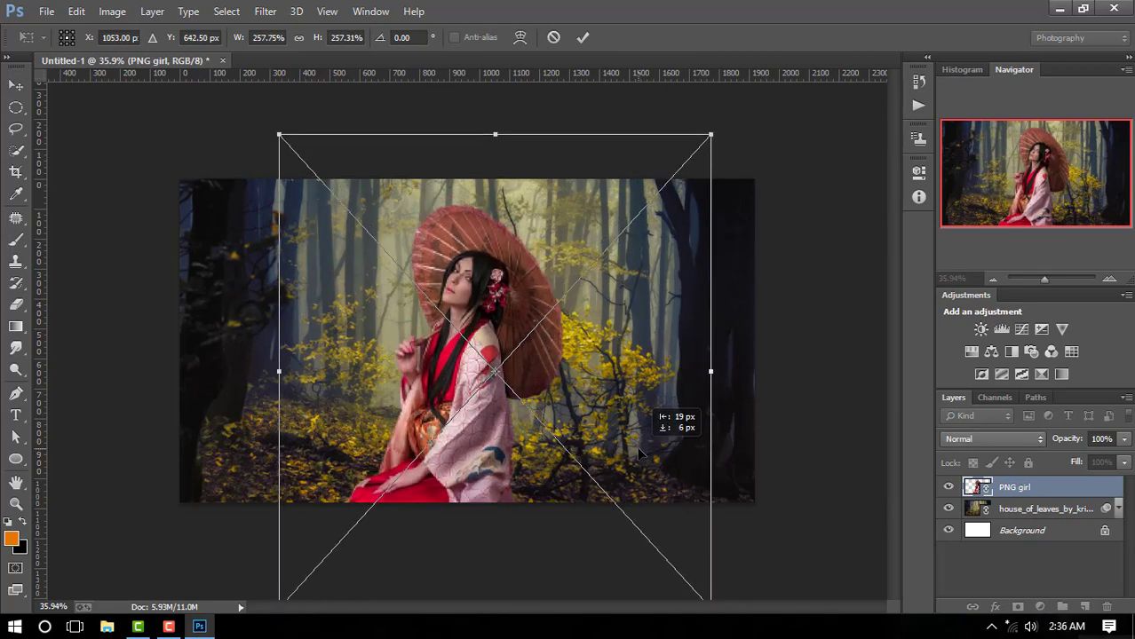
click(582, 37)
key(ctrl+minus)
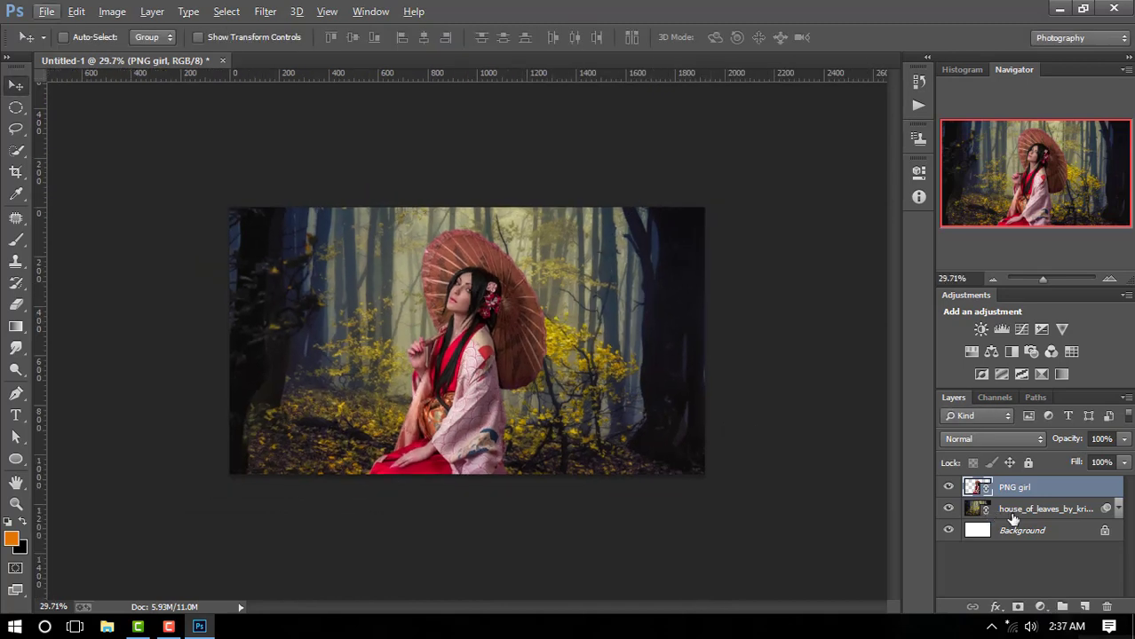
Free-transform the forest layer, past the smart-filter warning, shrinking it around its centre toward 206%
click(1018, 510)
click(77, 12)
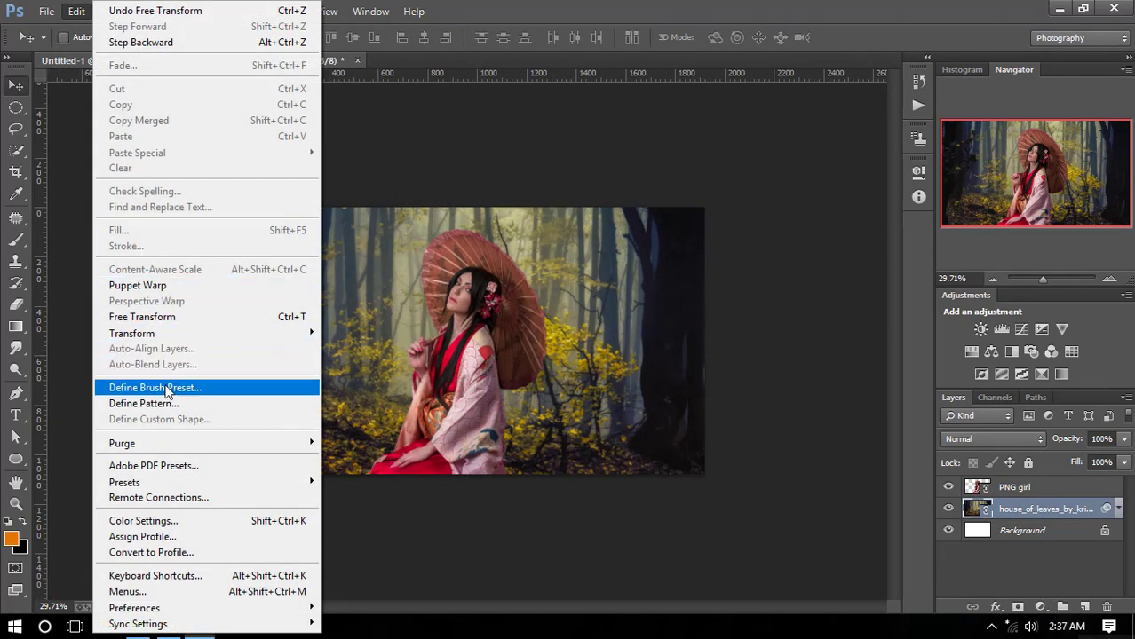
click(162, 321)
click(579, 247)
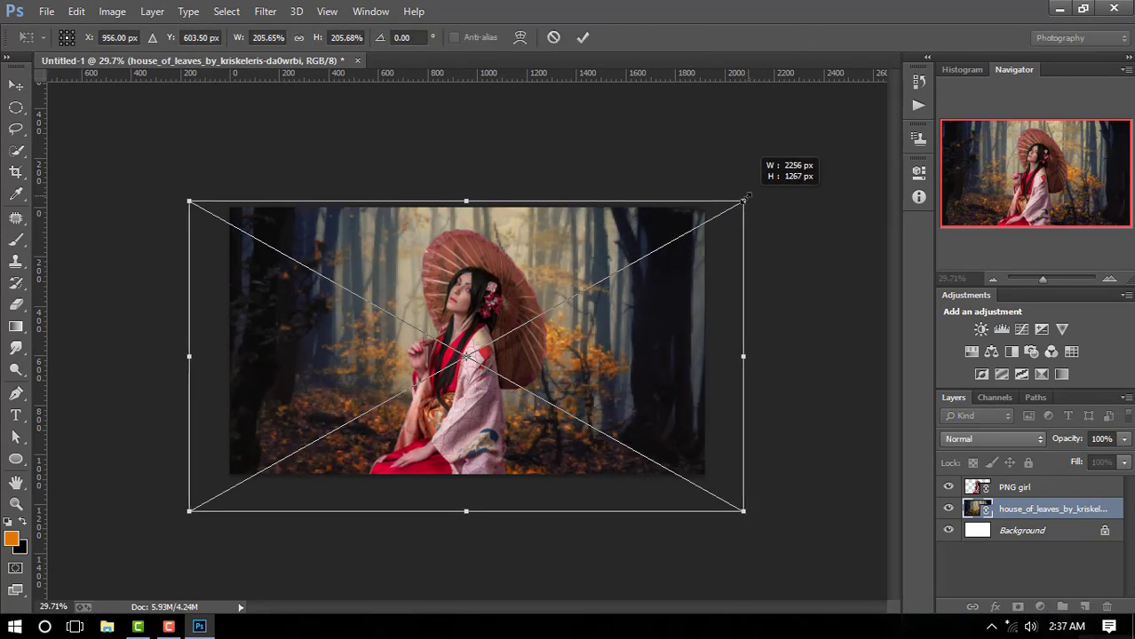
drag(762, 190, 735, 206)
drag(676, 293, 682, 269)
Commit the forest resize at about 198% and adjust the zoom
click(583, 37)
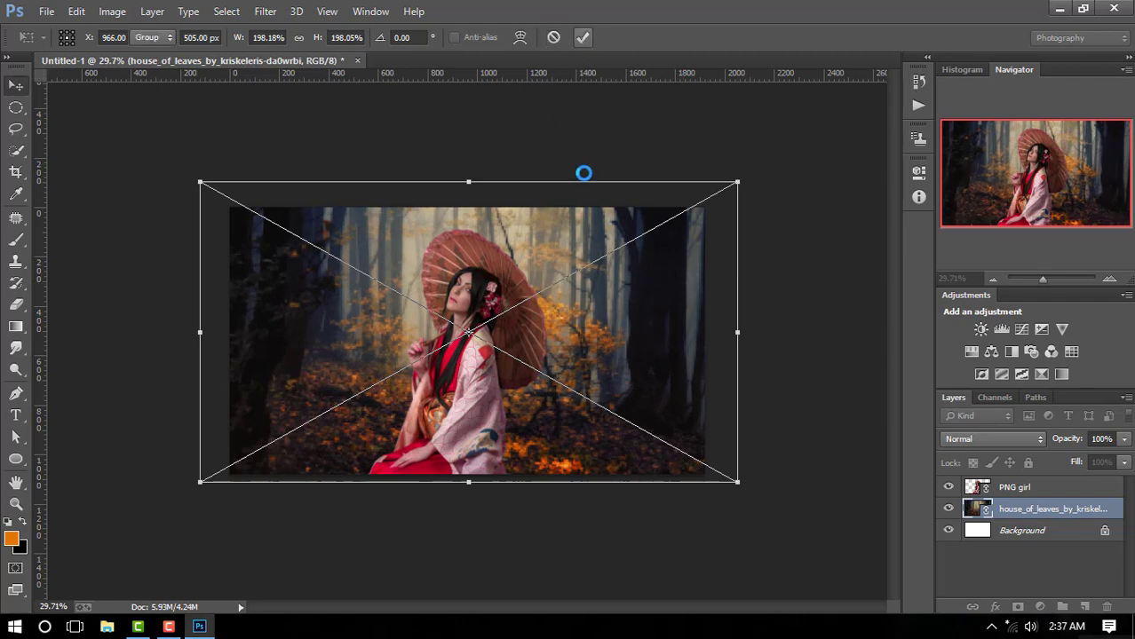
scroll(573, 275, up, 2)
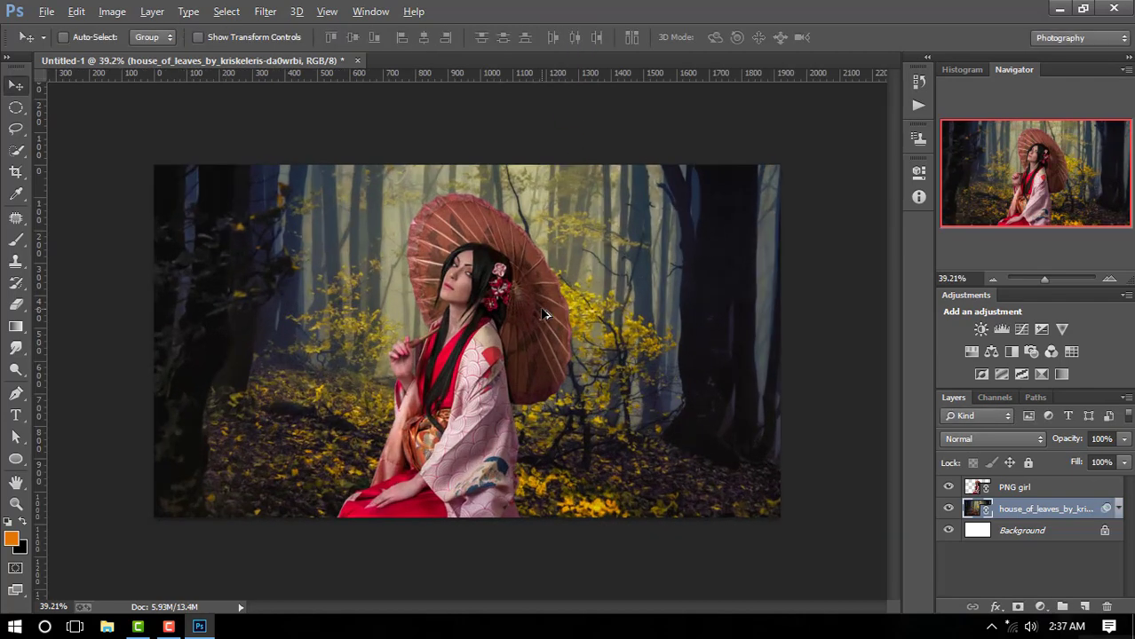
scroll(624, 367, down, 1)
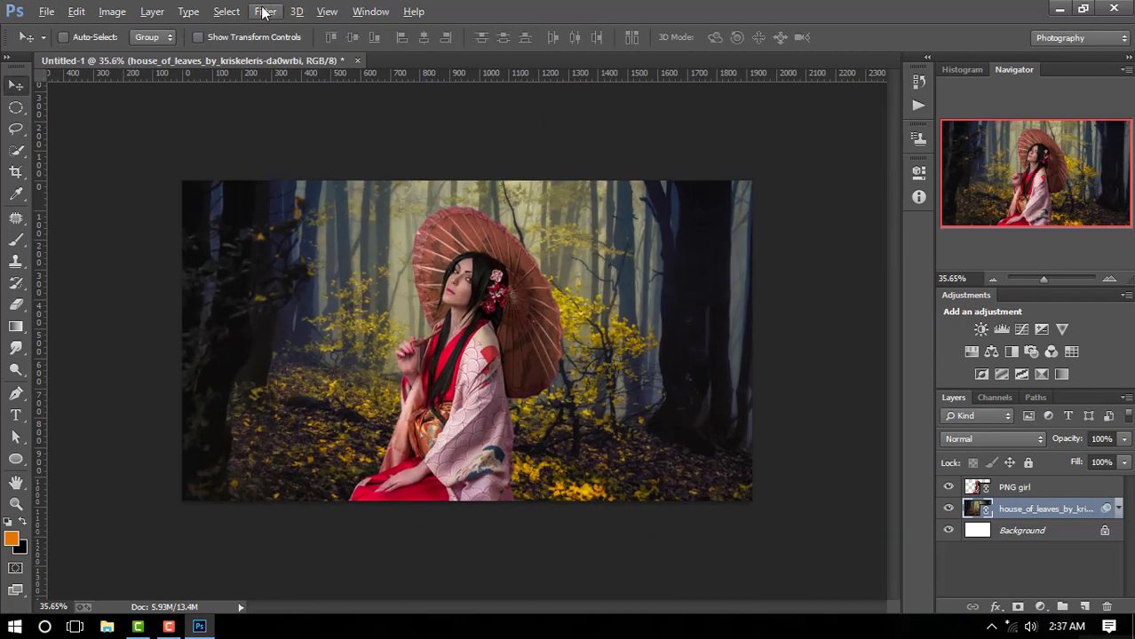
Add Curves 1, raising the RGB curve near input 154, and clip it to the forest layer
click(1040, 607)
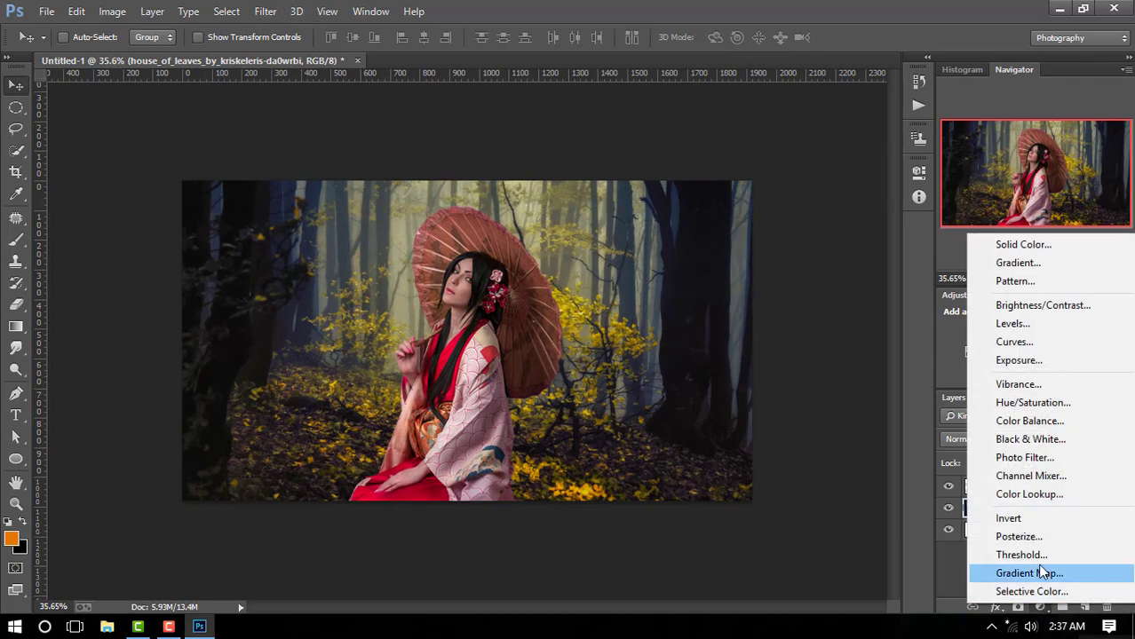
click(1037, 341)
drag(830, 296, 831, 286)
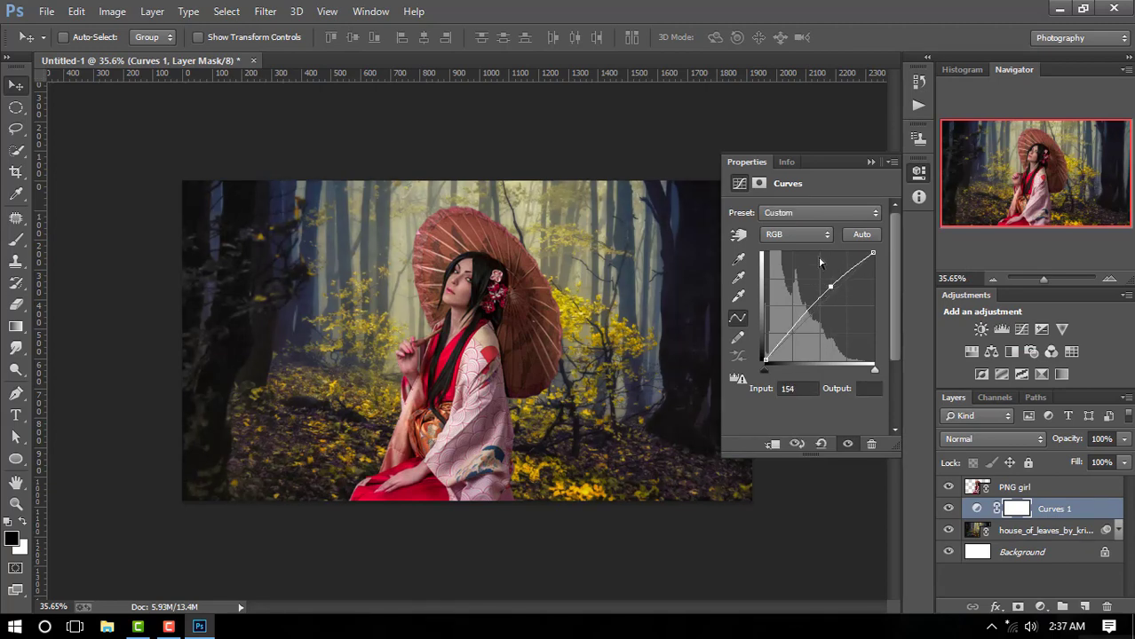
click(869, 163)
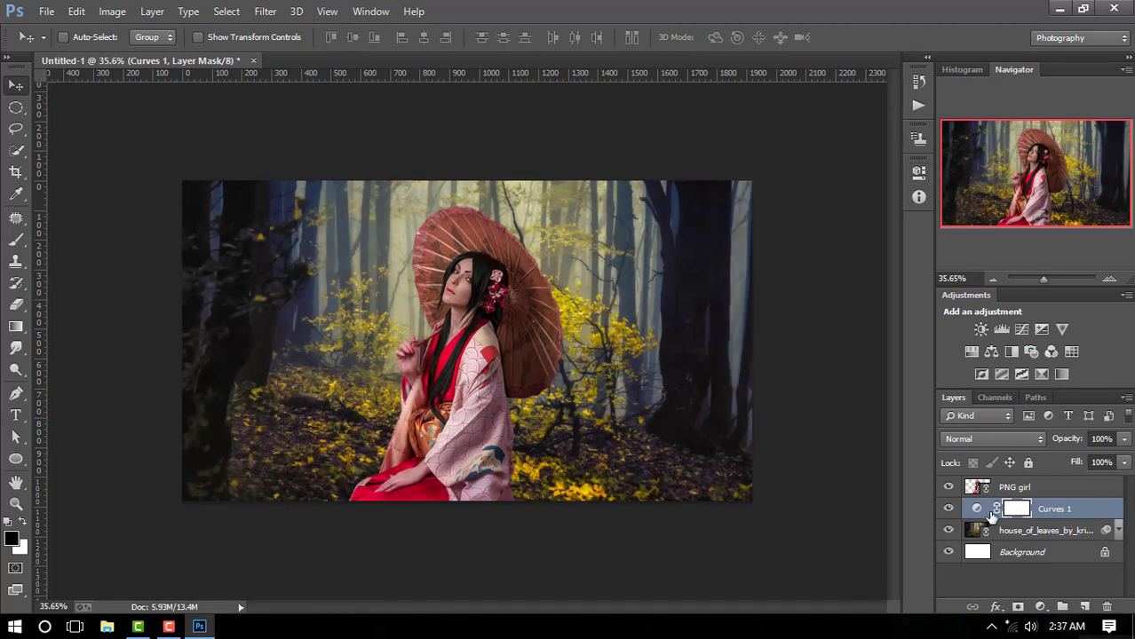
right_click(1069, 514)
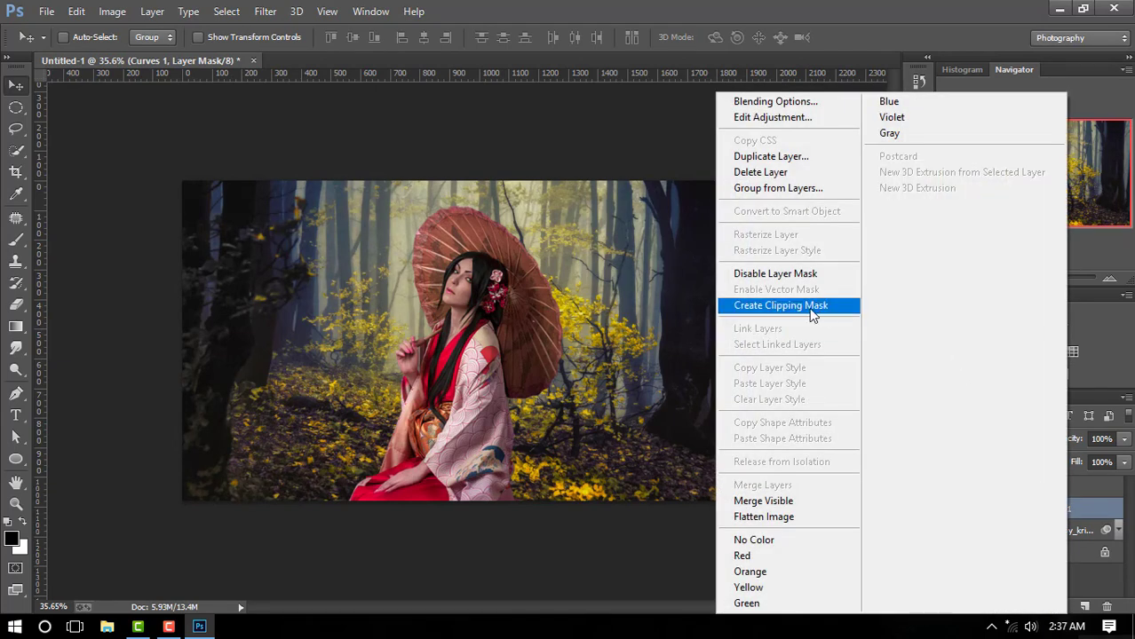
click(821, 305)
click(1053, 490)
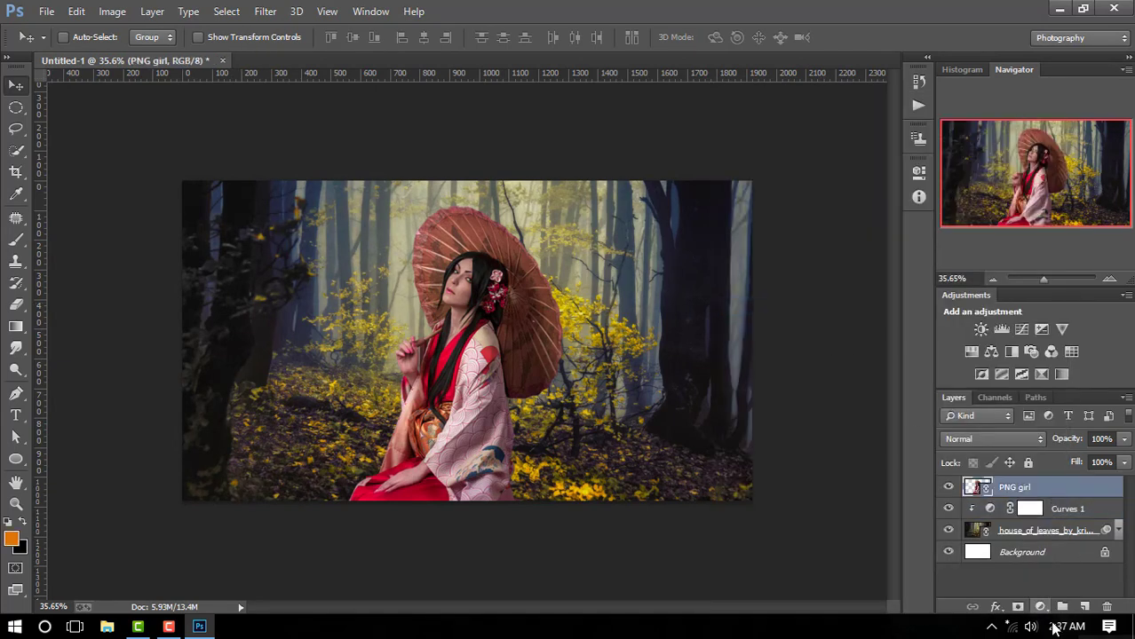
click(1040, 607)
Add Curves 2 clipped to PNG girl, raising the curve at input 124
click(1013, 350)
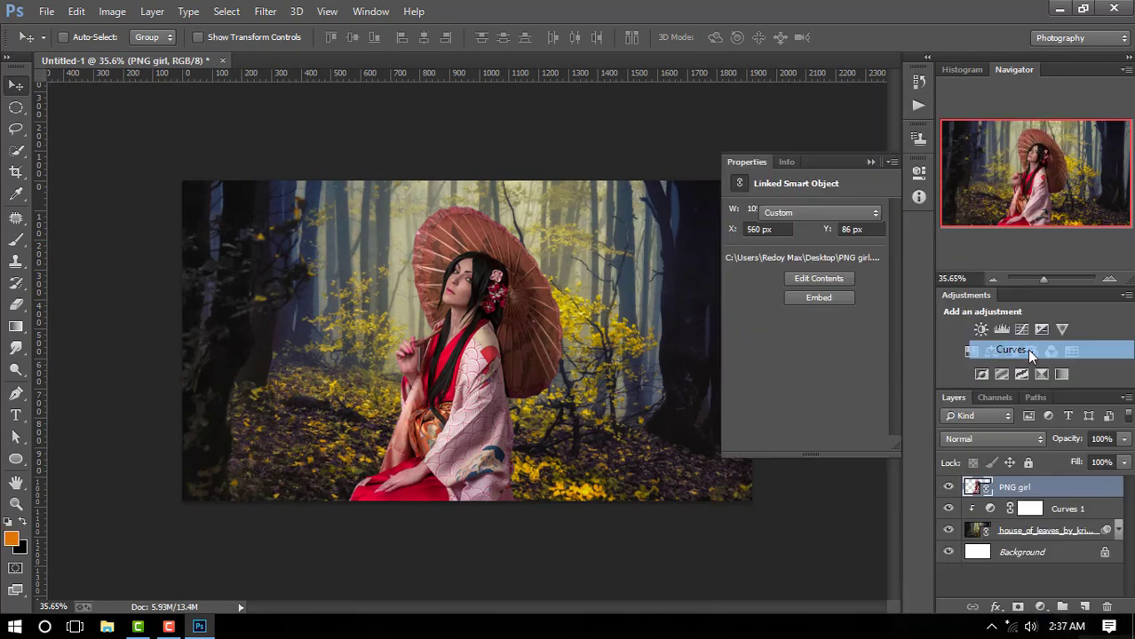
click(773, 444)
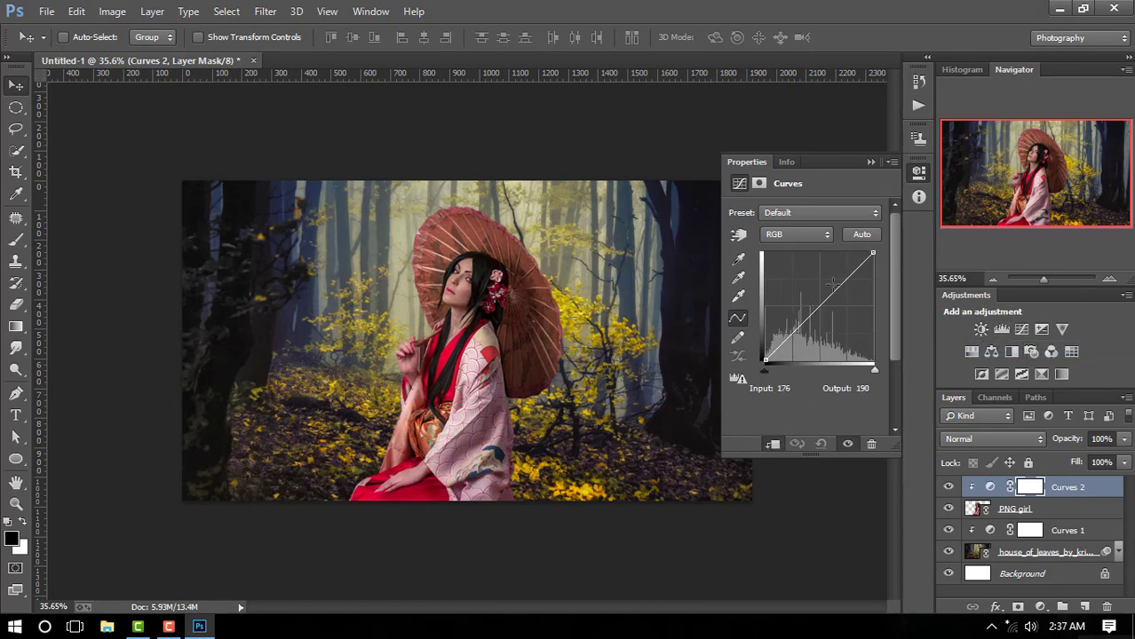
drag(818, 307, 818, 293)
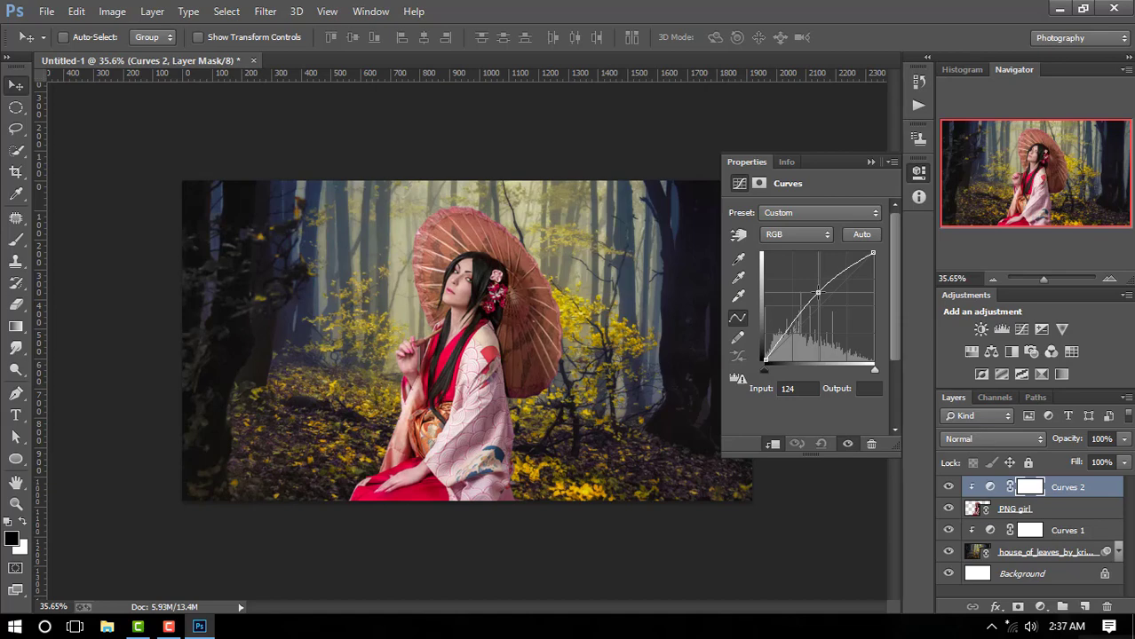
click(870, 163)
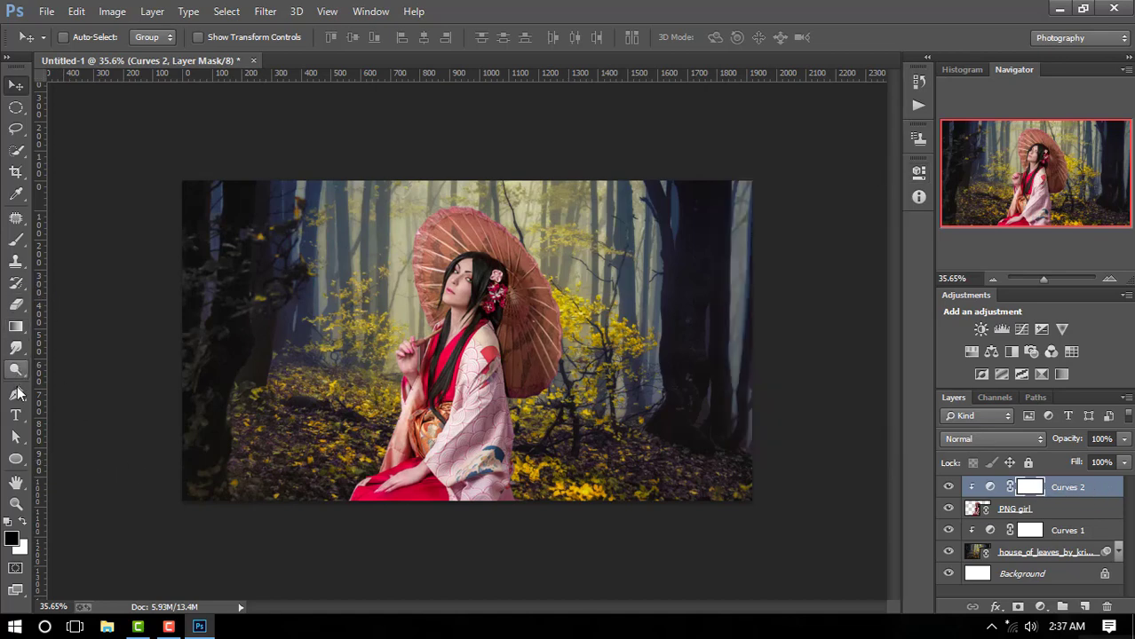
Select the Brush with black as the foreground colour for masking
click(16, 240)
scroll(468, 303, up, 3)
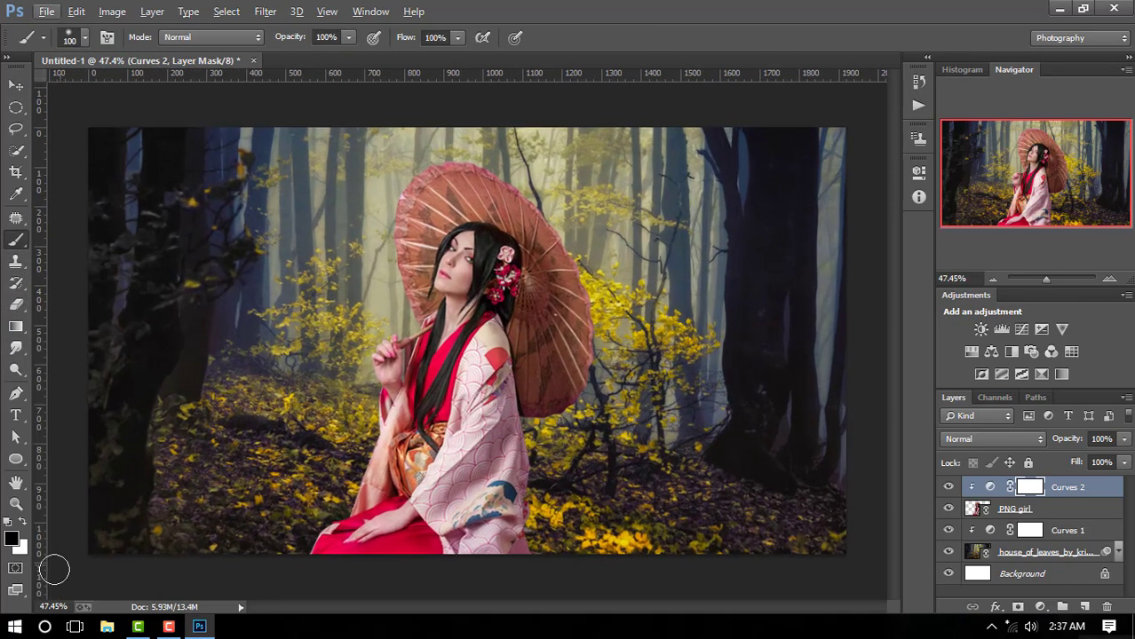
click(16, 502)
click(14, 537)
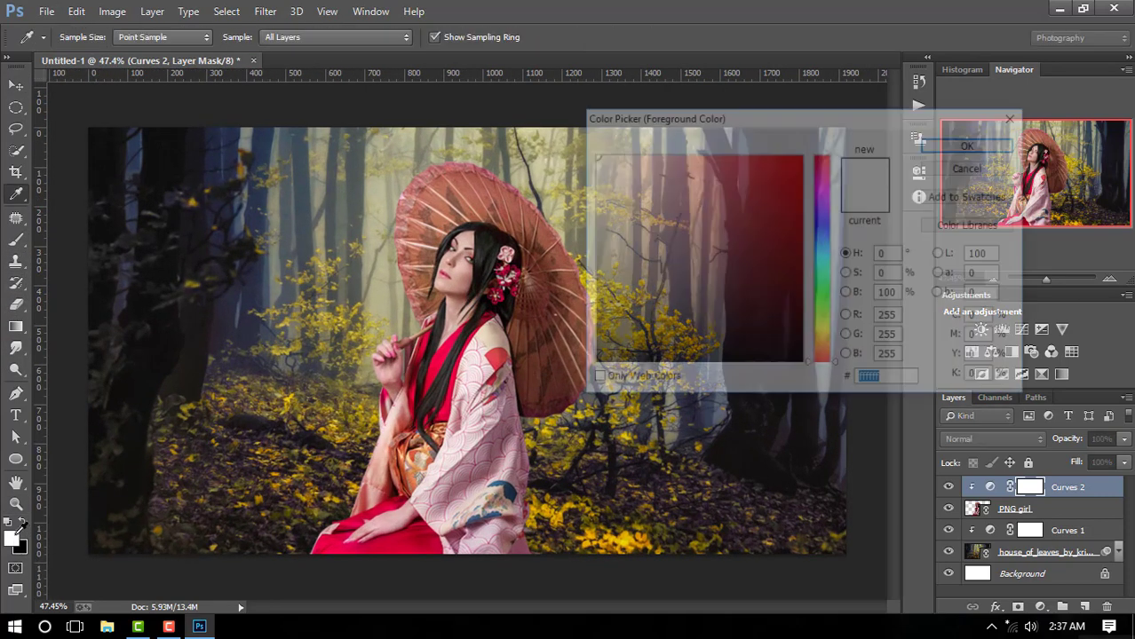
click(971, 143)
click(23, 522)
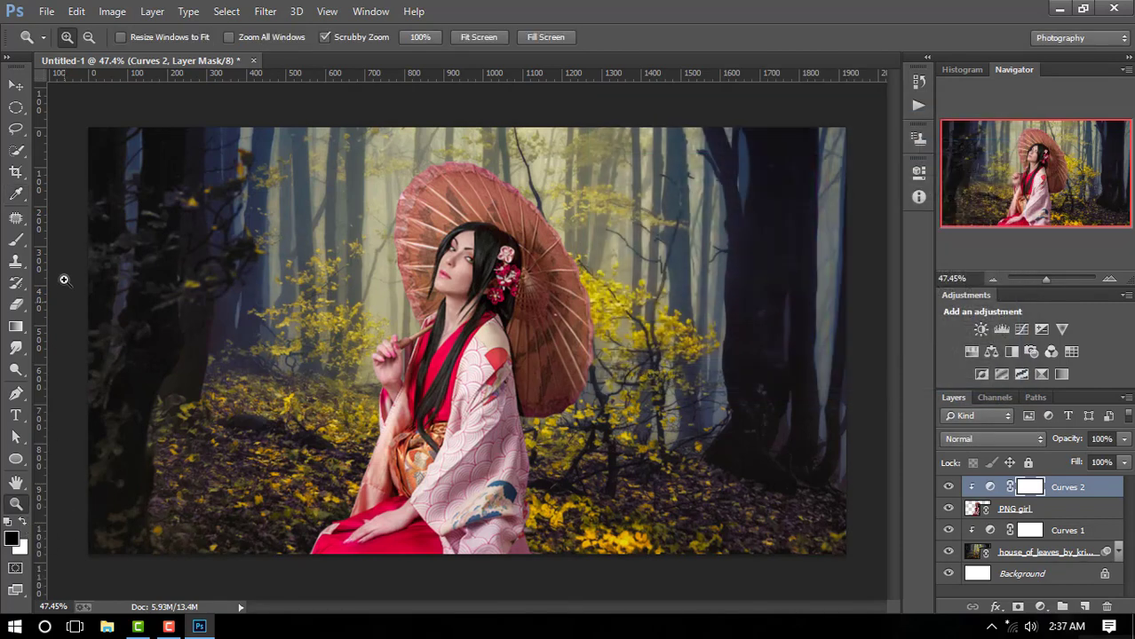
click(16, 240)
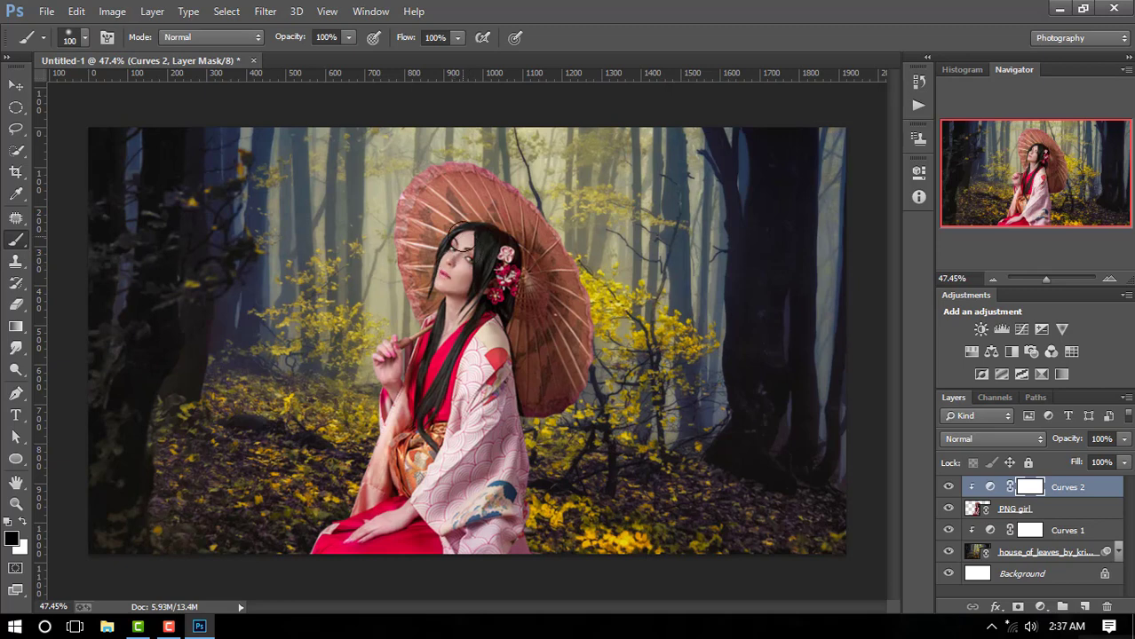
Paint black on the Curves 2 mask over the umbrella's right side, the obi and the kimono's left edge
mouse_move(511, 391)
mouse_down()
mouse_move(524, 180)
mouse_move(530, 451)
mouse_move(462, 581)
mouse_move(511, 434)
mouse_up()
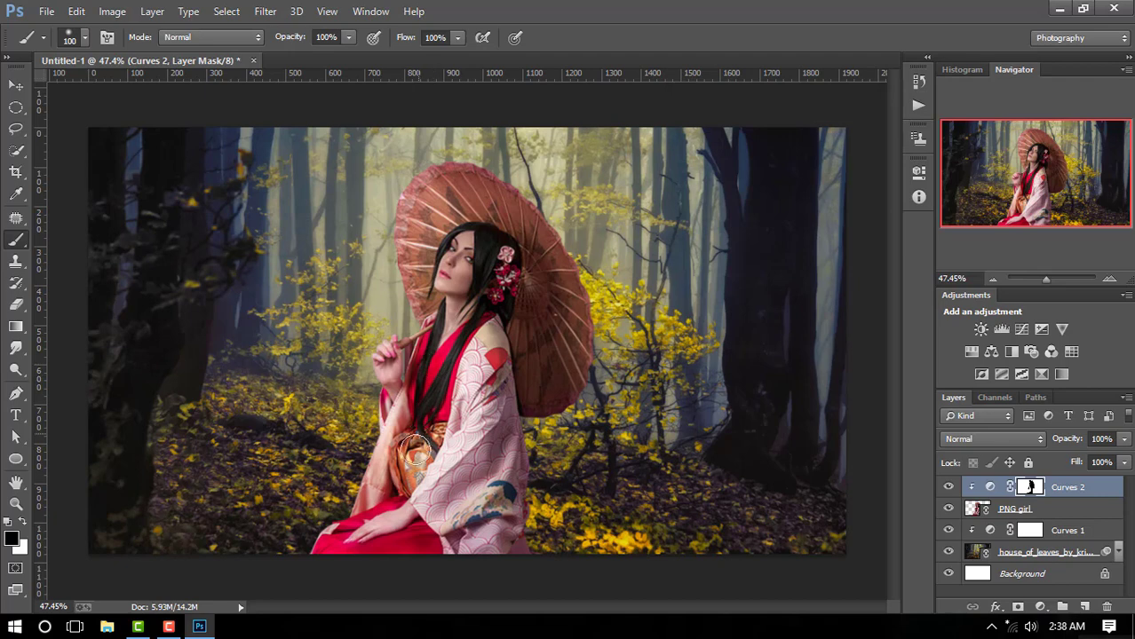
drag(397, 477, 391, 489)
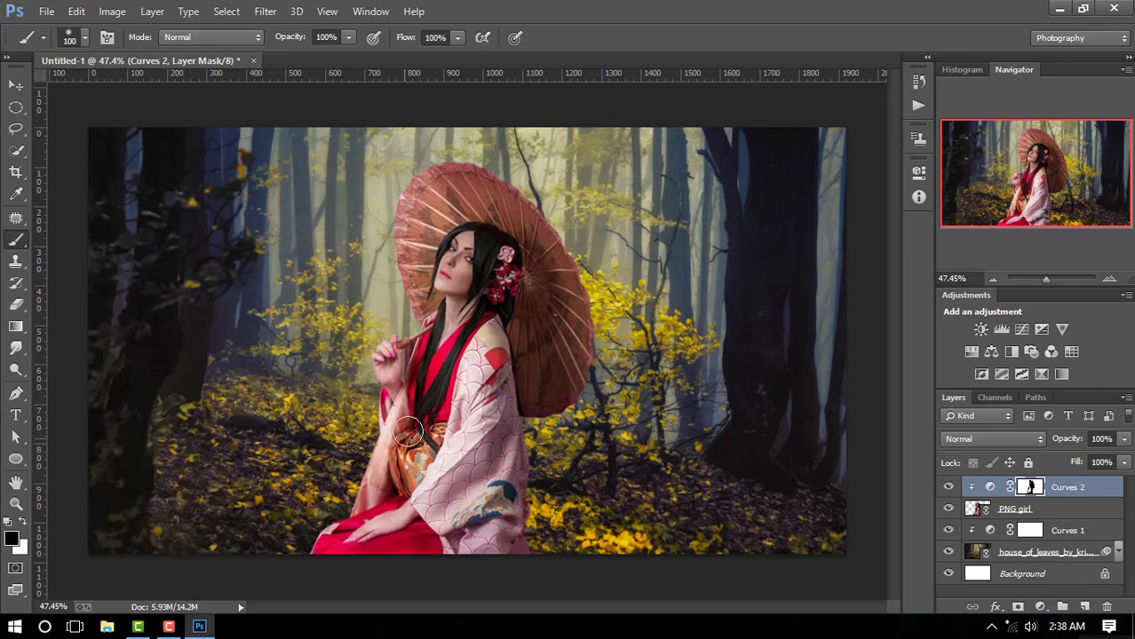
drag(401, 433, 404, 428)
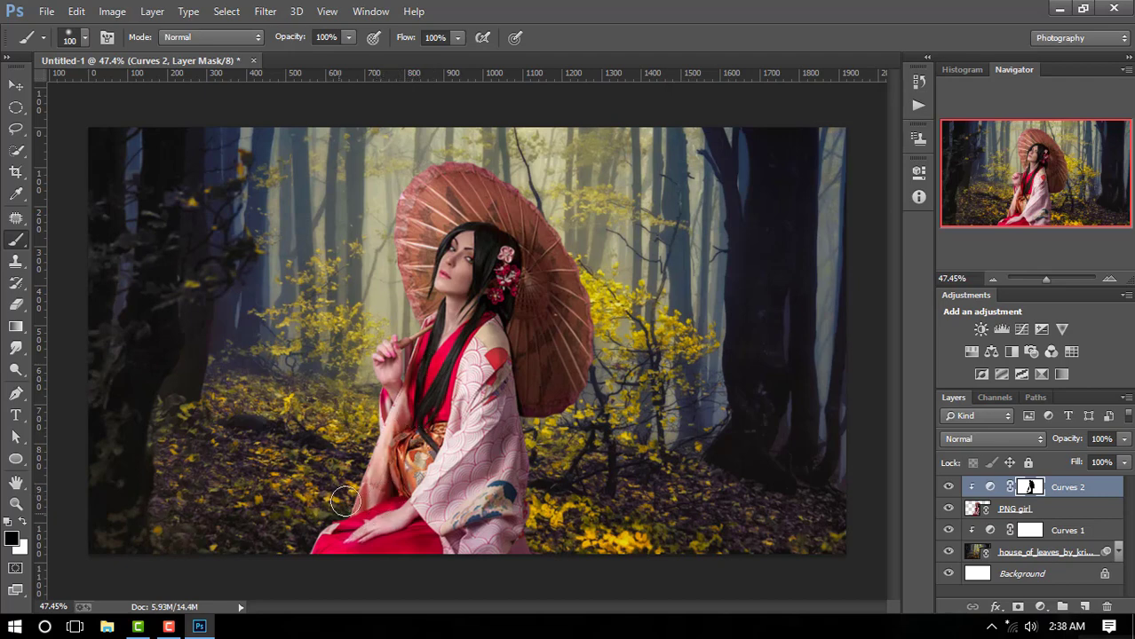
drag(391, 467, 320, 544)
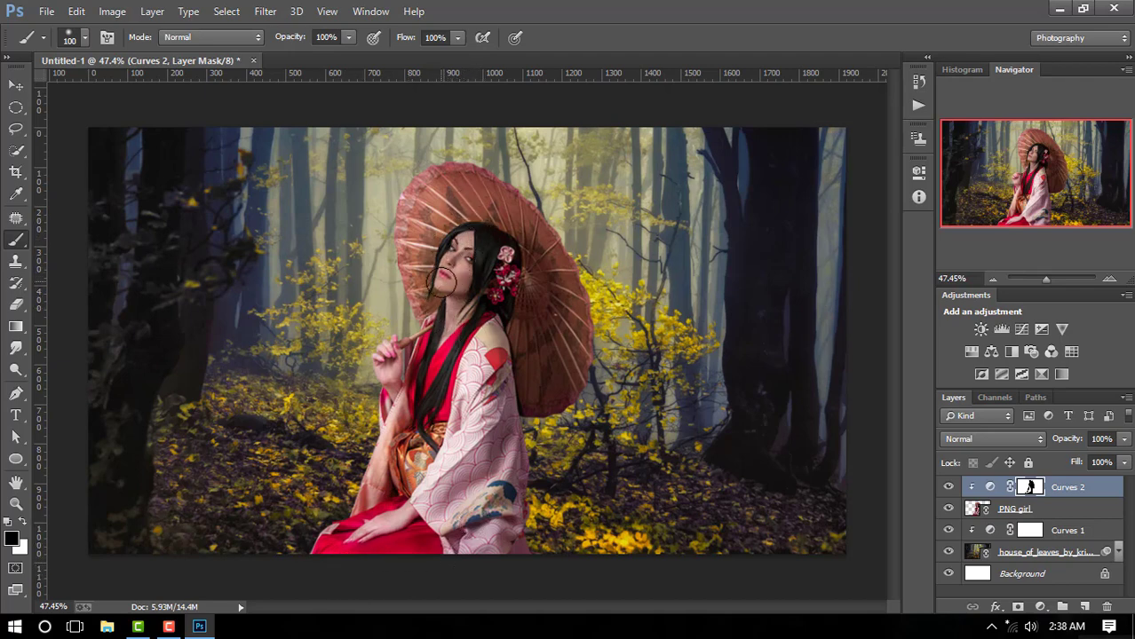
Switch to white with a smaller brush and paint the mask over the face
scroll(471, 267, up, 2)
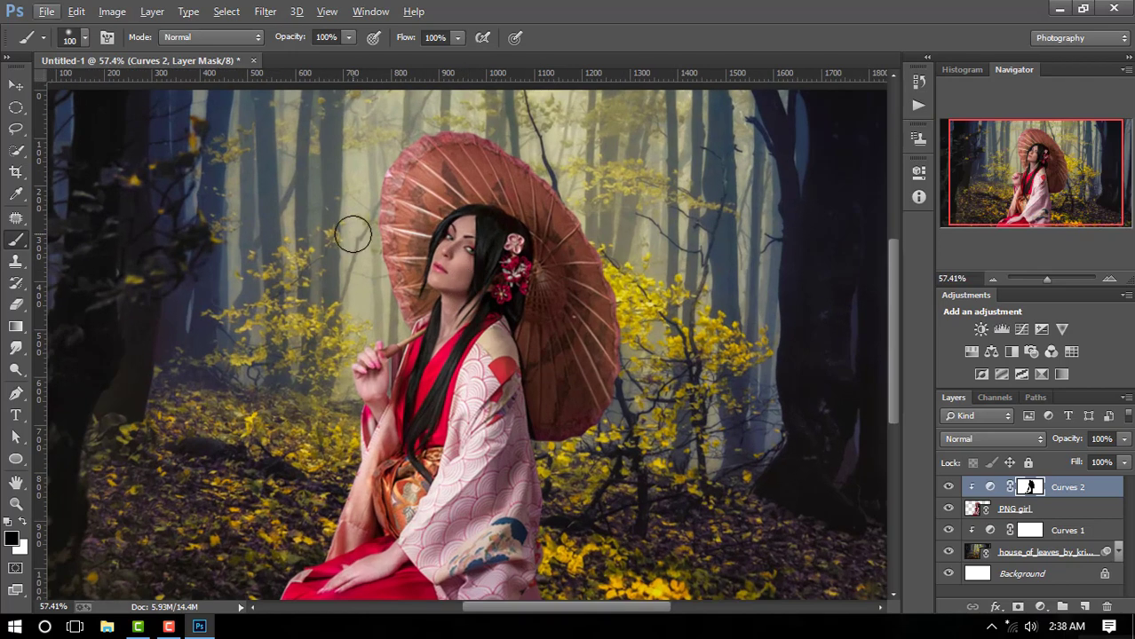
click(24, 522)
key(bracketleft)
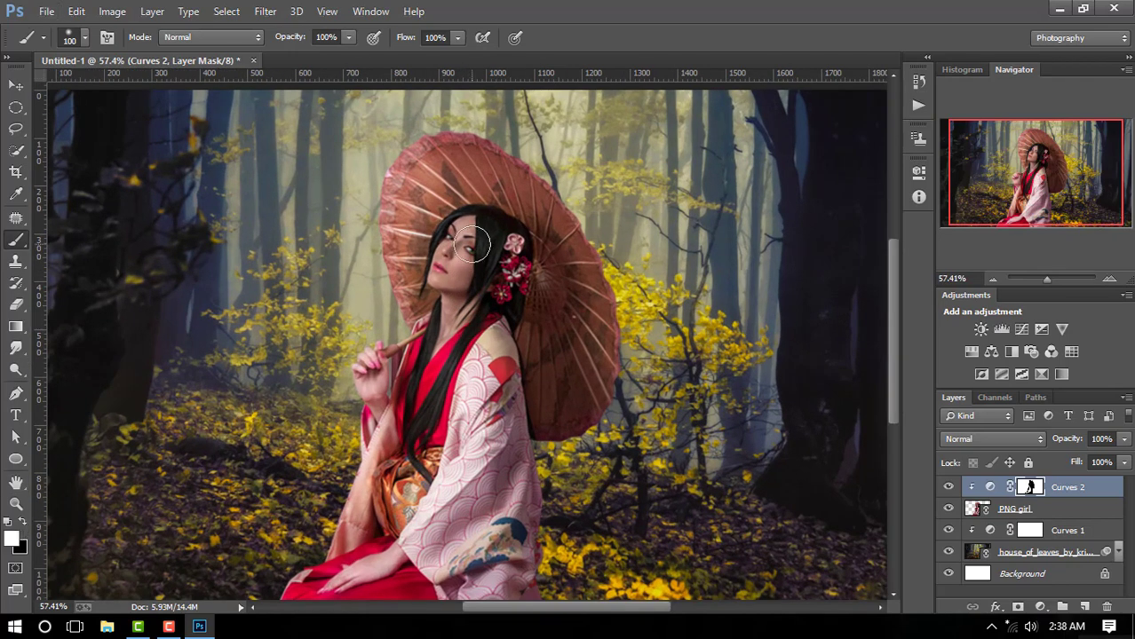
key(bracketleft)
key(bracketleft)
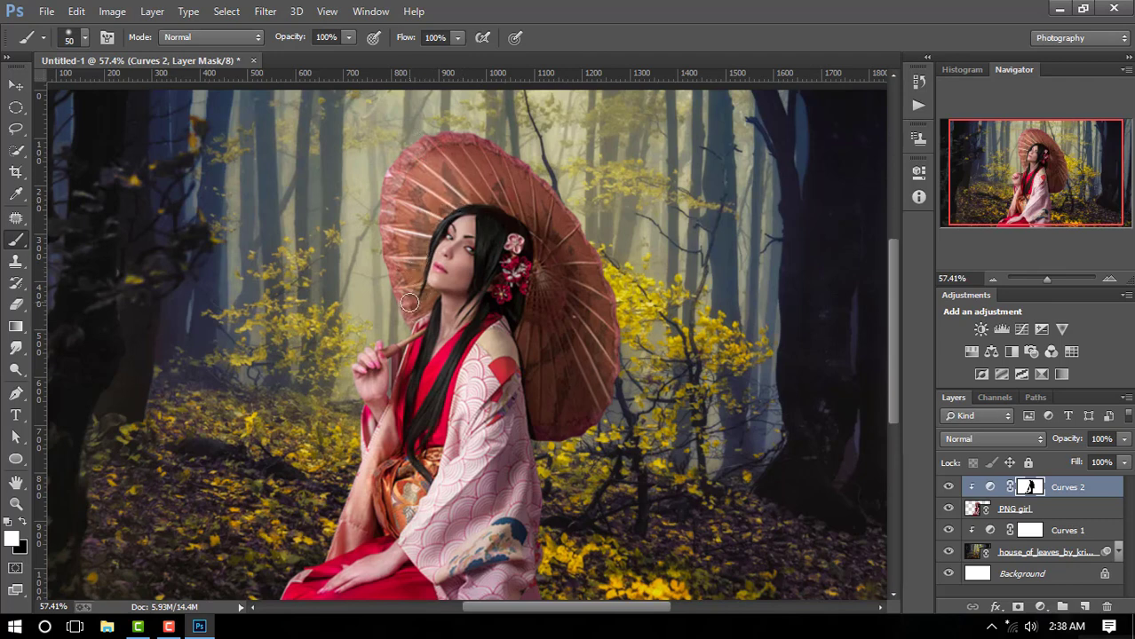
scroll(409, 303, down, 2)
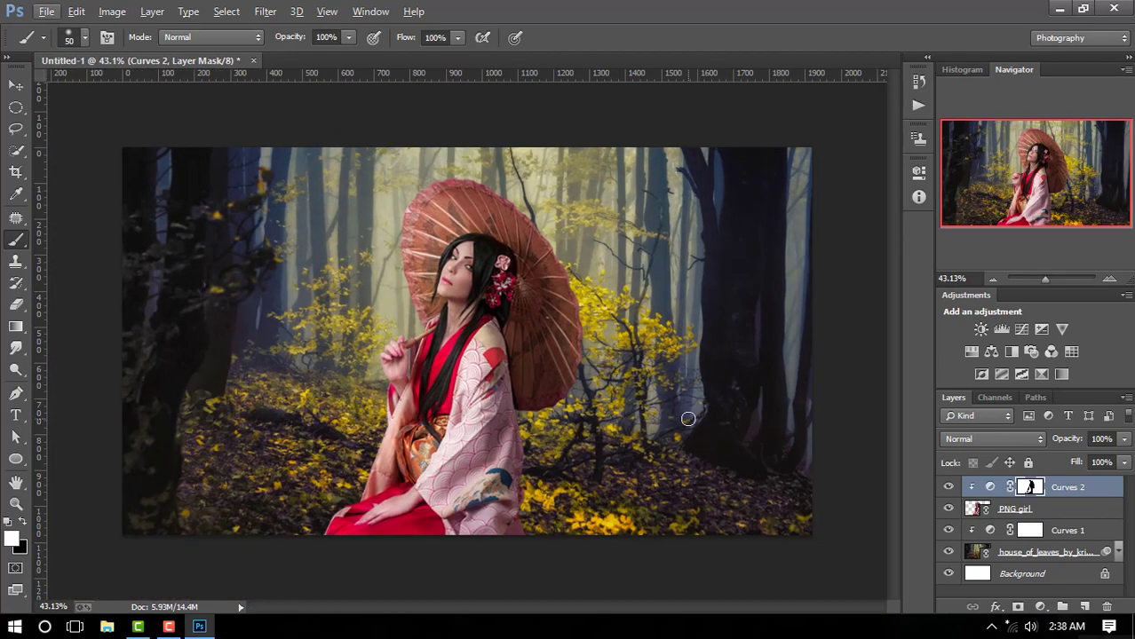
Add a clipped Color Balance layer with midtones Cyan-Red −7, Magenta-Green +13, Yellow-Blue −48
click(1040, 607)
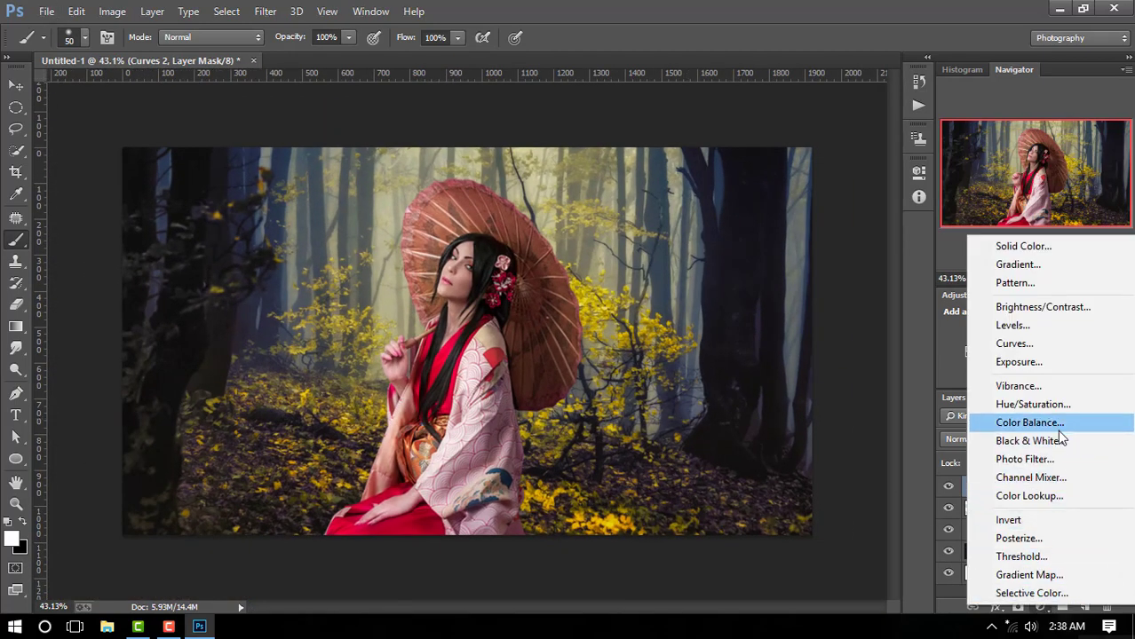
click(1030, 422)
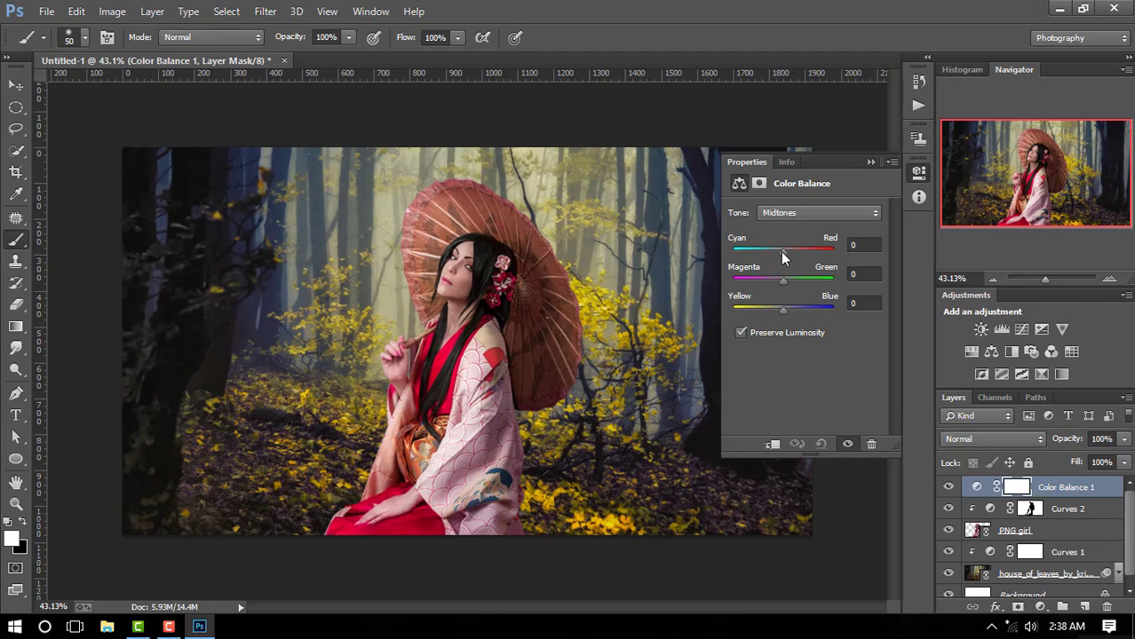
drag(783, 256, 788, 255)
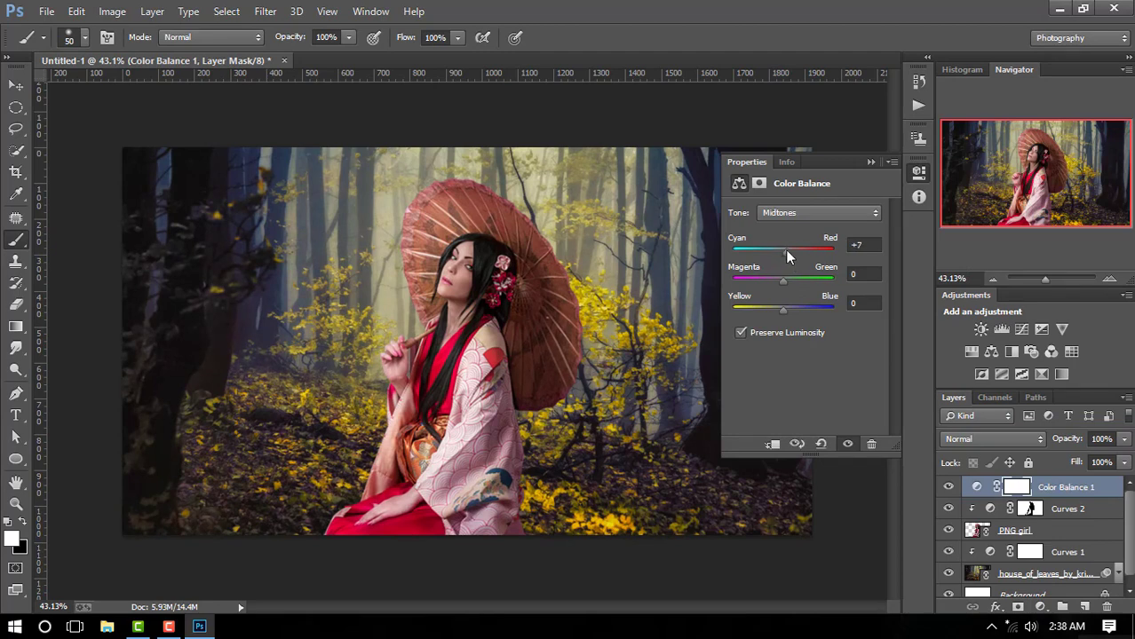
click(773, 443)
drag(783, 308, 768, 309)
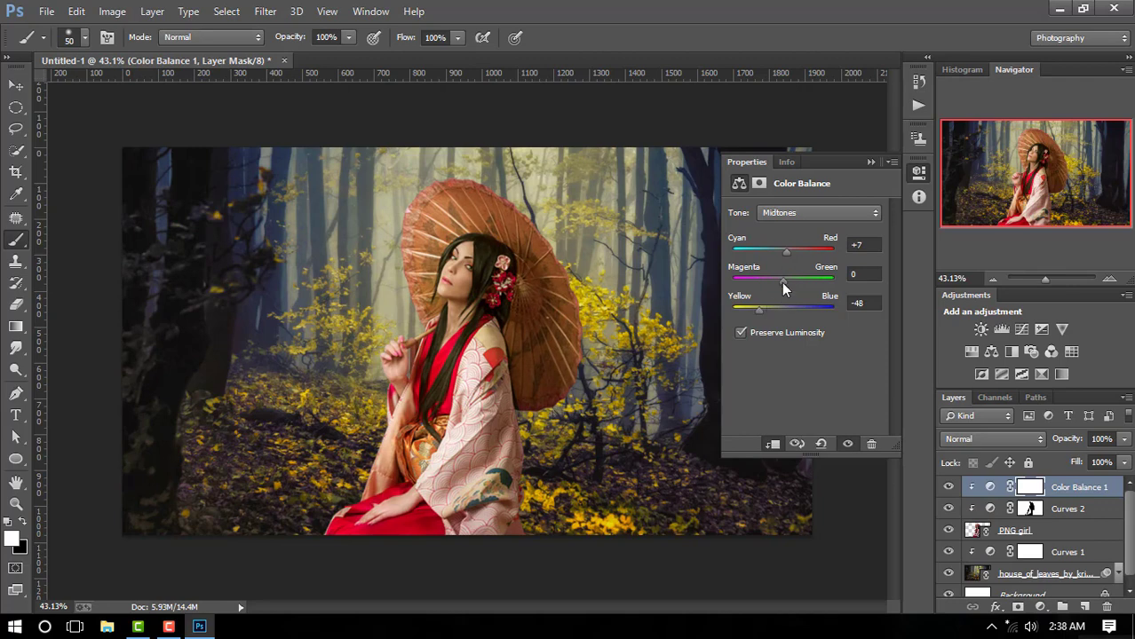
drag(785, 252, 779, 253)
click(871, 162)
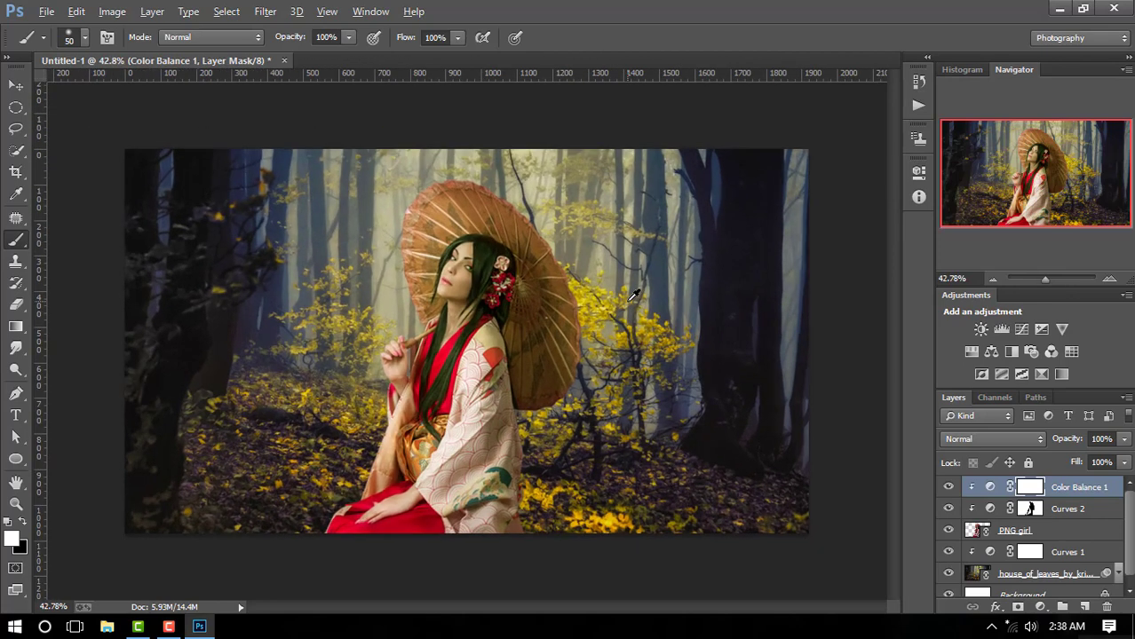
scroll(633, 296, down, 1)
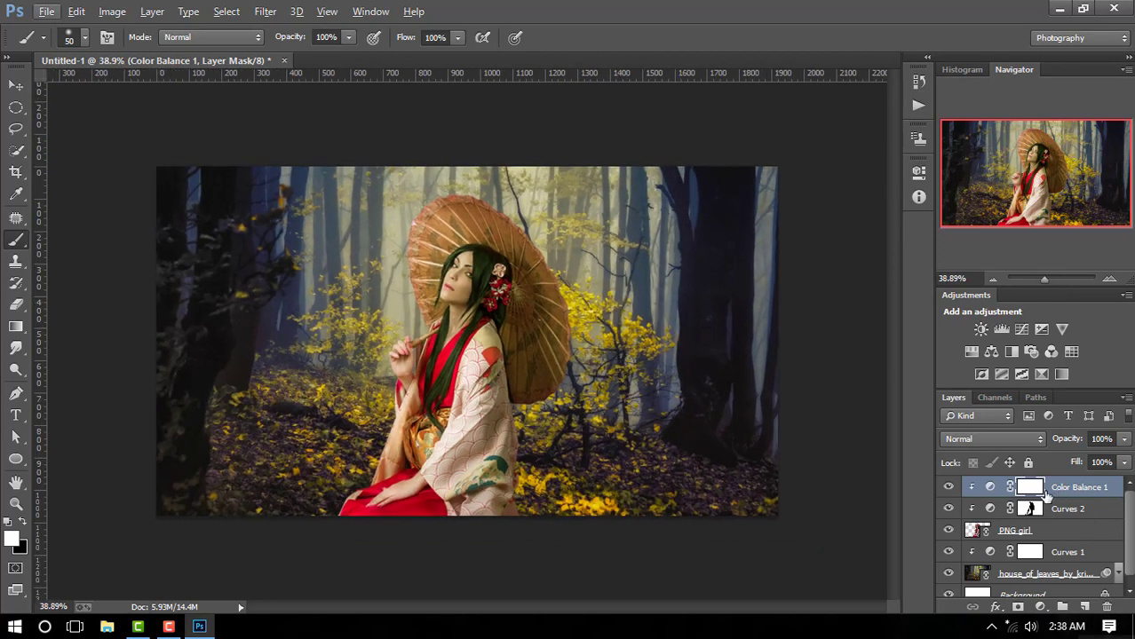
Add Layer 1 clipped to the girl, filled with 50% gray and set to Overlay
click(1085, 607)
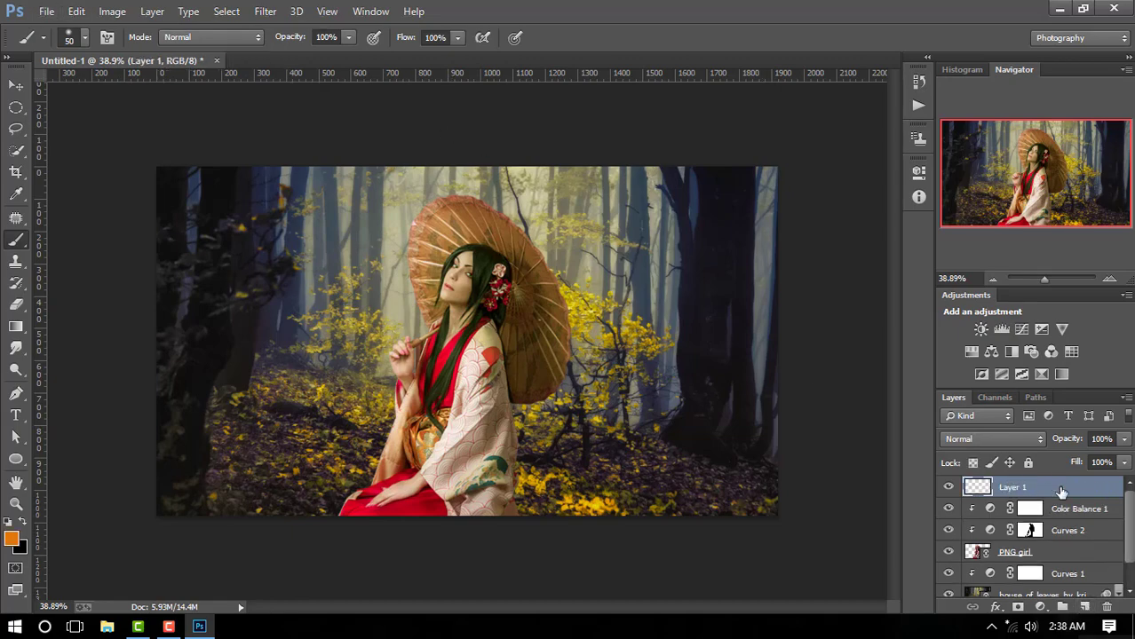
right_click(1057, 488)
click(773, 304)
click(76, 11)
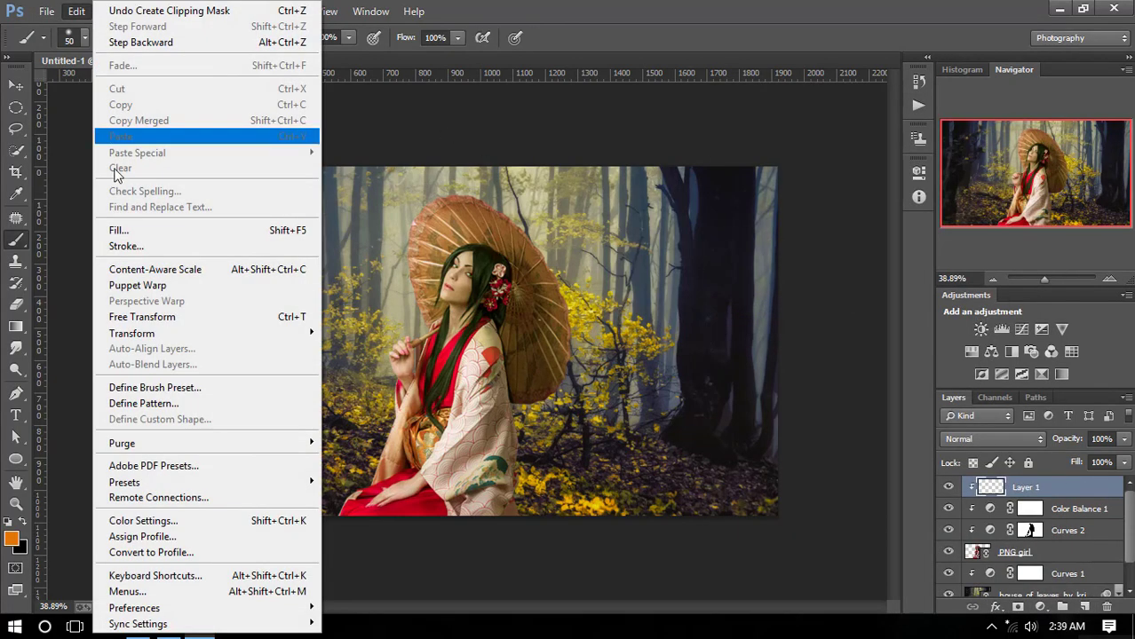
click(122, 231)
click(664, 170)
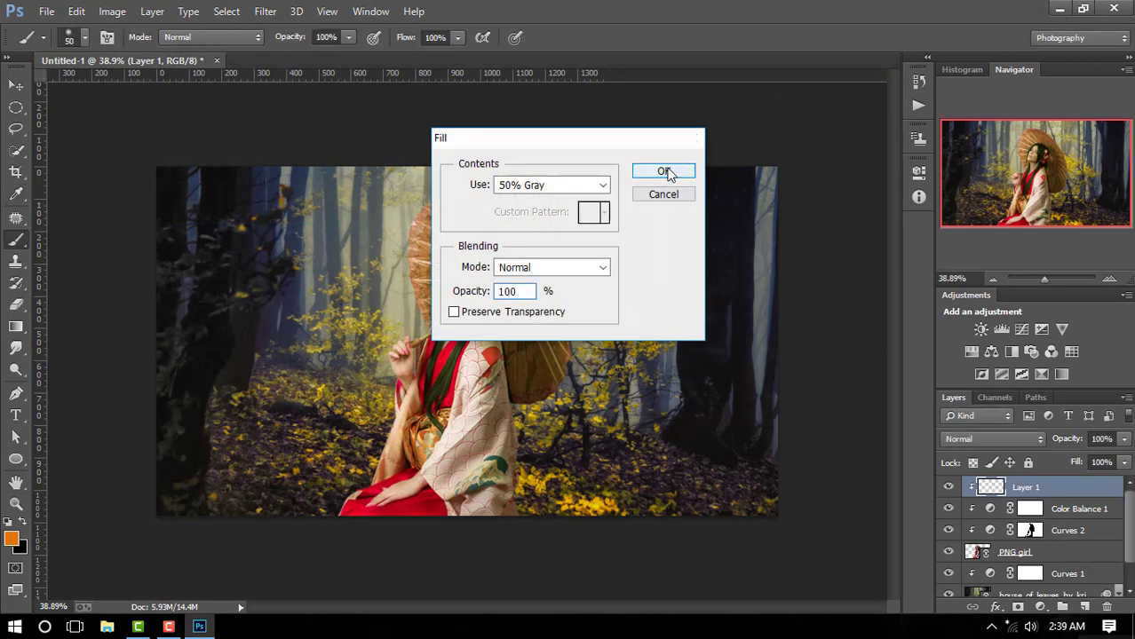
click(1016, 439)
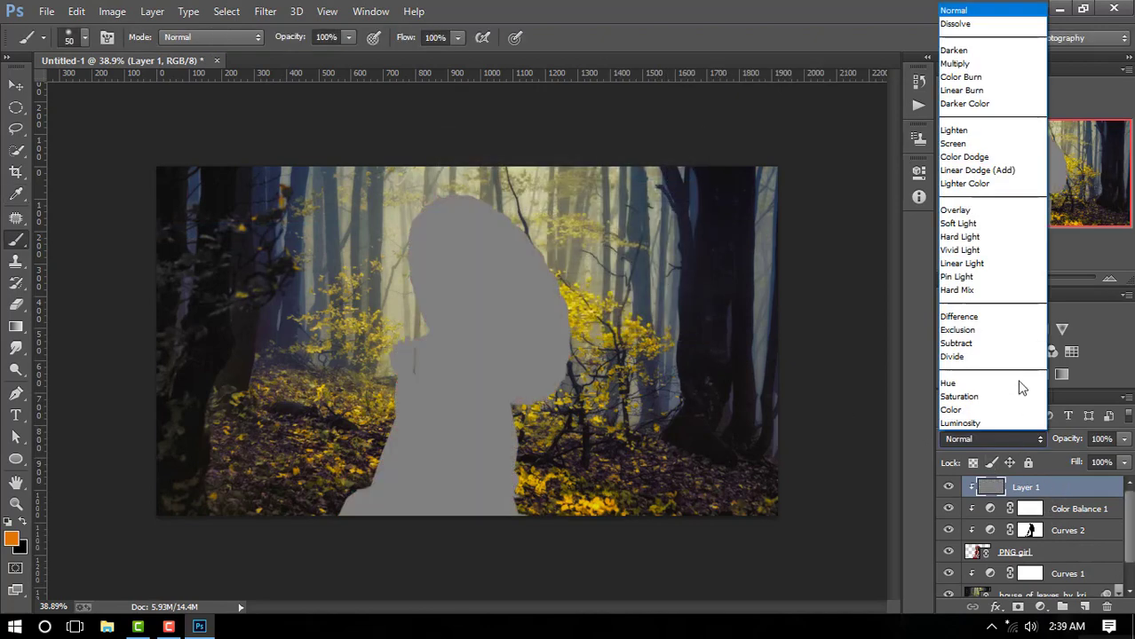
click(986, 214)
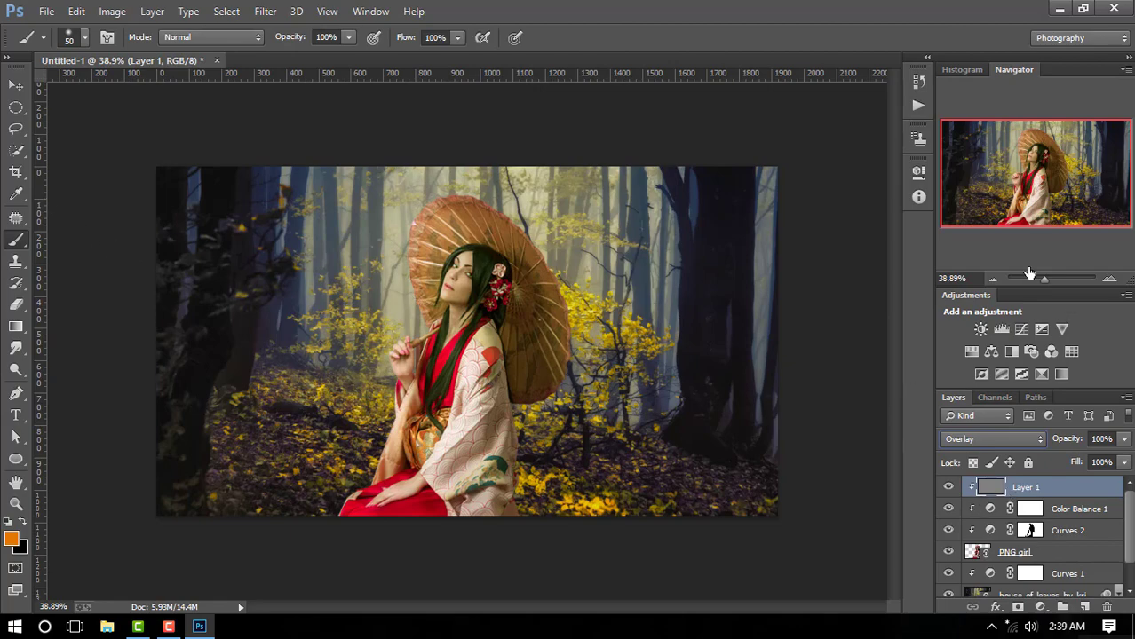
drag(1044, 278, 1055, 280)
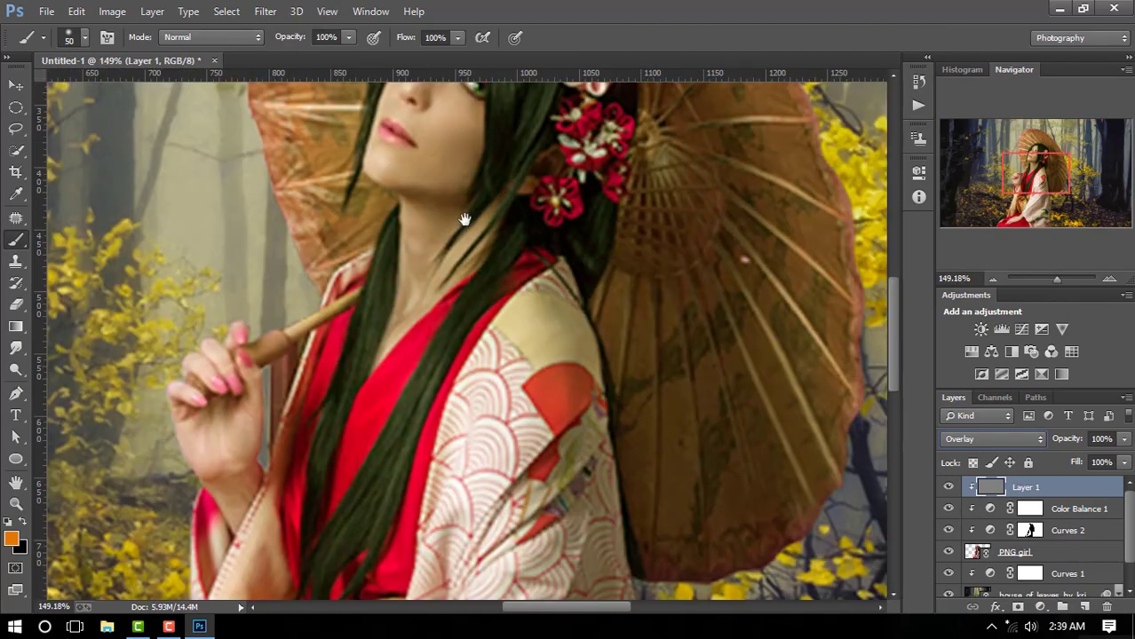
drag(464, 218, 486, 436)
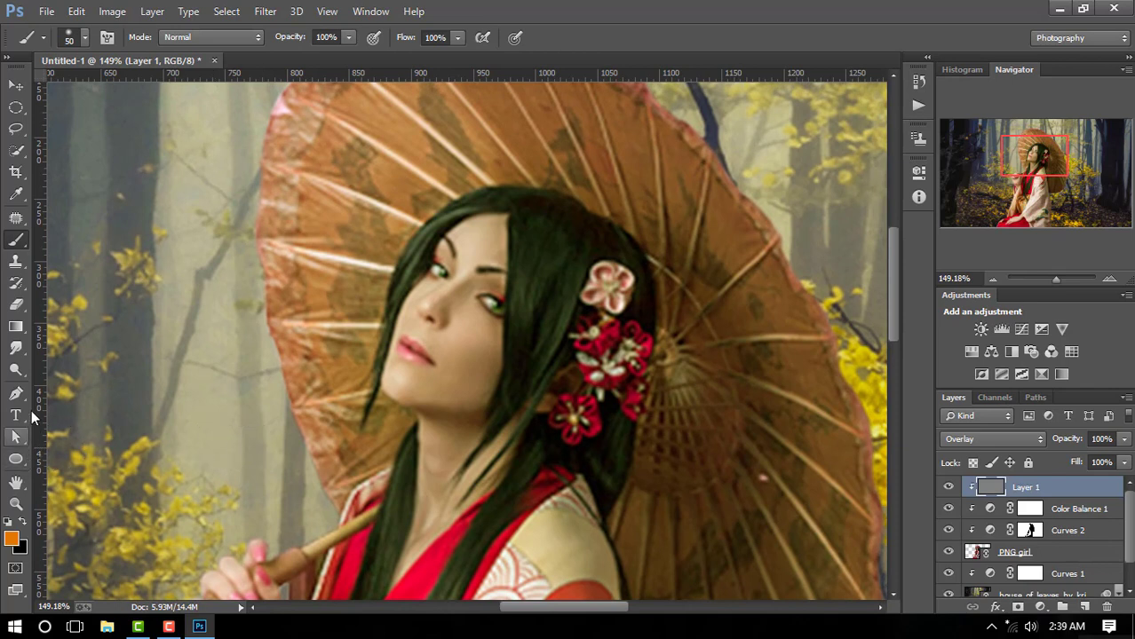
click(15, 369)
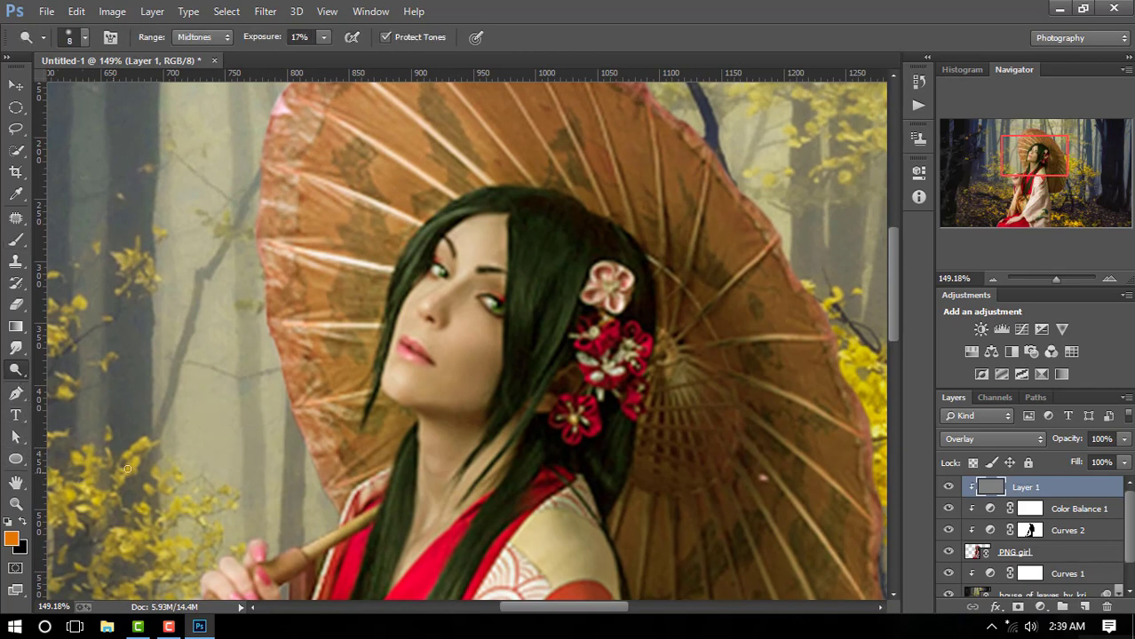
key(bracketright)
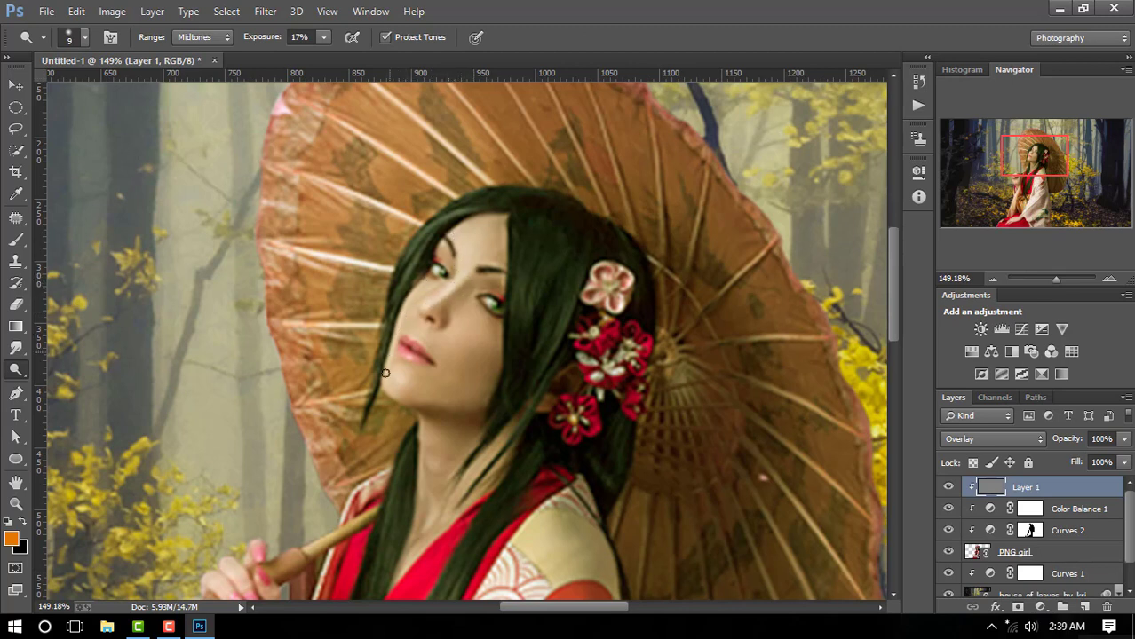
drag(390, 376, 395, 356)
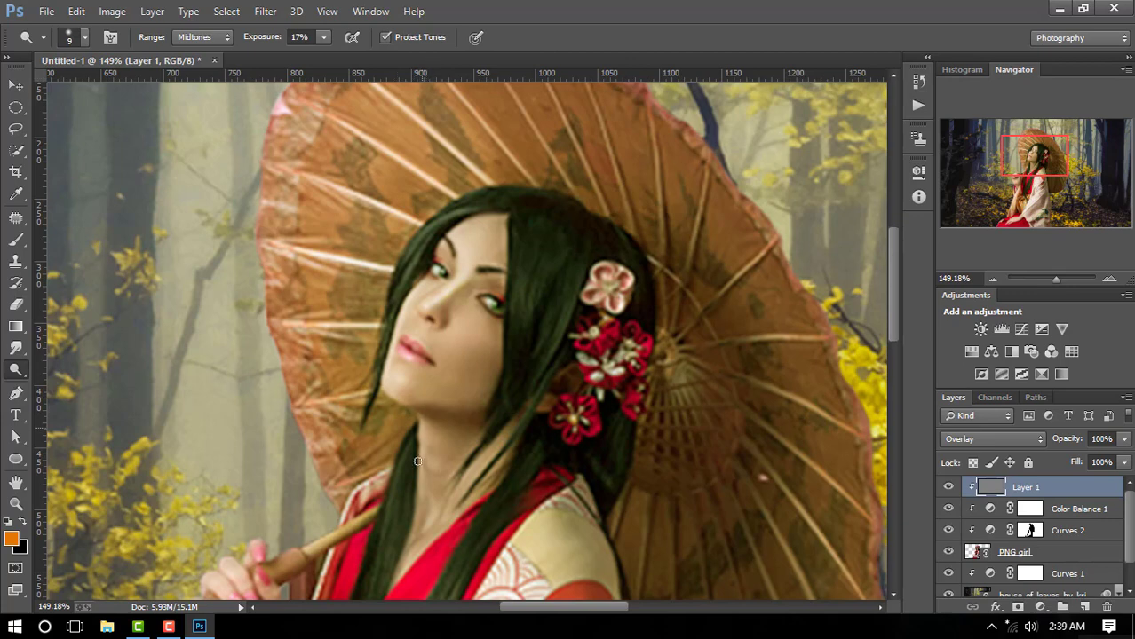
key(ctrl+z)
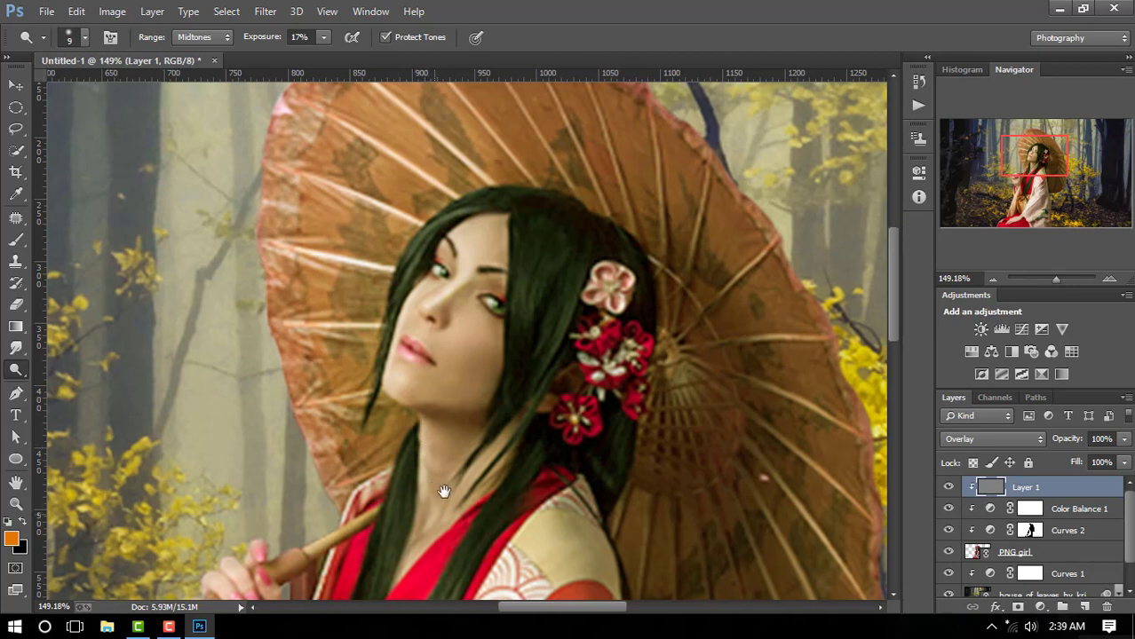
mouse_move(444, 491)
mouse_down()
mouse_move(444, 439)
mouse_move(510, 346)
mouse_up()
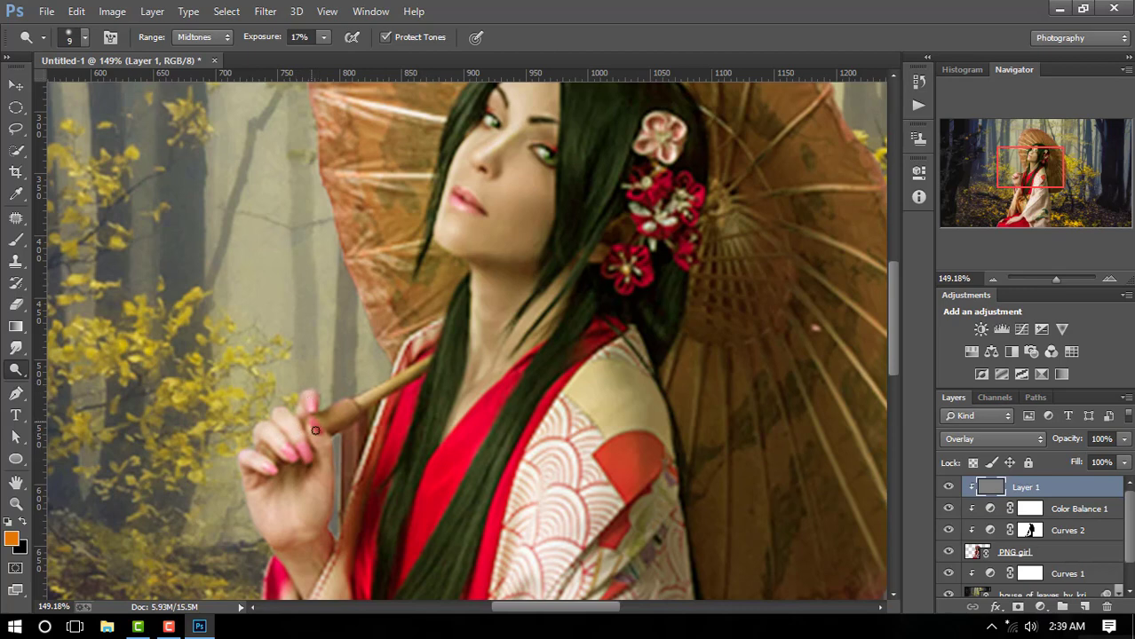
drag(291, 499, 299, 426)
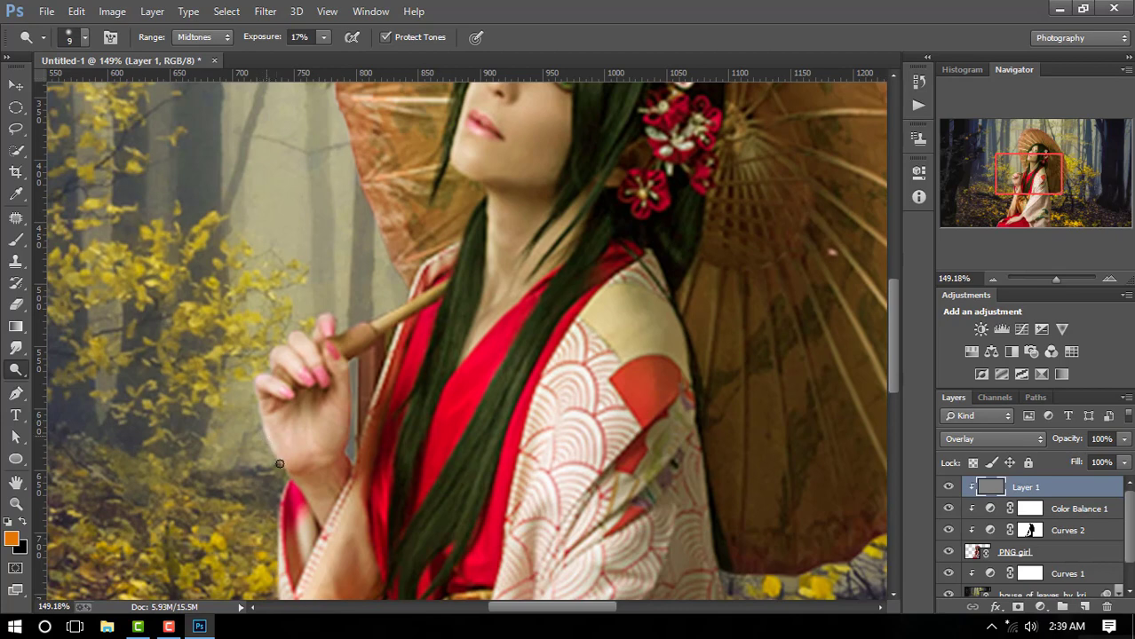
drag(340, 515, 313, 425)
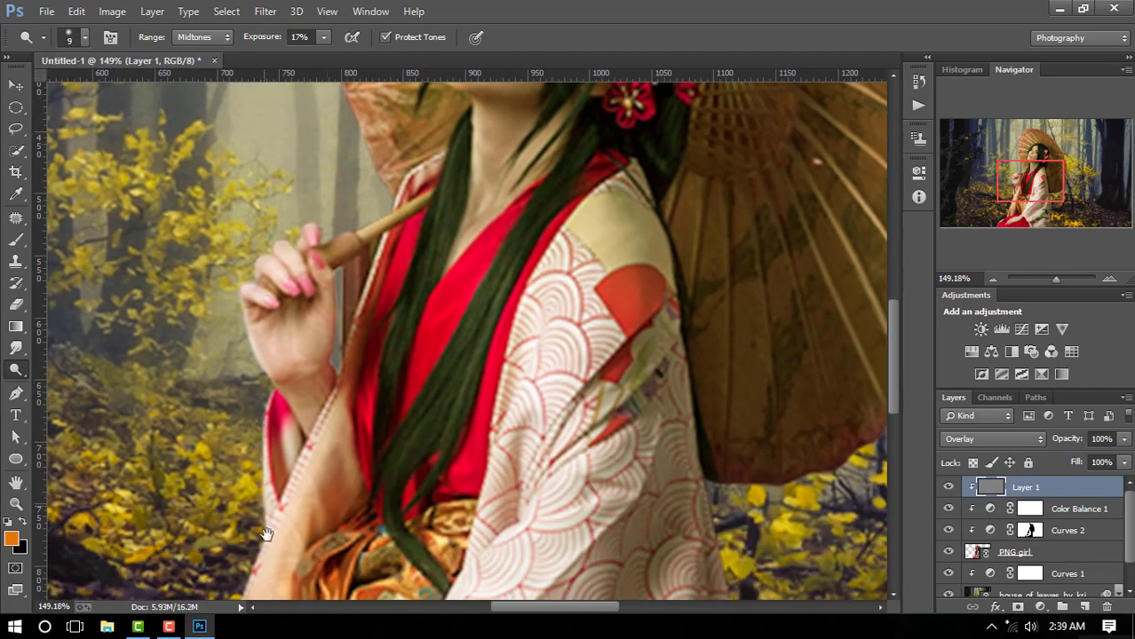
drag(264, 532, 294, 431)
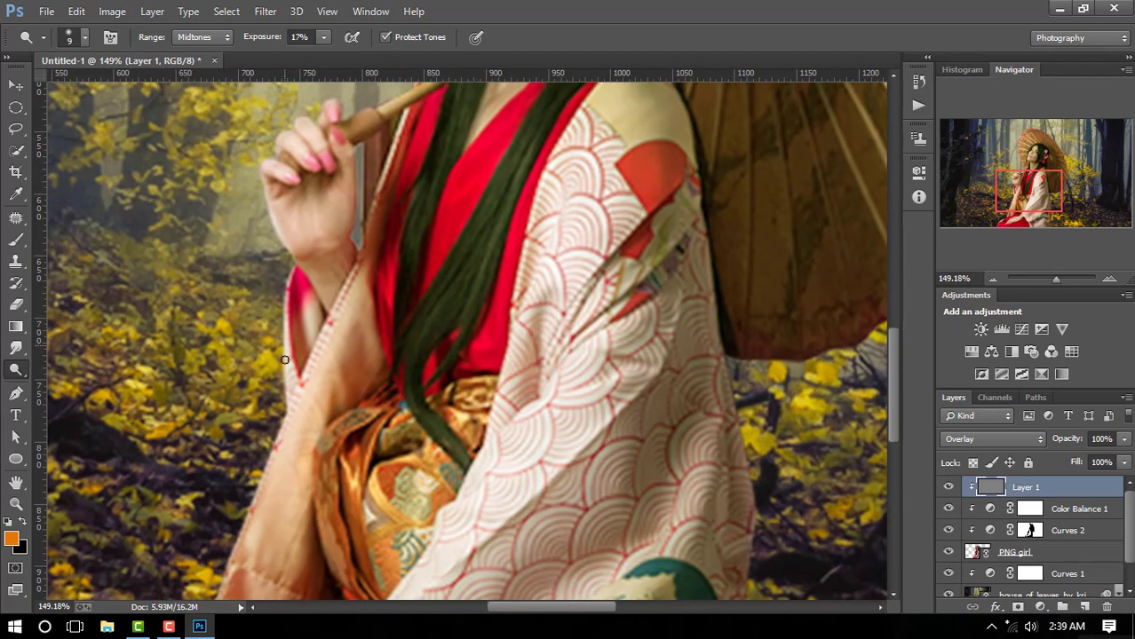
drag(291, 507, 321, 380)
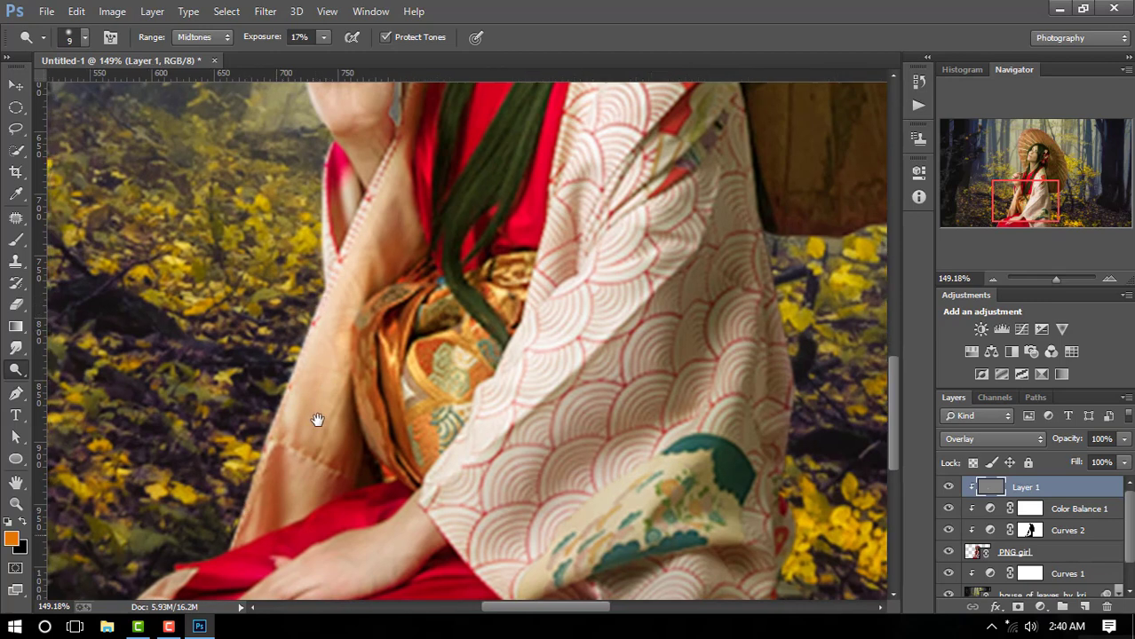
drag(271, 524, 309, 398)
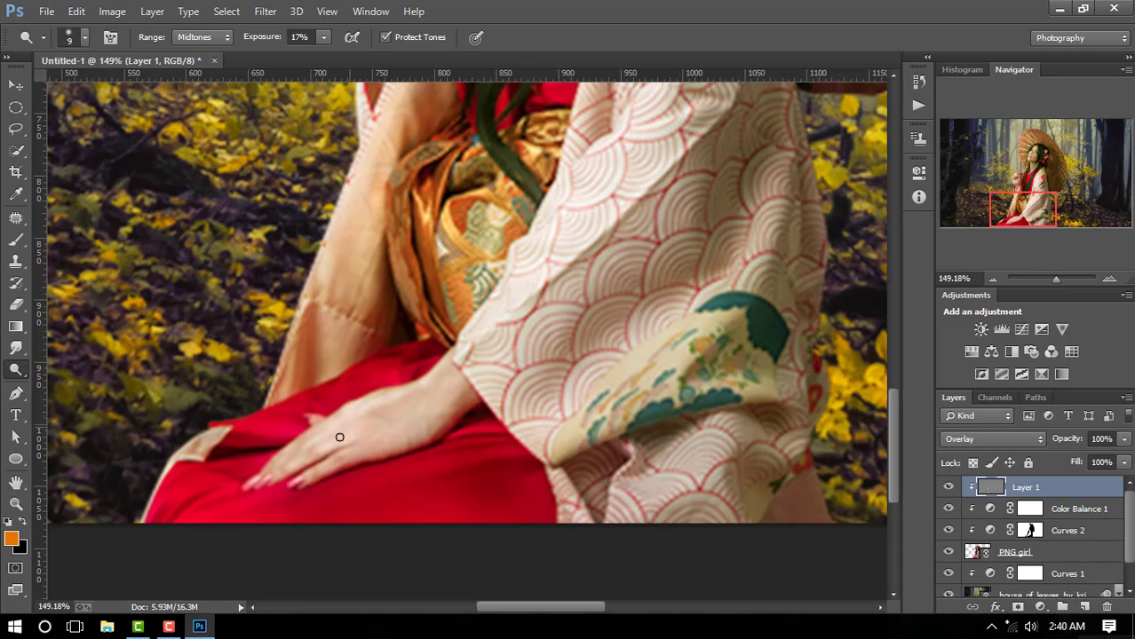
scroll(320, 432, down, 5)
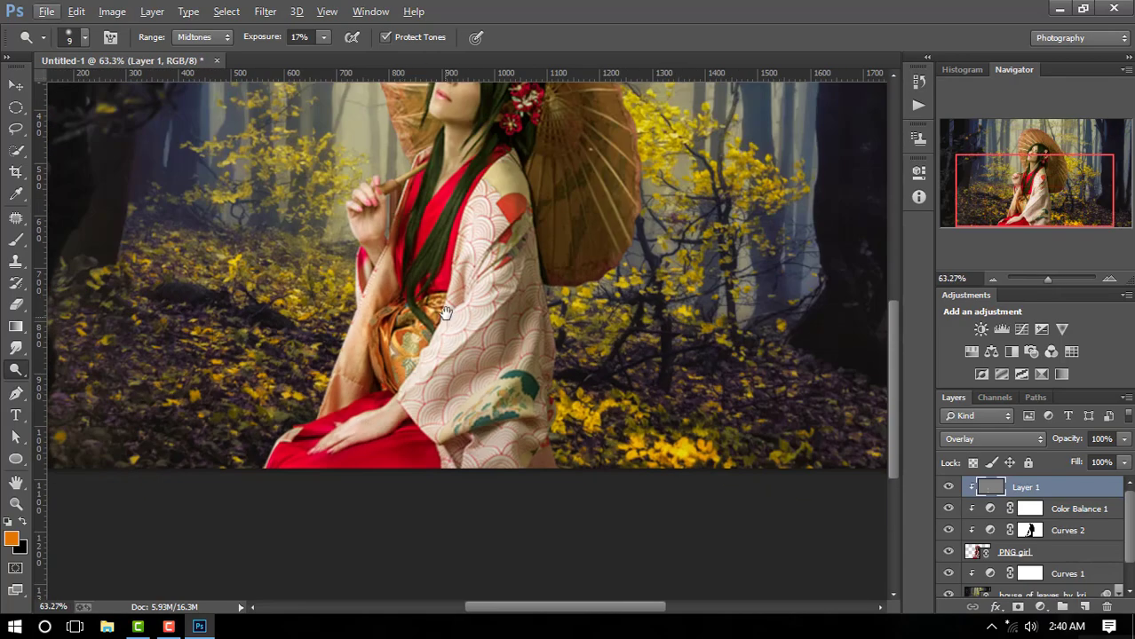
drag(459, 368, 443, 397)
scroll(443, 397, up, 4)
drag(463, 258, 468, 357)
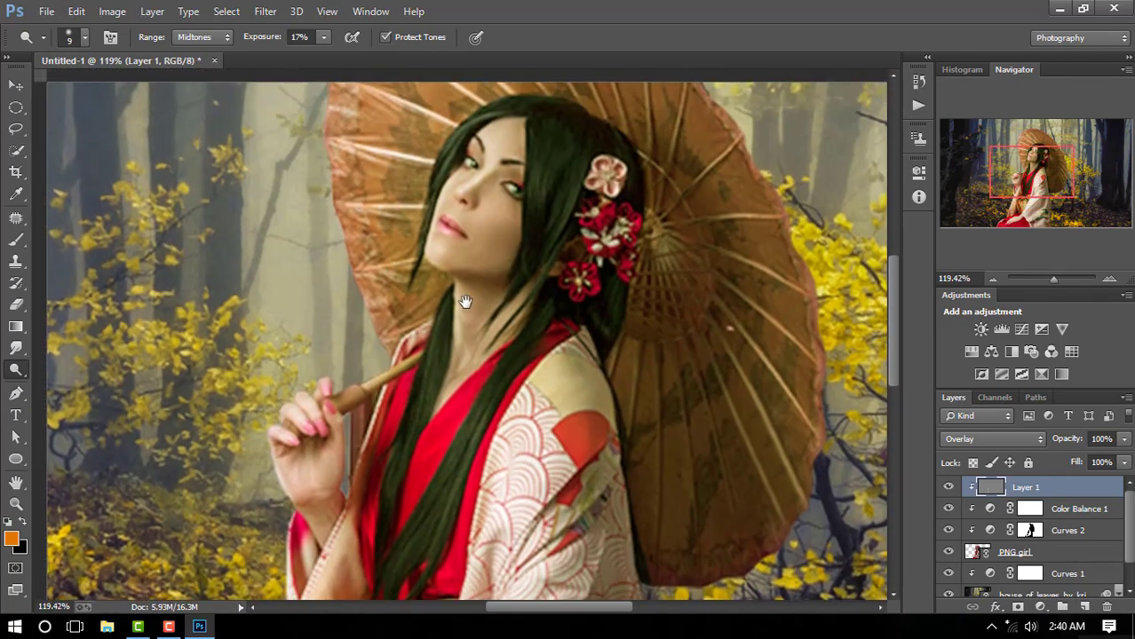
scroll(468, 357, up, 1)
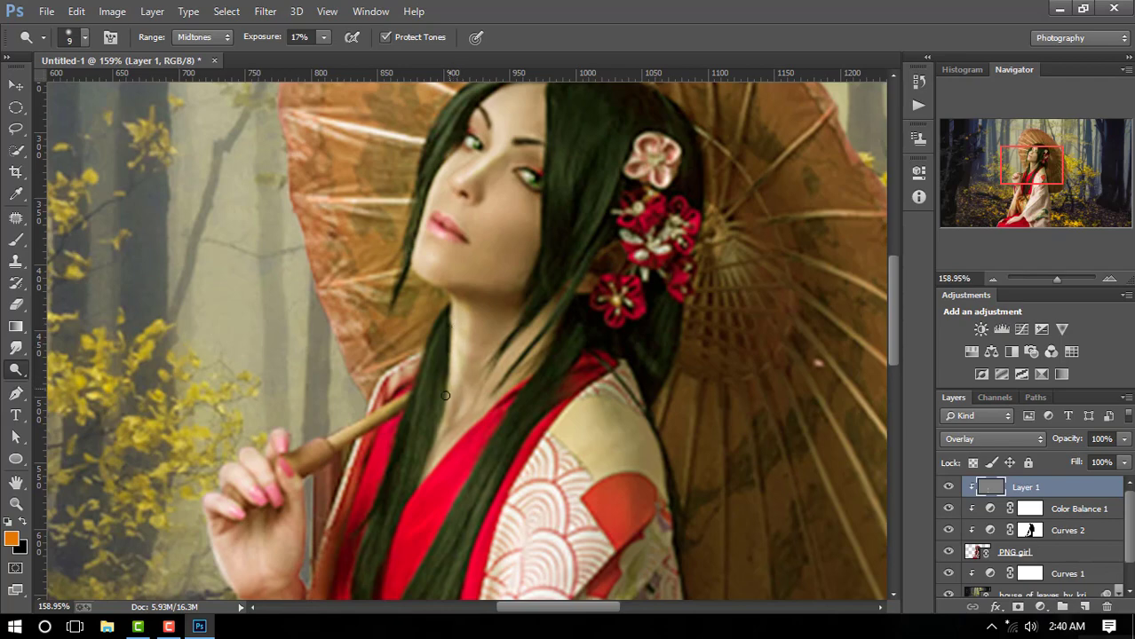
scroll(449, 396, down, 3)
scroll(454, 346, down, 1)
scroll(462, 295, down, 1)
scroll(462, 297, up, 1)
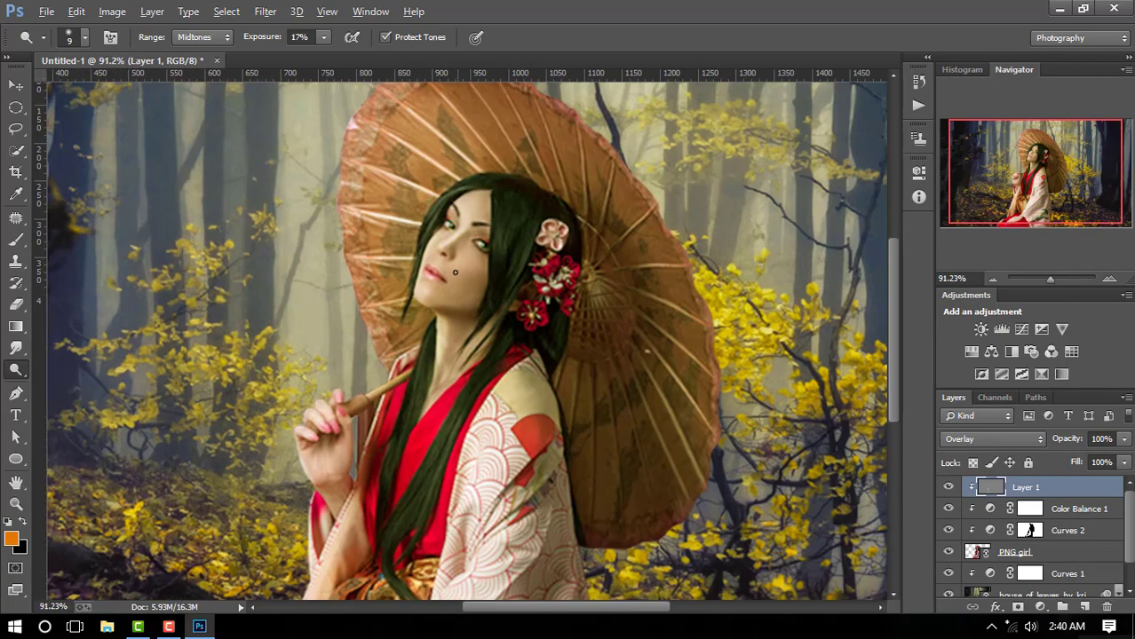
scroll(463, 324, up, 1)
scroll(463, 350, up, 1)
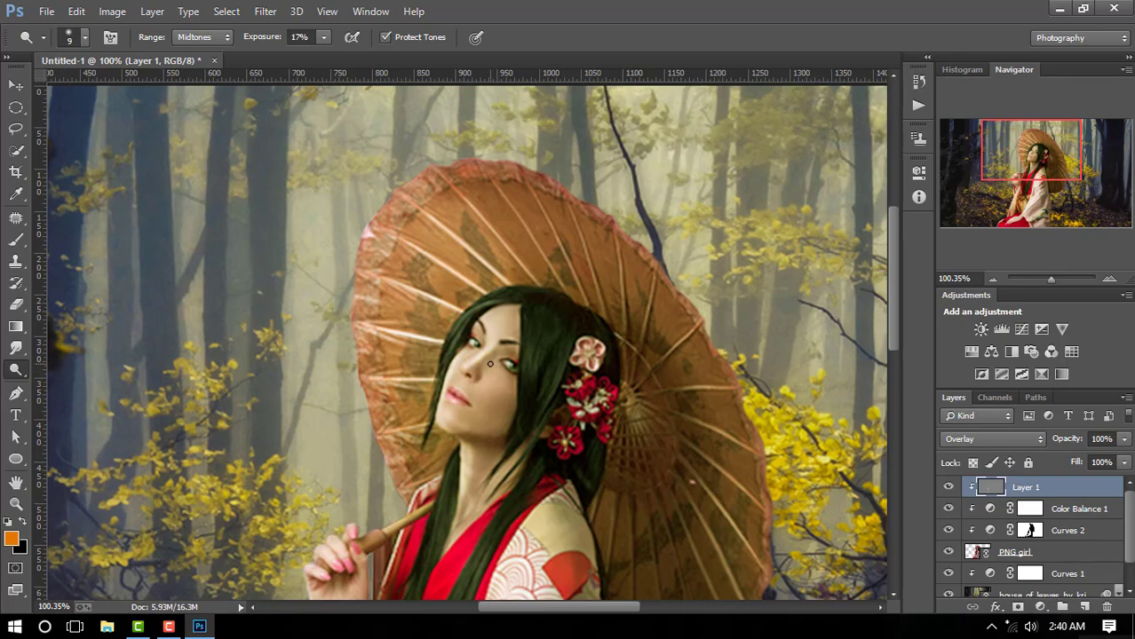
scroll(488, 417, down, 2)
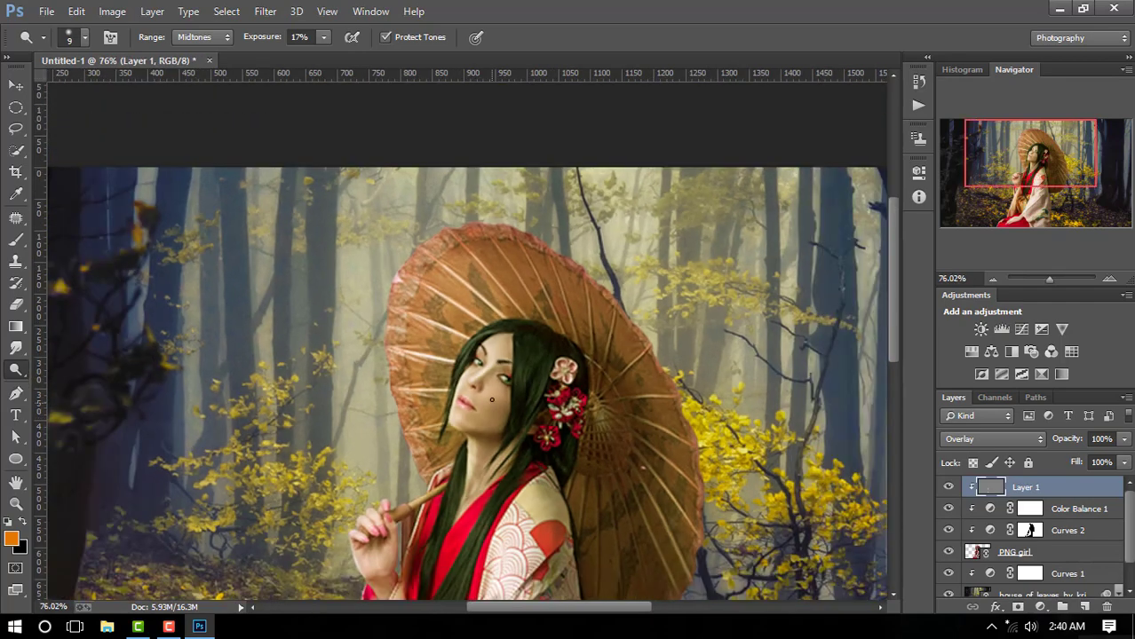
scroll(491, 399, down, 1)
scroll(488, 382, down, 1)
scroll(484, 355, down, 1)
scroll(477, 318, down, 1)
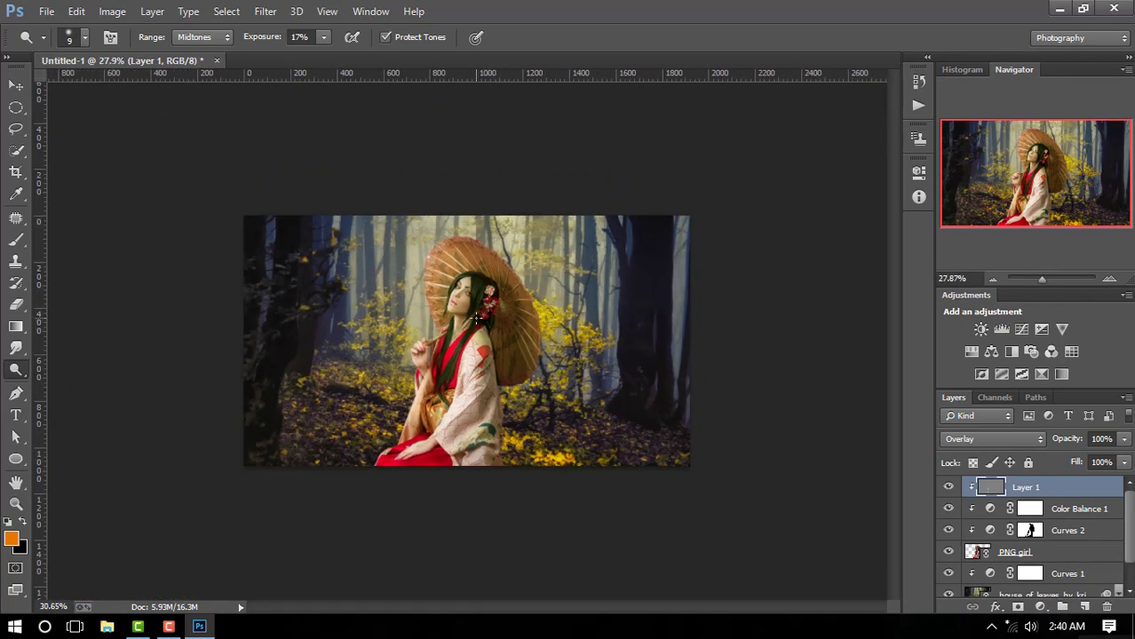
scroll(477, 318, up, 2)
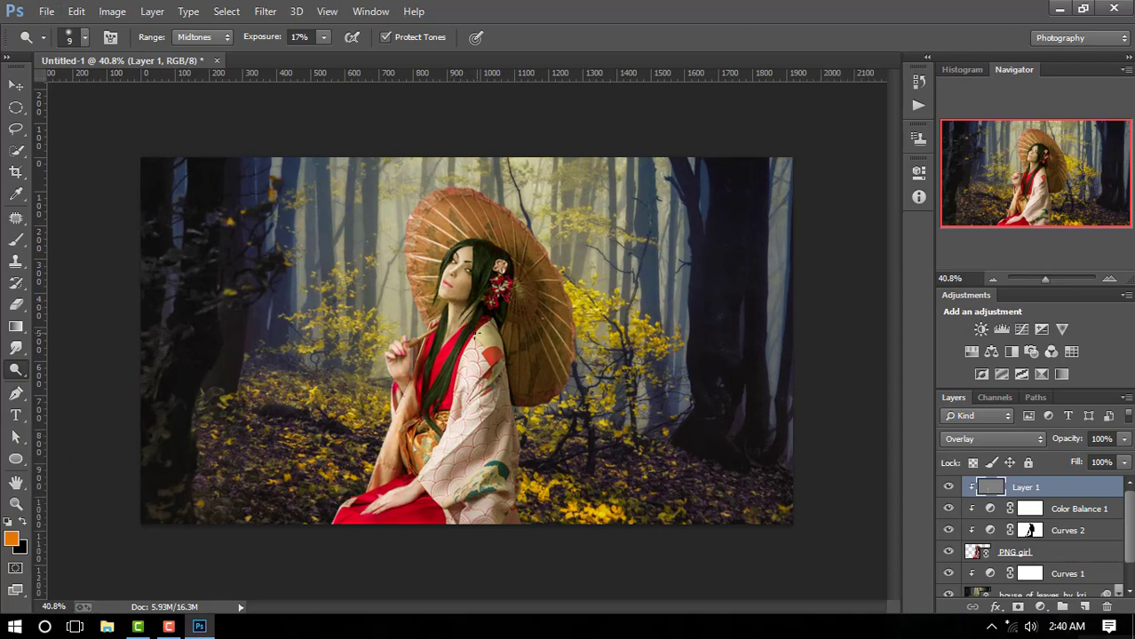
scroll(473, 330, up, 2)
scroll(473, 330, up, 2)
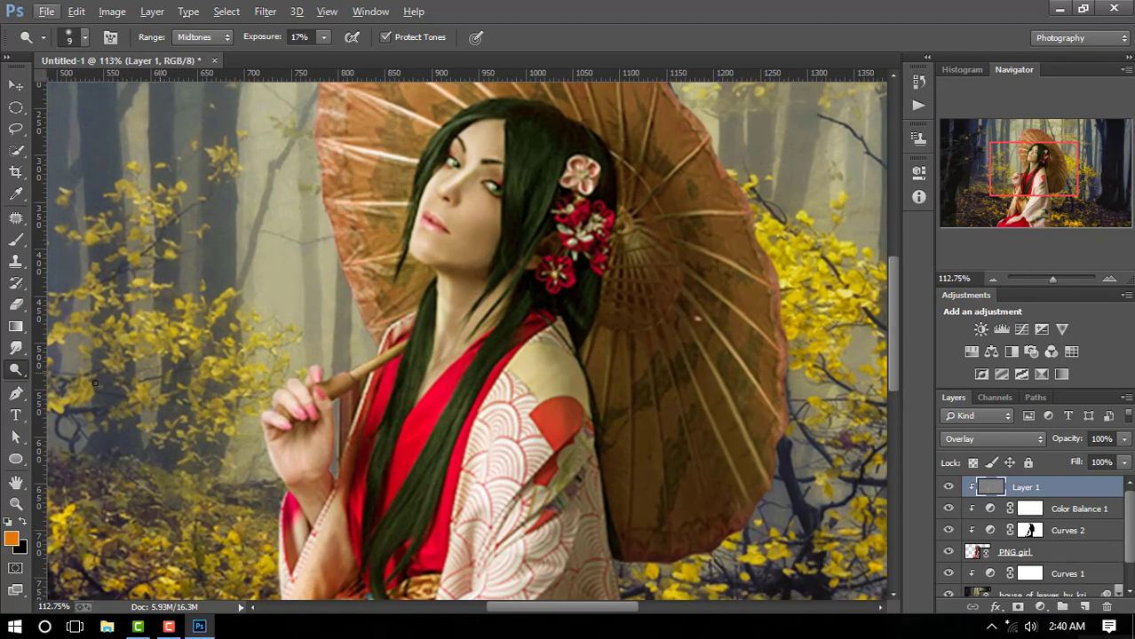
right_click(18, 382)
Burn the shadow under the girl's chin with the Burn Tool (size 35, Midtones, 50% exposure)
click(71, 384)
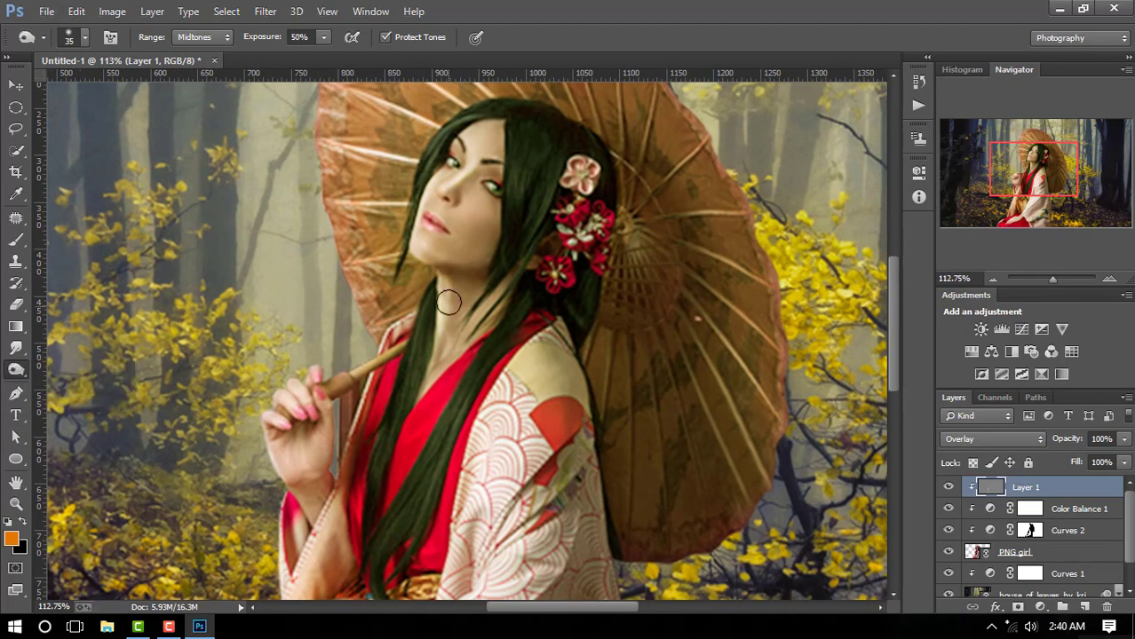
drag(448, 303, 440, 344)
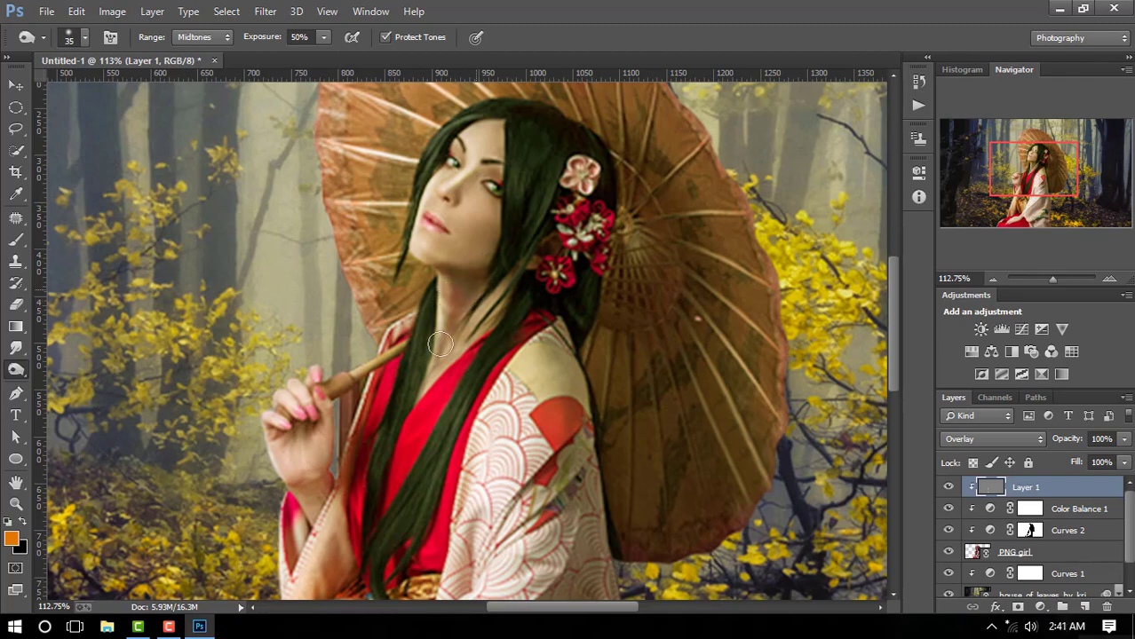
scroll(444, 346, down, 2)
scroll(453, 349, up, 1)
scroll(462, 352, up, 1)
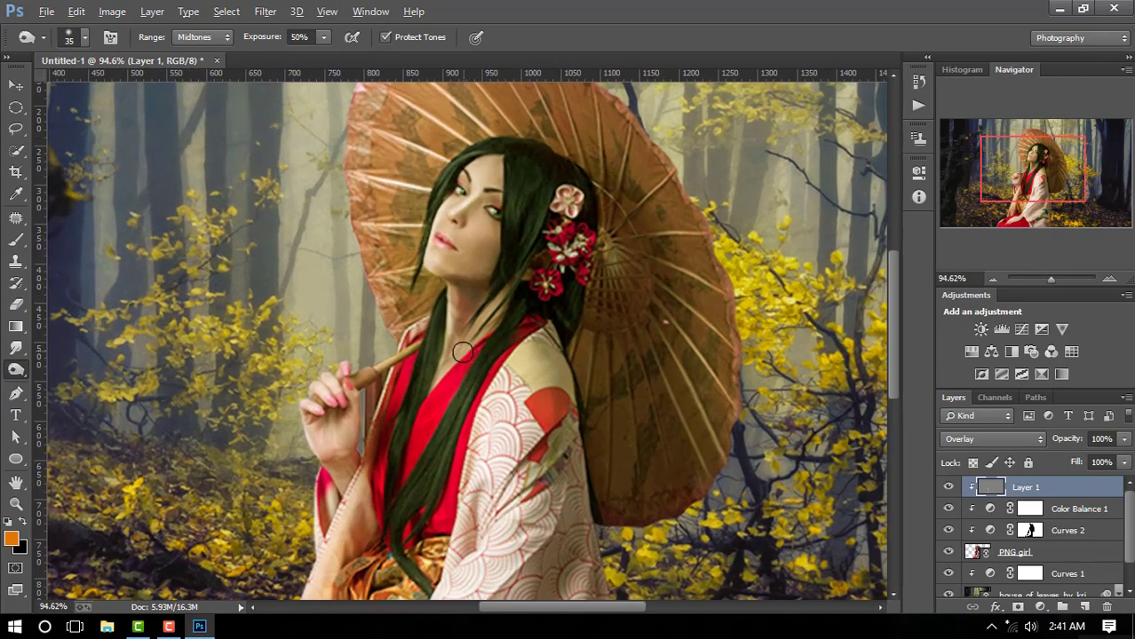
scroll(463, 353, down, 1)
scroll(464, 351, down, 1)
scroll(471, 334, up, 2)
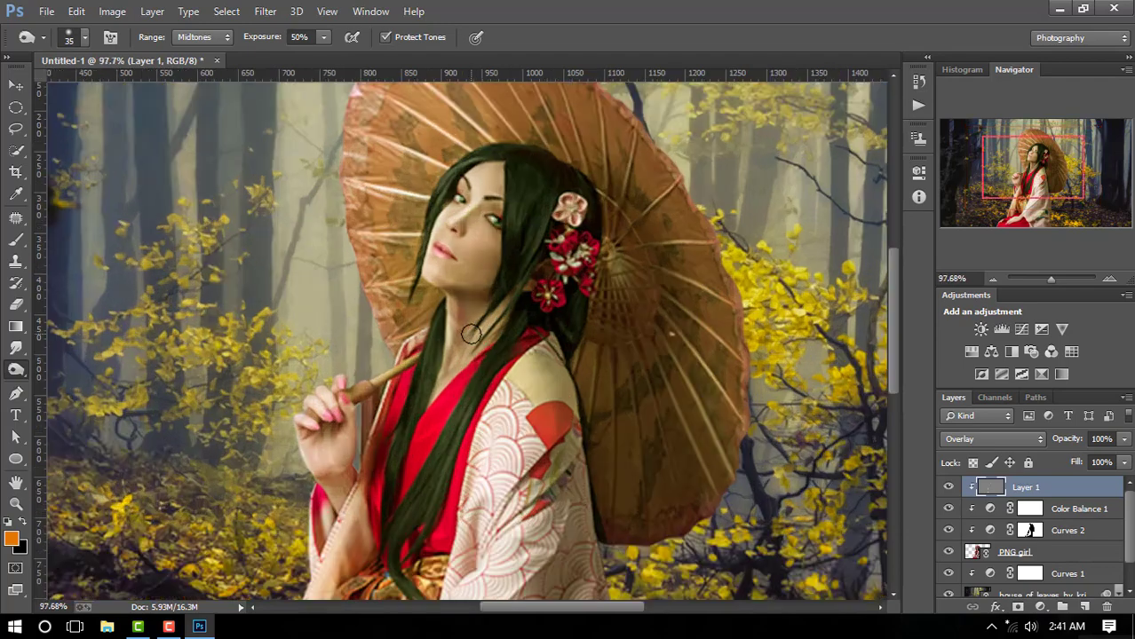
scroll(471, 334, up, 2)
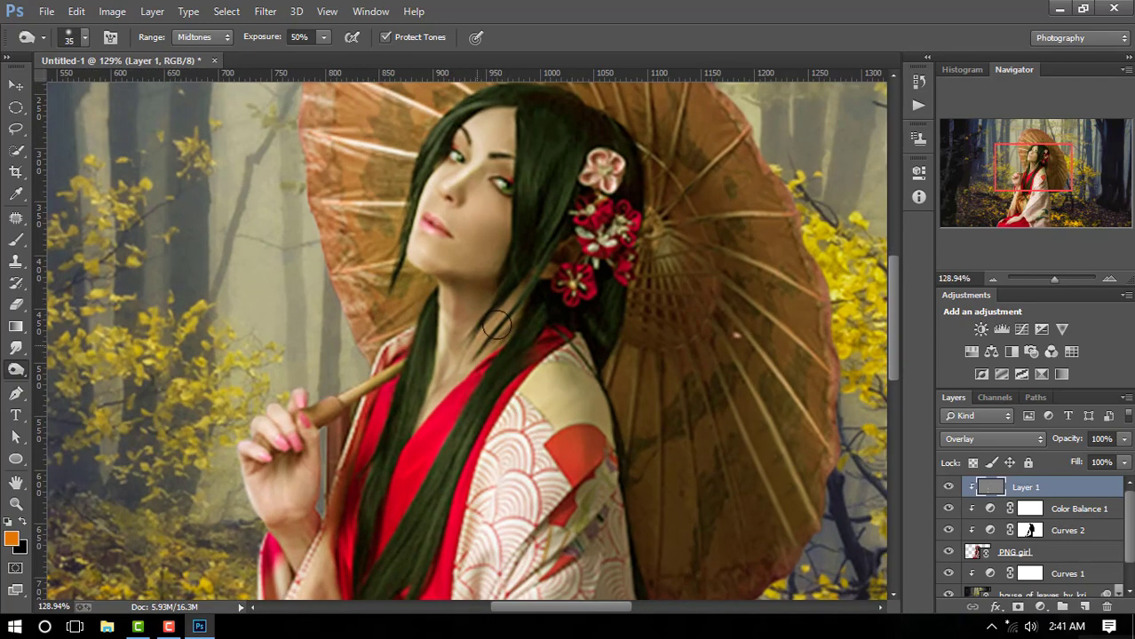
drag(490, 410, 454, 336)
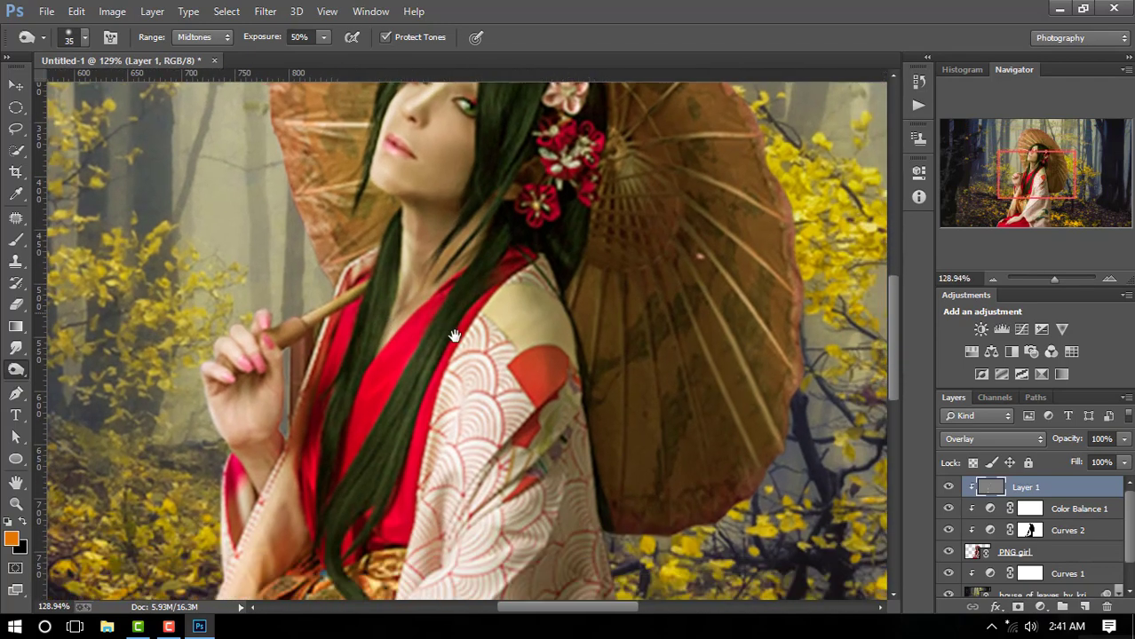
drag(608, 474, 576, 282)
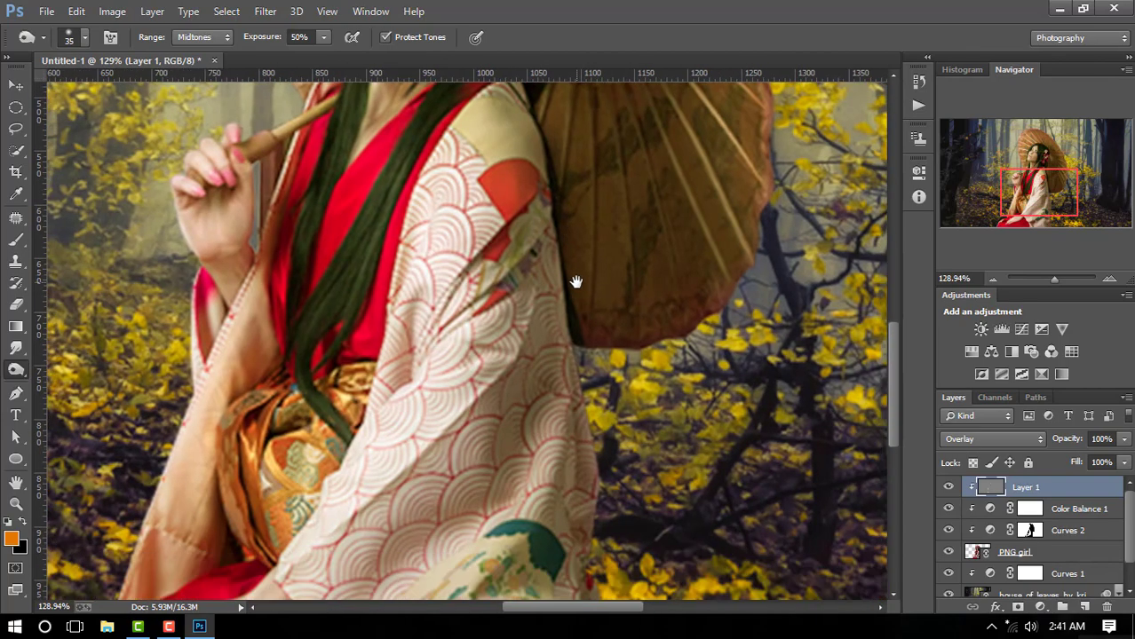
drag(593, 479, 582, 388)
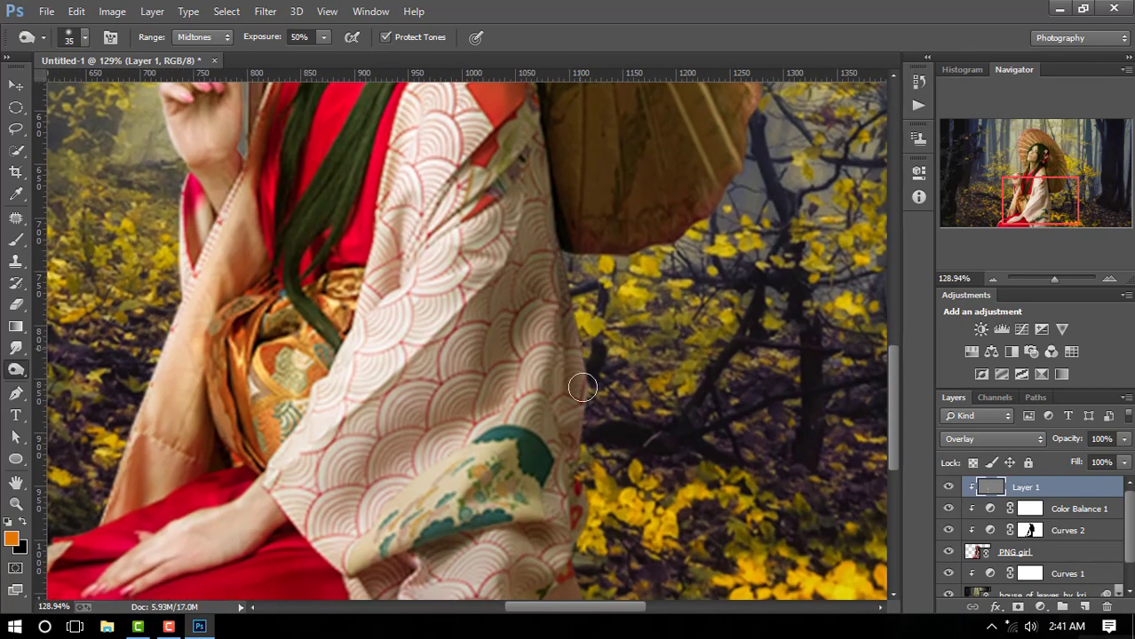
scroll(582, 388, down, 5)
scroll(568, 395, up, 3)
mouse_move(548, 322)
mouse_down()
mouse_move(548, 407)
mouse_move(423, 468)
mouse_up()
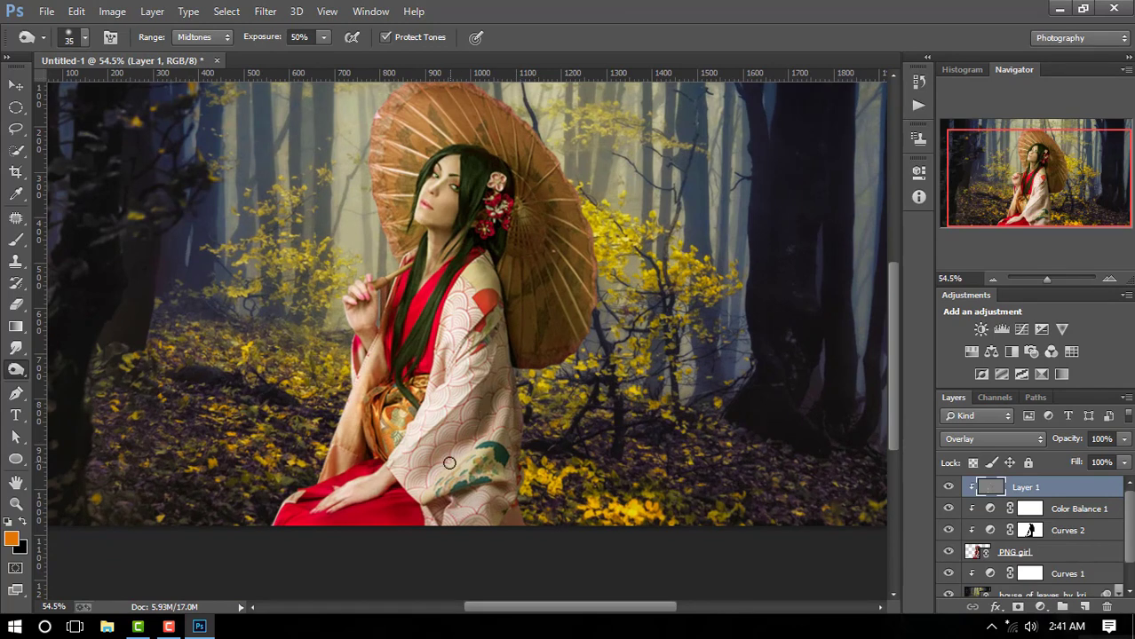
scroll(423, 468, down, 2)
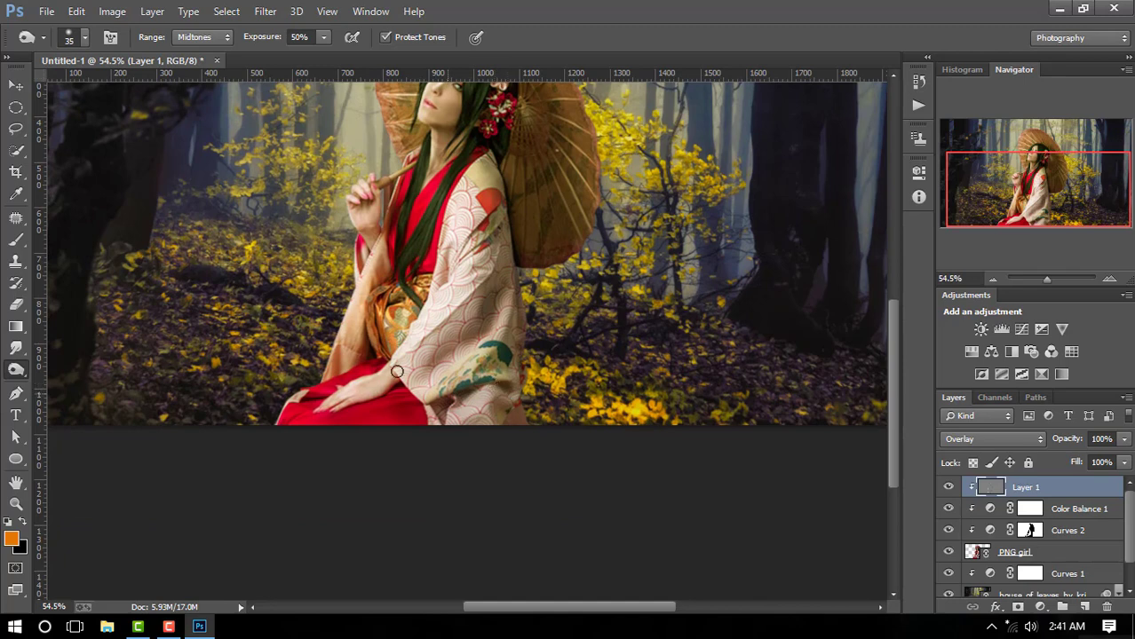
Burn along the kimono's left sleeve, the hair and neck, and the sleeve edges
drag(382, 256, 324, 431)
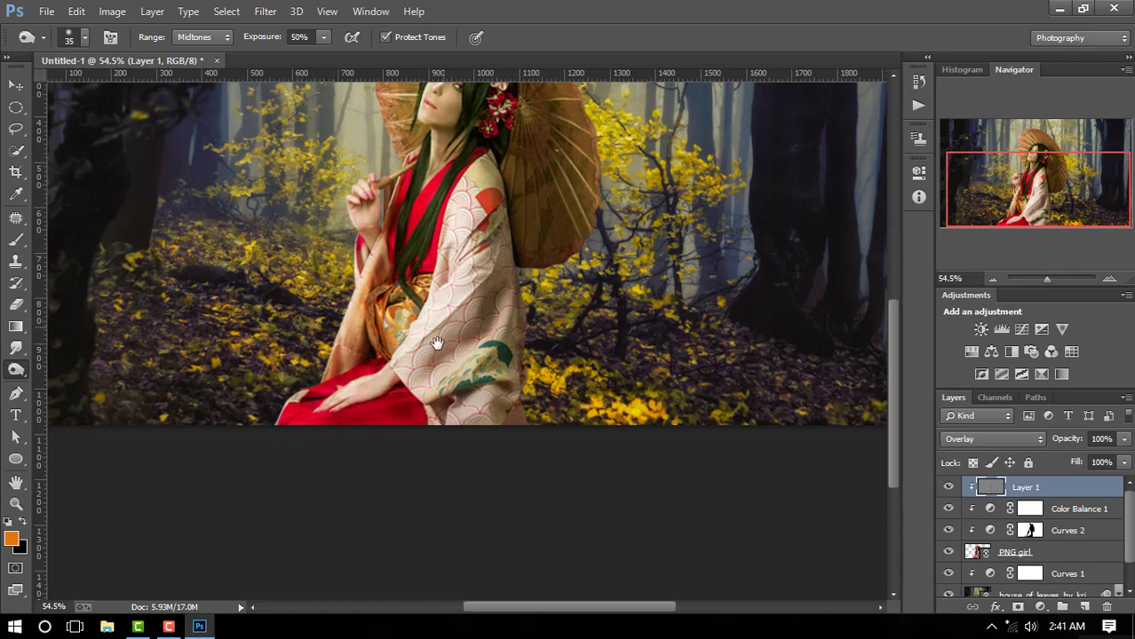
drag(438, 342, 425, 383)
scroll(426, 383, up, 3)
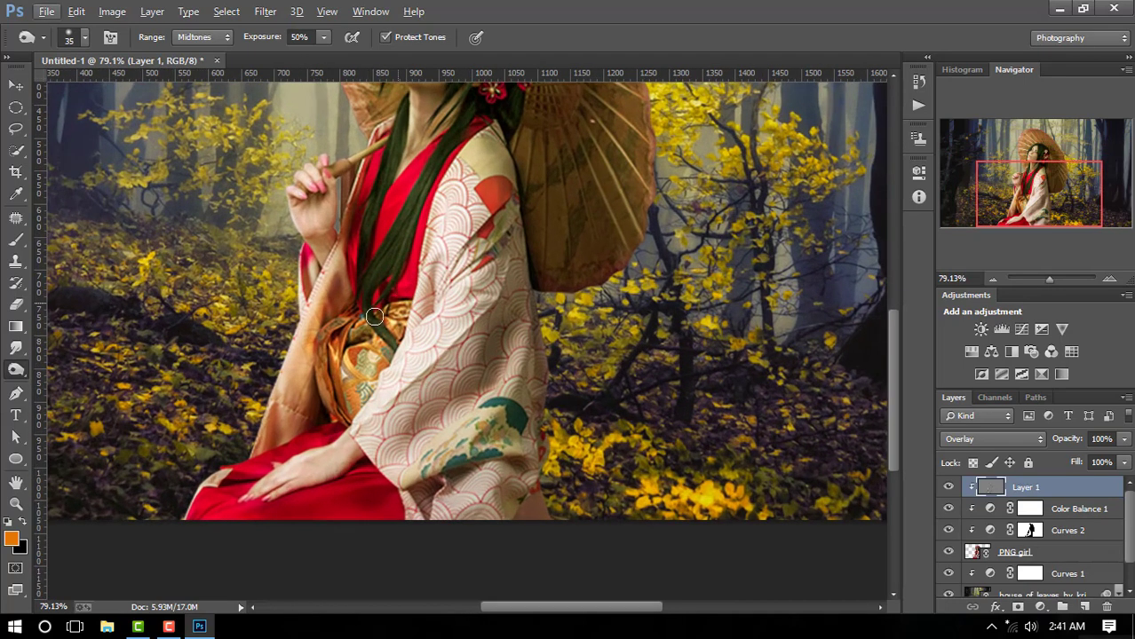
mouse_move(420, 229)
mouse_down()
mouse_move(418, 171)
mouse_move(353, 412)
mouse_move(355, 352)
mouse_up()
drag(494, 249, 471, 235)
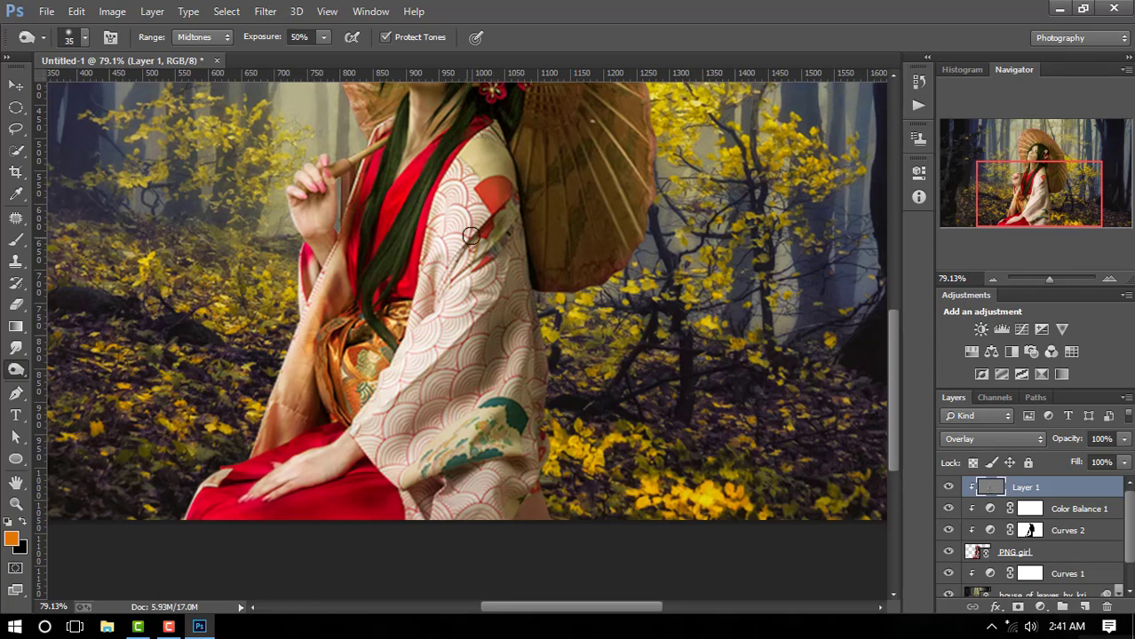
drag(478, 275, 468, 286)
scroll(468, 293, down, 3)
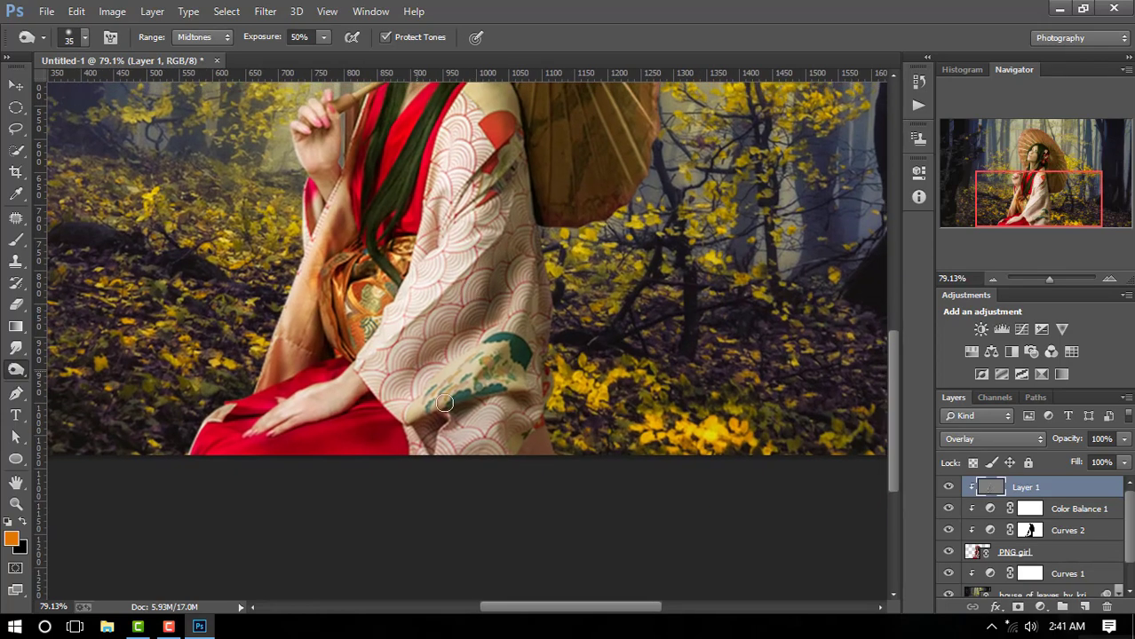
drag(478, 421, 542, 420)
scroll(551, 364, down, 3)
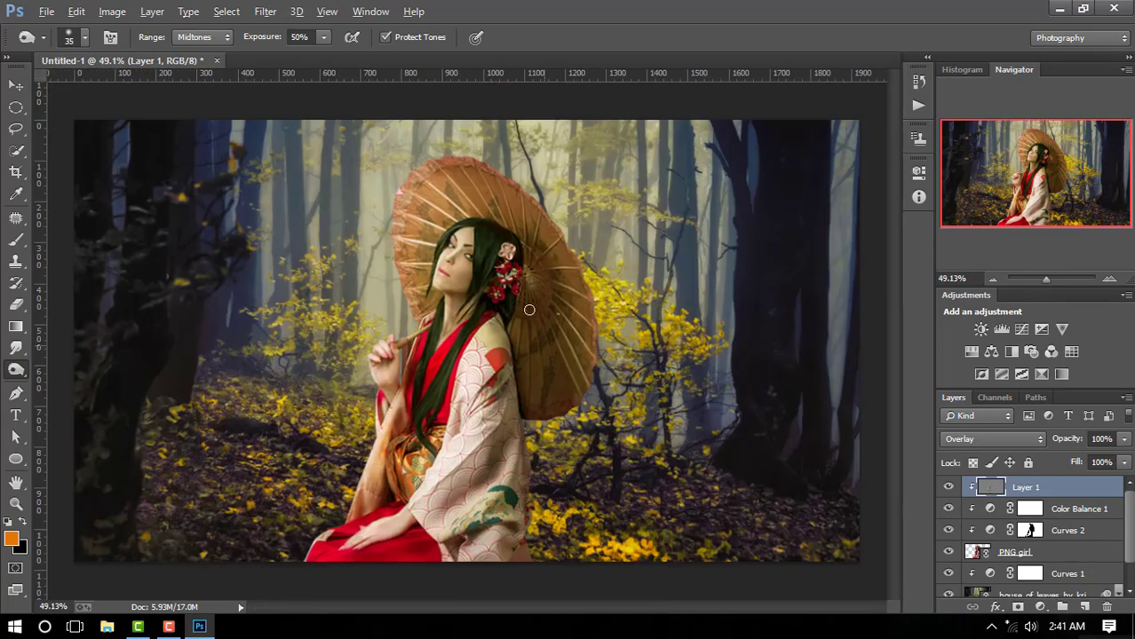
scroll(455, 327, up, 2)
scroll(455, 327, up, 2)
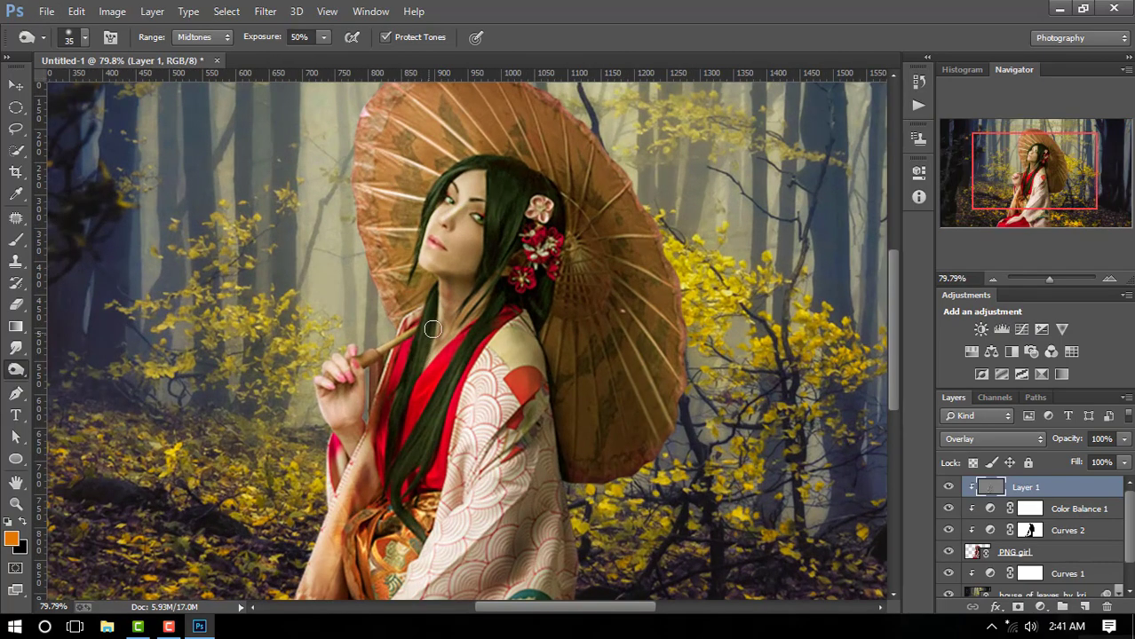
scroll(437, 322, up, 3)
scroll(435, 326, up, 2)
scroll(435, 326, up, 4)
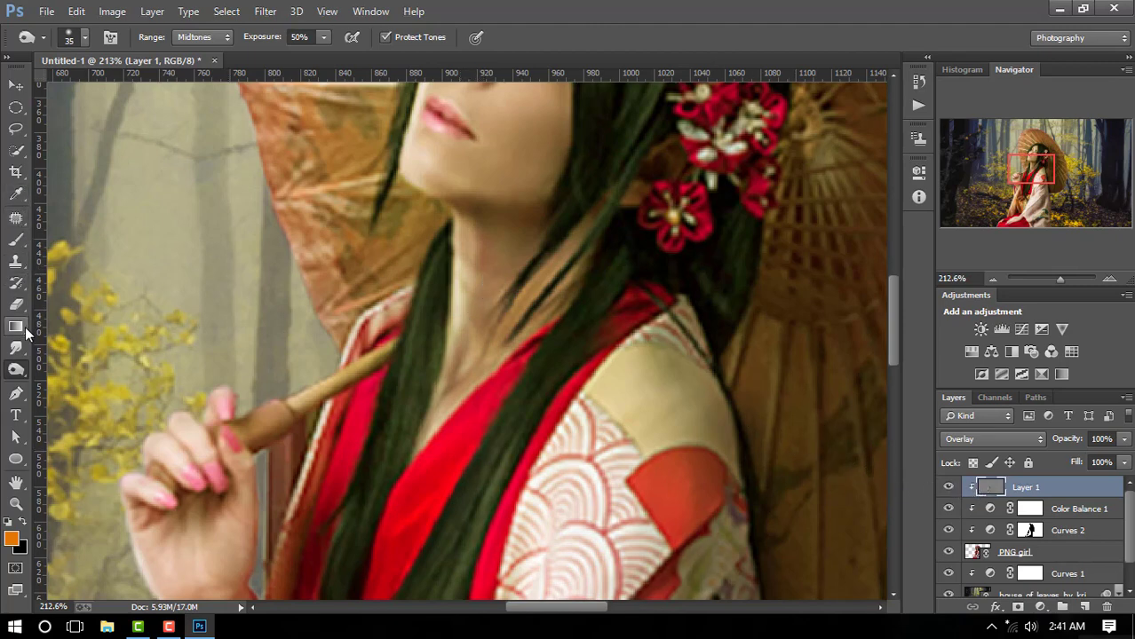
Erase the overlay shading on the hair strand by the neck with a ~30 px eraser, then zoom out
click(16, 305)
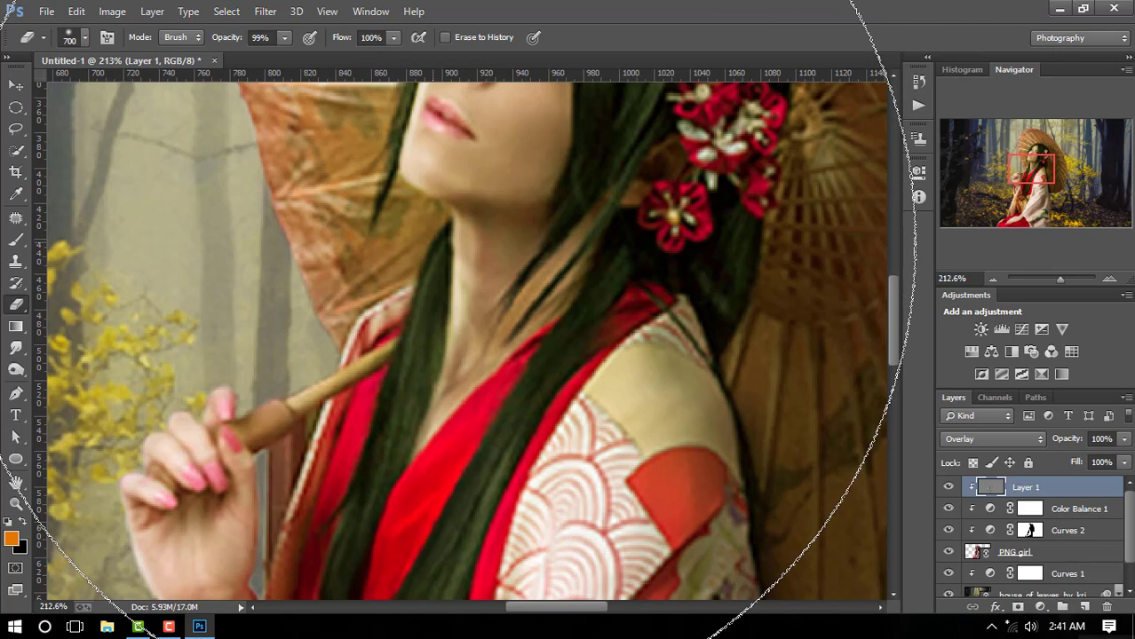
key(bracketleft)
key(bracketleft)
key(bracketleft)
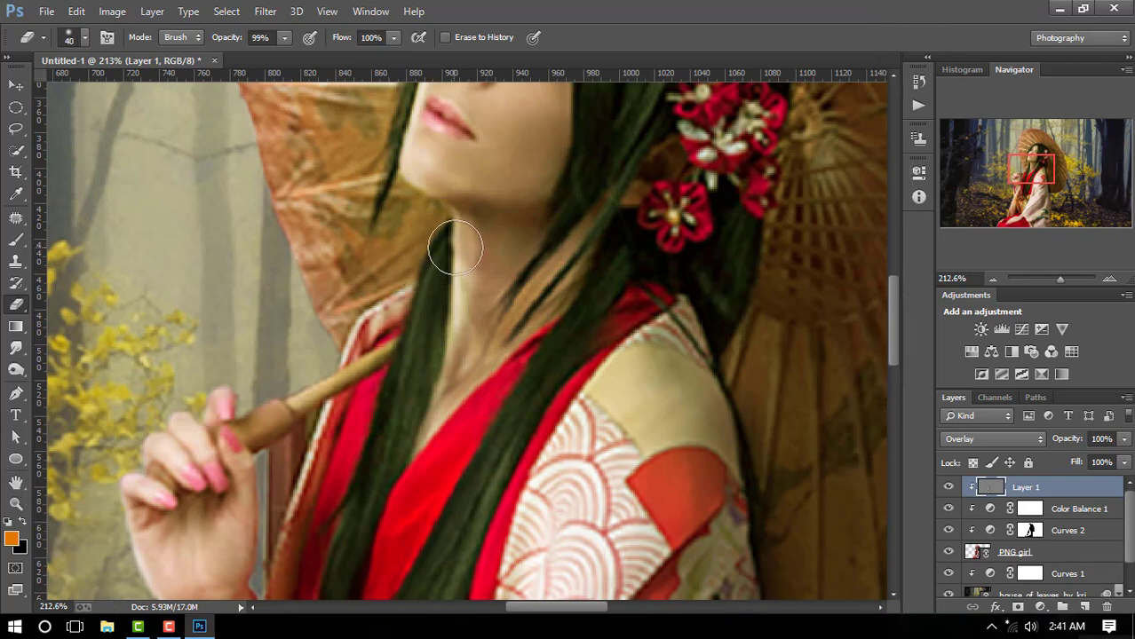
mouse_move(469, 232)
mouse_down()
mouse_move(445, 329)
mouse_move(445, 245)
mouse_move(457, 231)
mouse_move(443, 223)
mouse_move(459, 296)
mouse_move(436, 355)
mouse_move(431, 320)
mouse_up()
scroll(443, 258, down, 4)
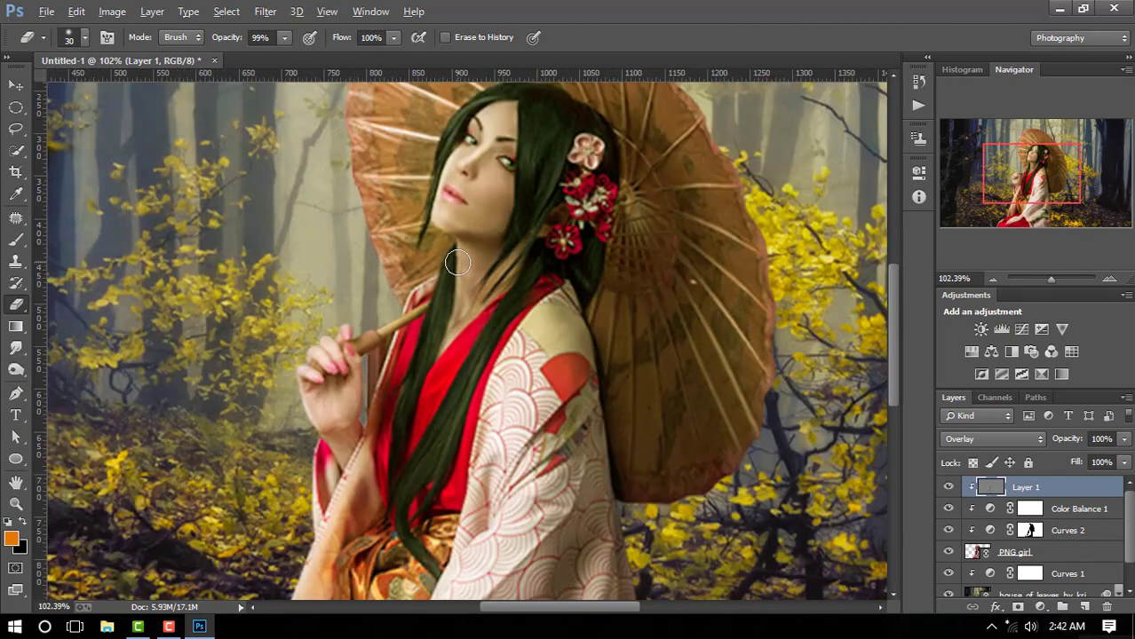
scroll(462, 271, down, 2)
scroll(483, 283, up, 2)
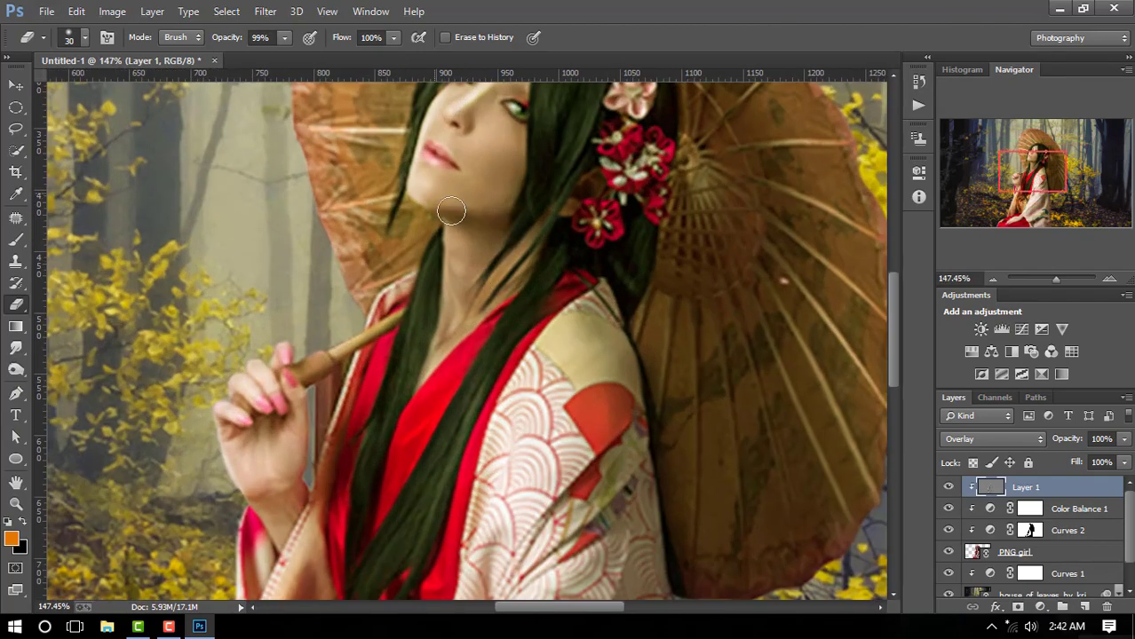
drag(461, 206, 457, 280)
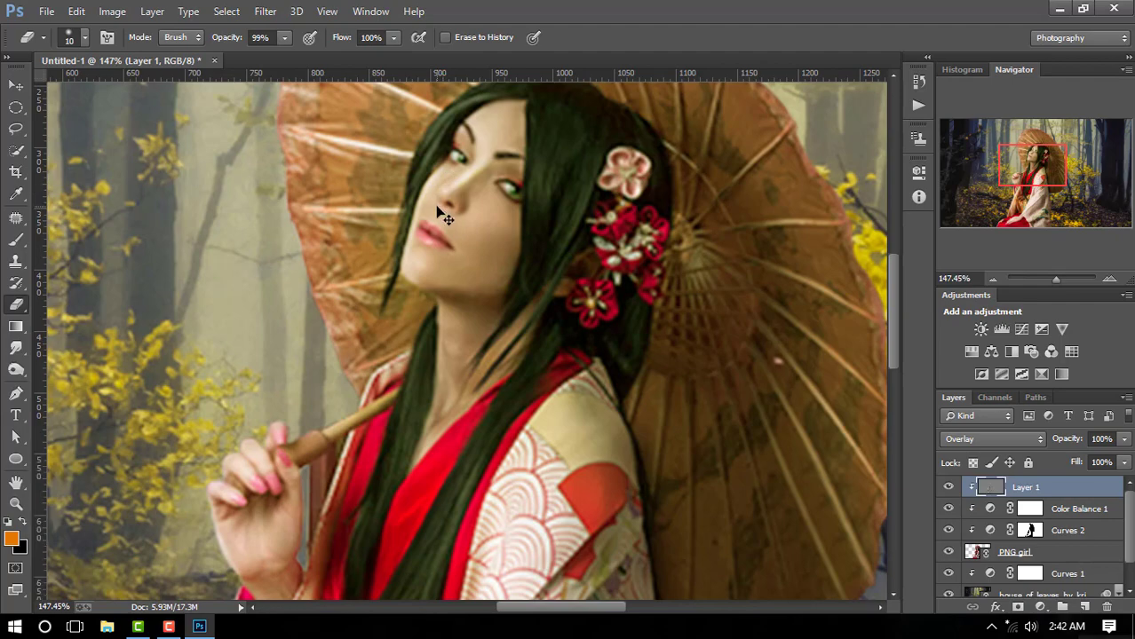
scroll(458, 208, down, 5)
scroll(463, 207, down, 1)
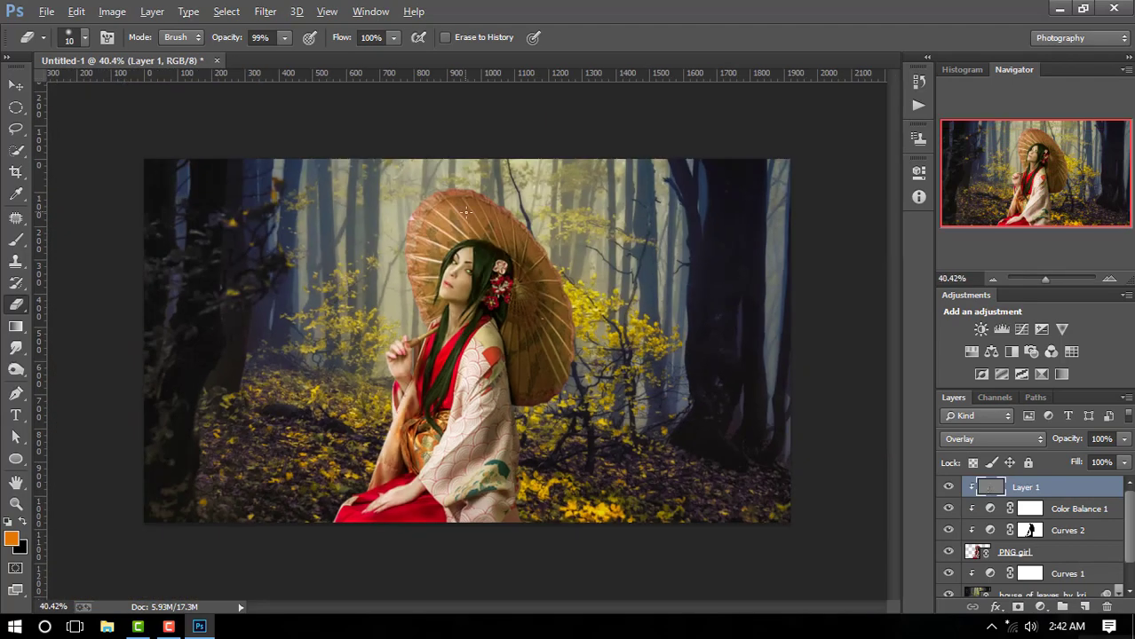
scroll(478, 265, down, 1)
key(alt)
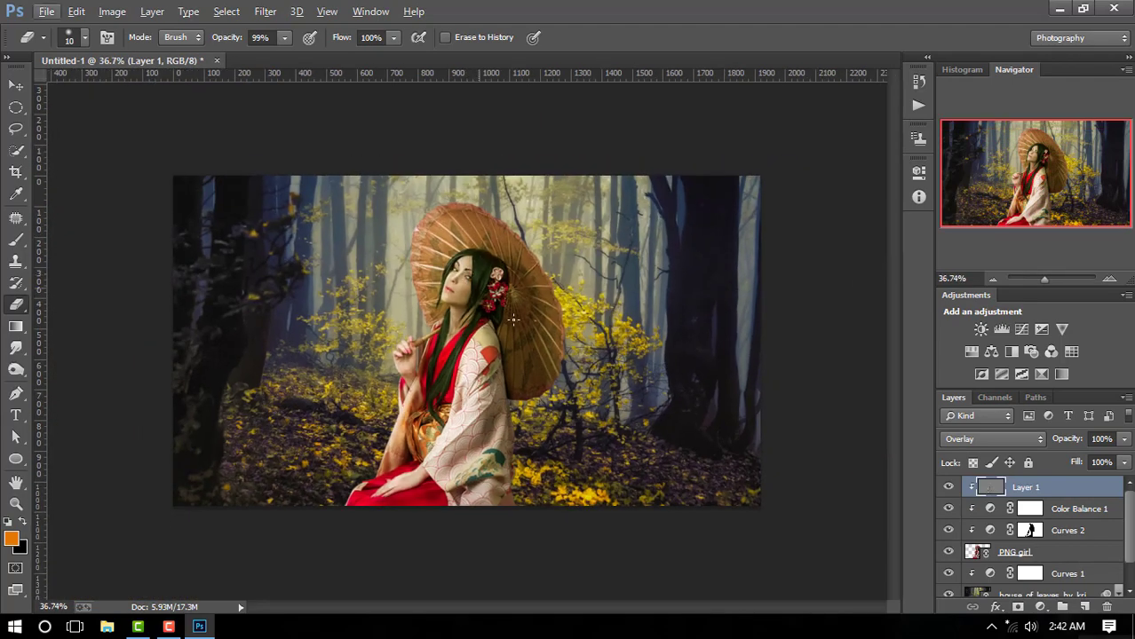
Paint a soft 419 px orange blob left of the girl on a new layer above Curves 1
scroll(1065, 591, down, 1)
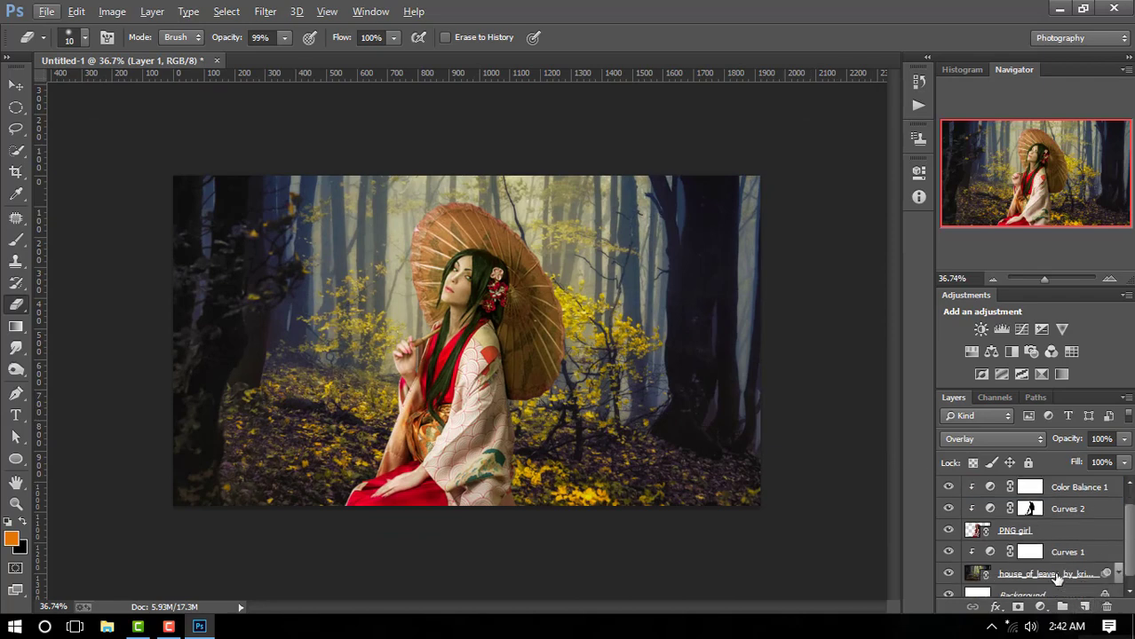
click(1073, 576)
click(1065, 555)
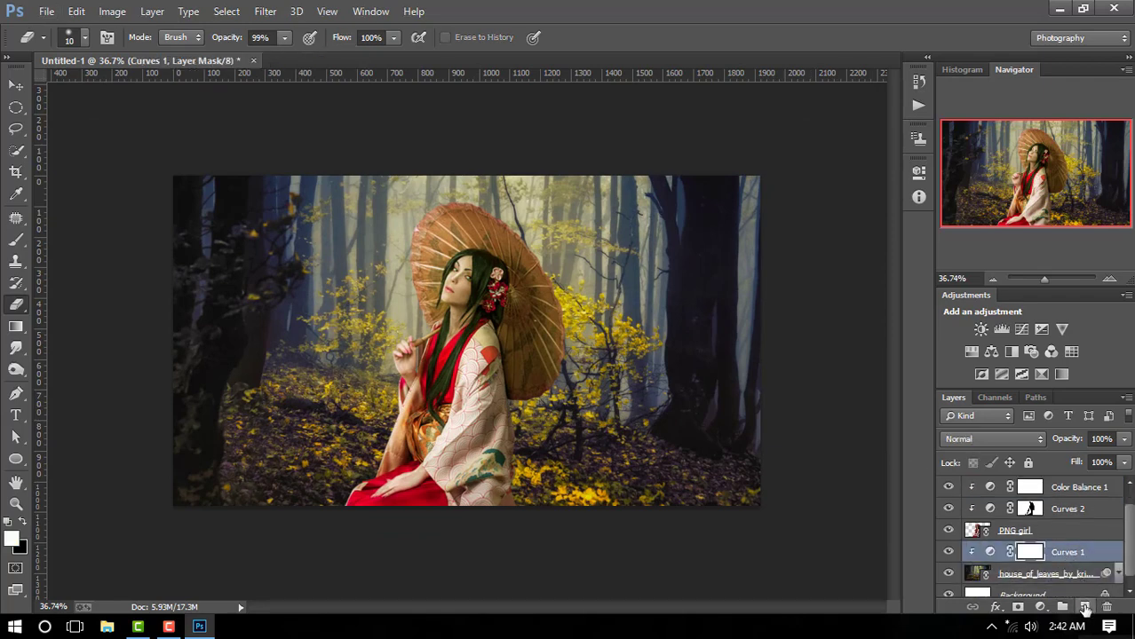
click(1085, 607)
click(15, 239)
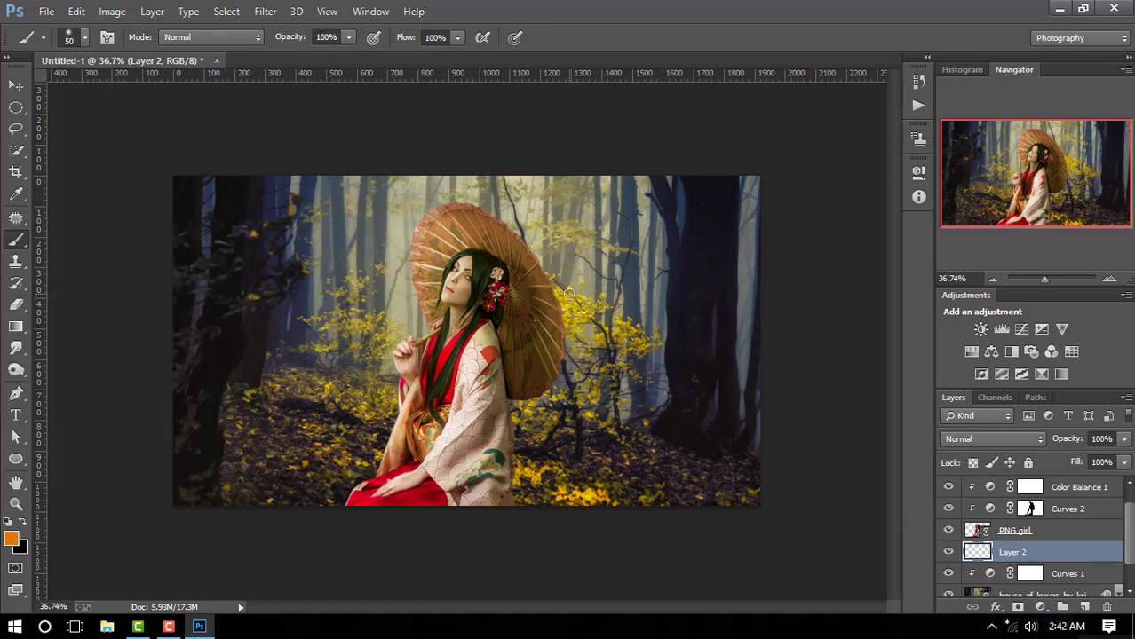
right_click(570, 293)
click(725, 334)
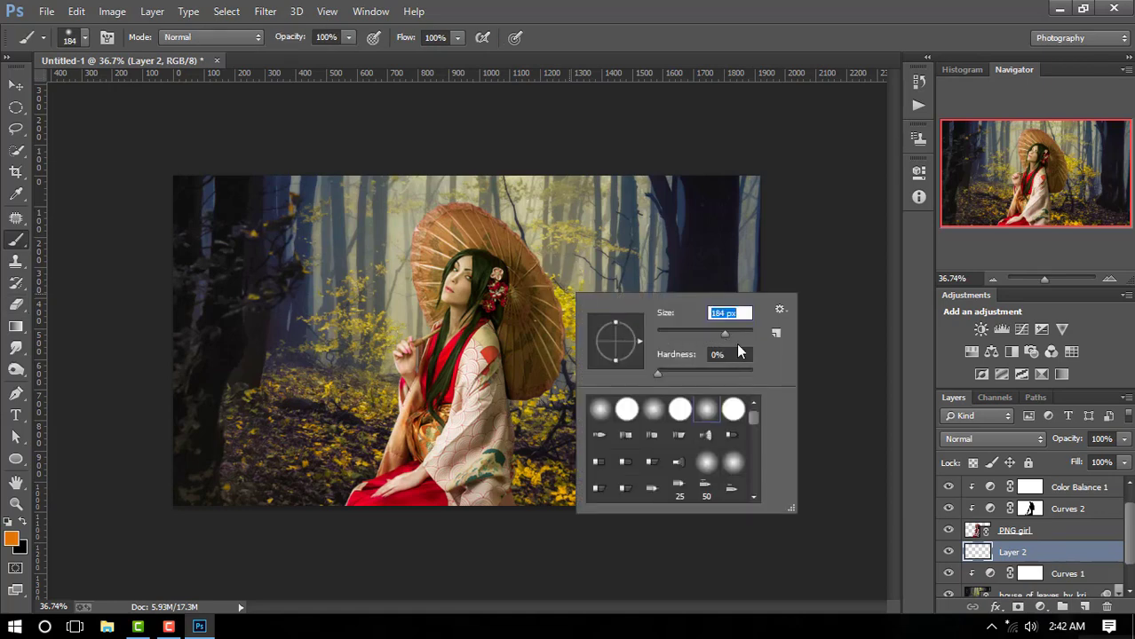
click(740, 334)
key(Return)
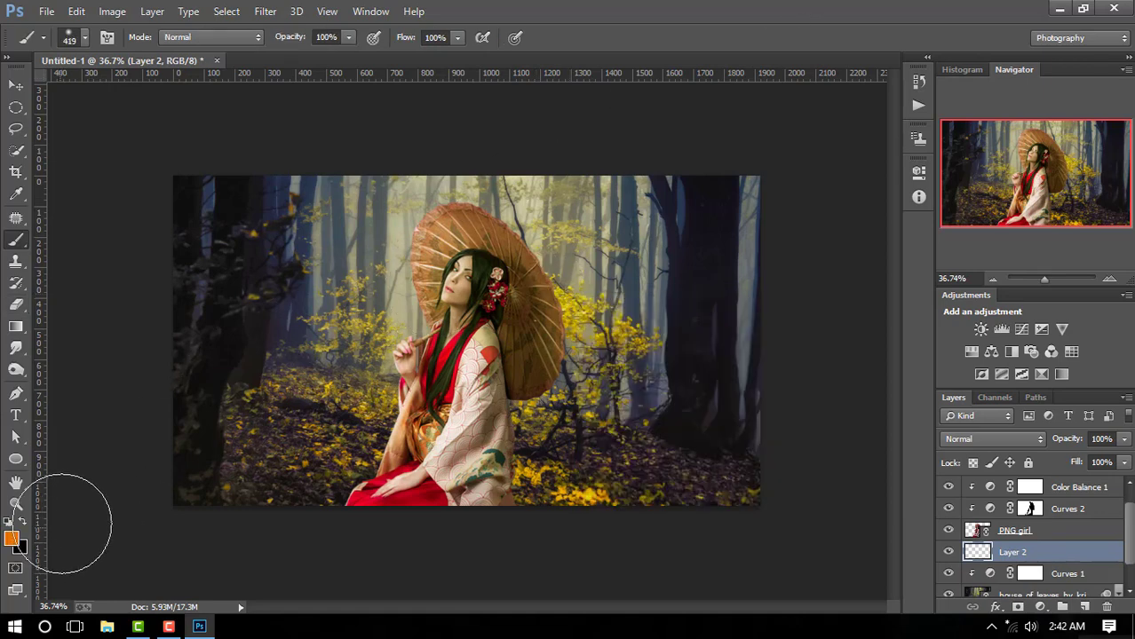
click(345, 302)
click(339, 291)
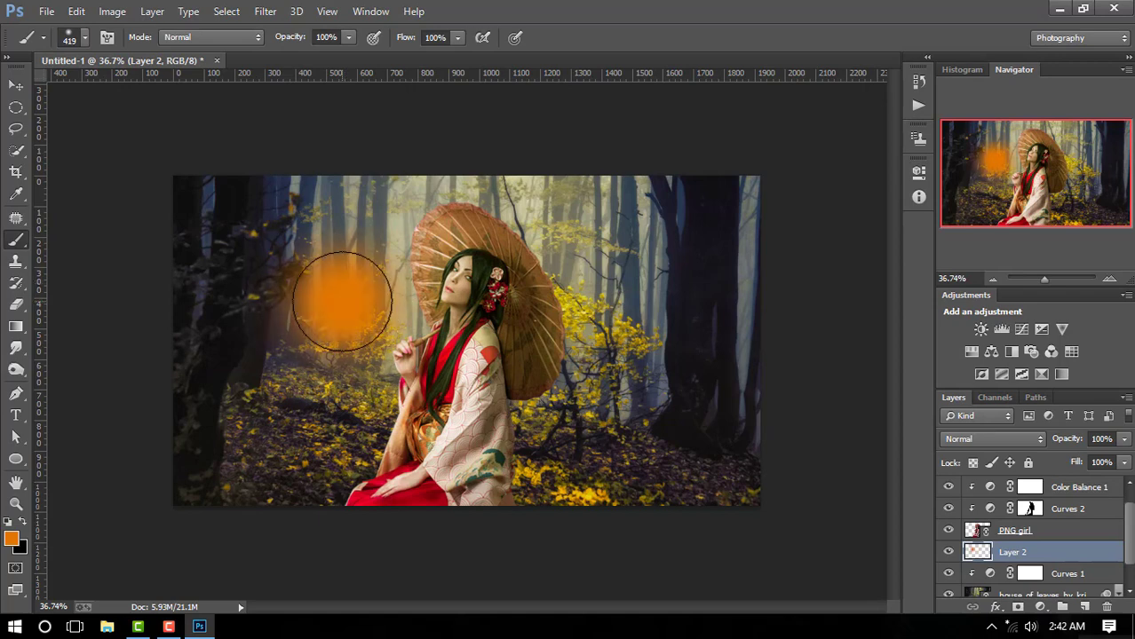
Scale the orange blob to about 219% and move it behind the girl
key(ctrl+t)
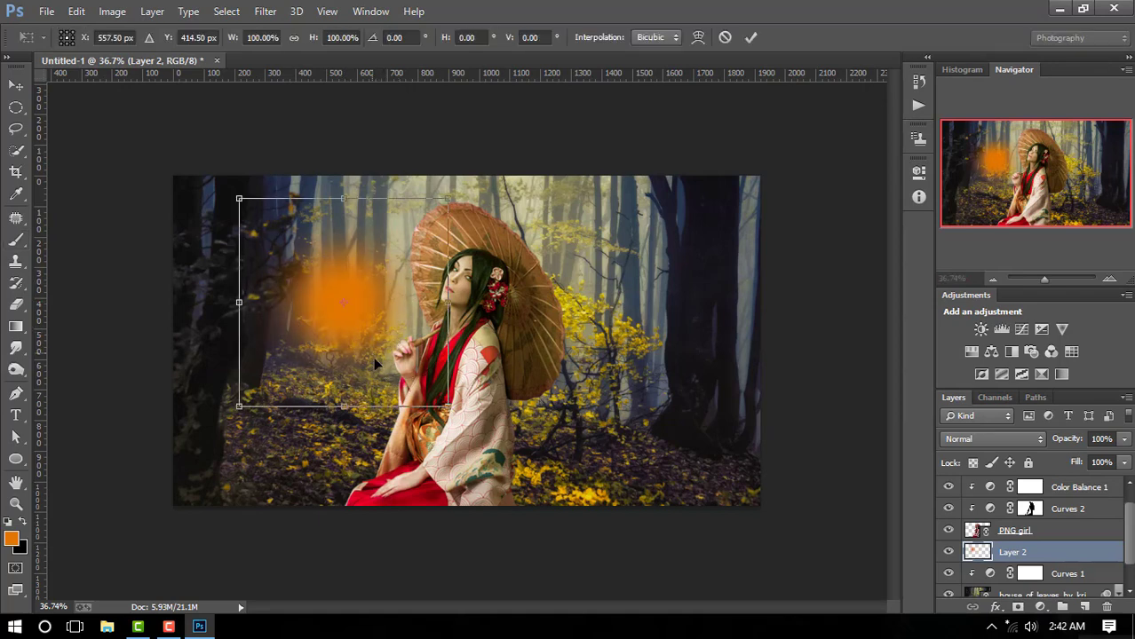
drag(462, 424, 575, 527)
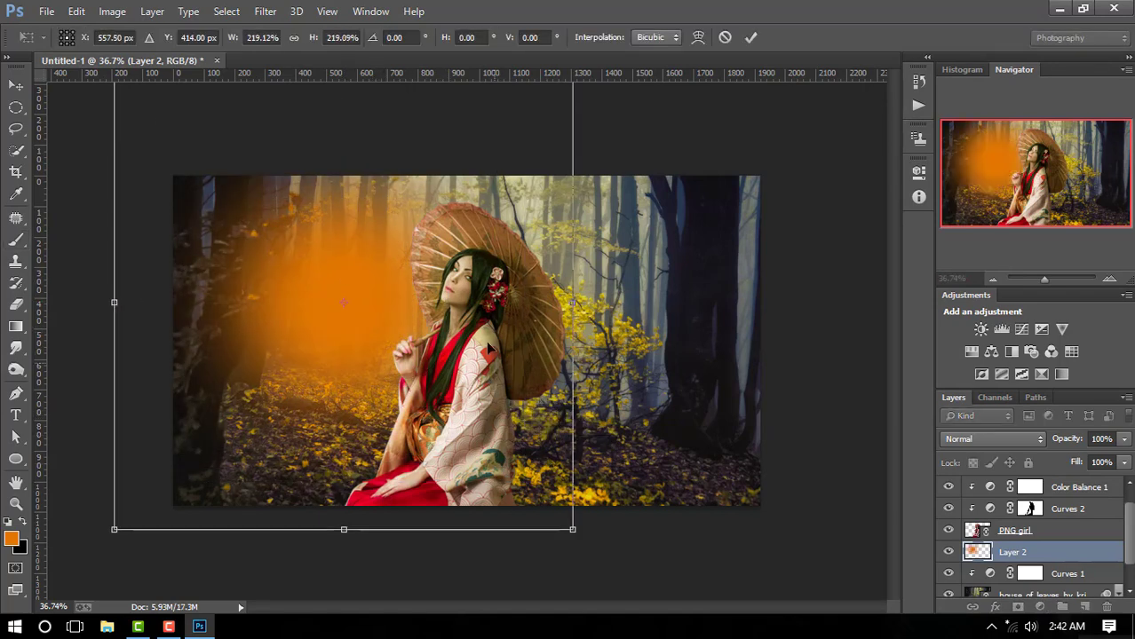
drag(491, 344, 564, 329)
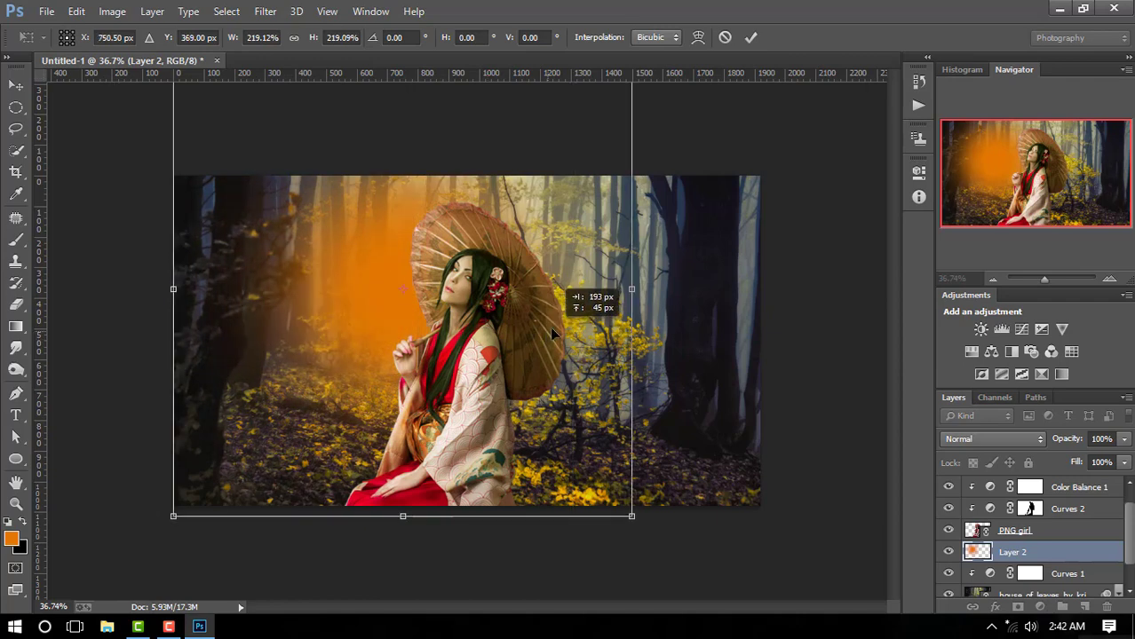
click(751, 37)
Apply a Gaussian Blur of about 89 px to the orange glow
click(266, 11)
mouse_move(273, 212)
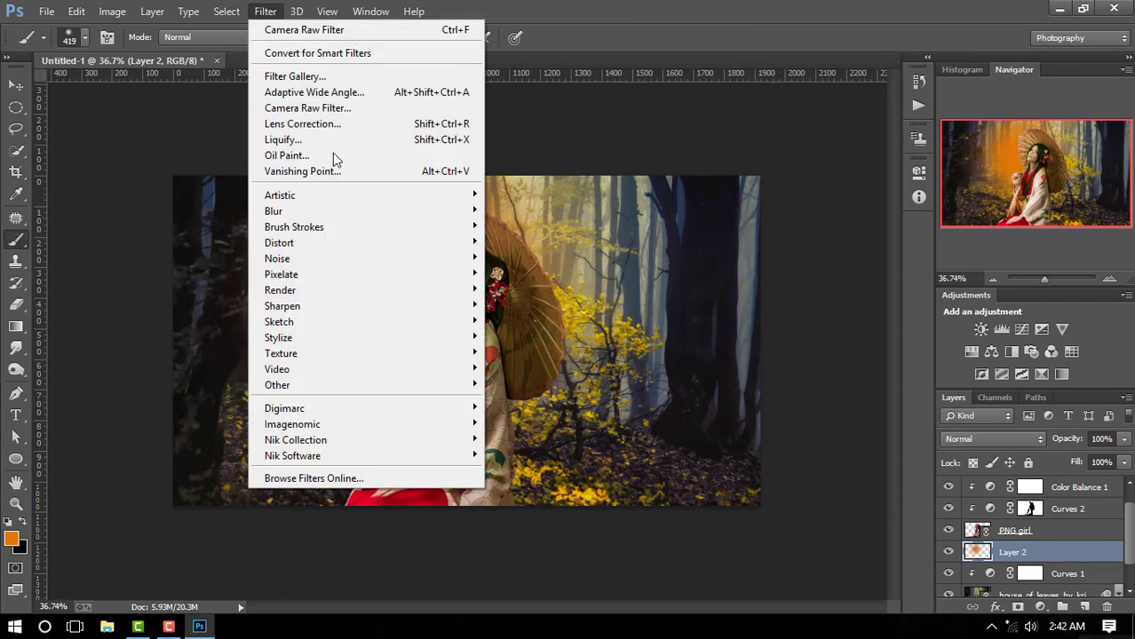
click(551, 328)
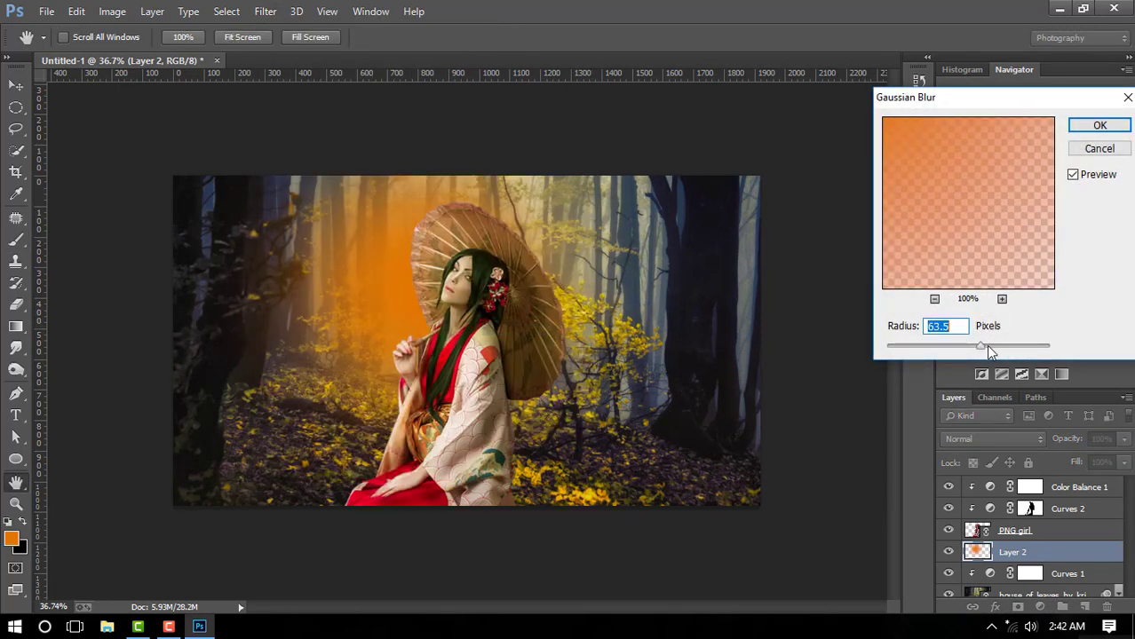
drag(986, 346, 994, 345)
click(1094, 130)
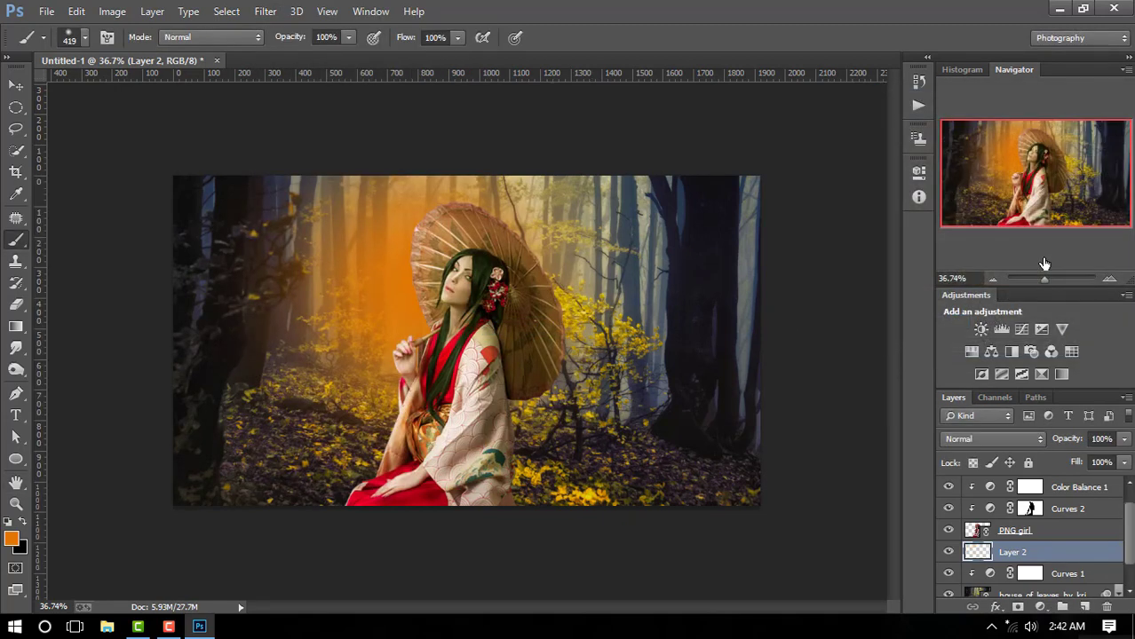
Blend the glow layer in Screen mode and add an empty Layer 3 above it
click(1006, 439)
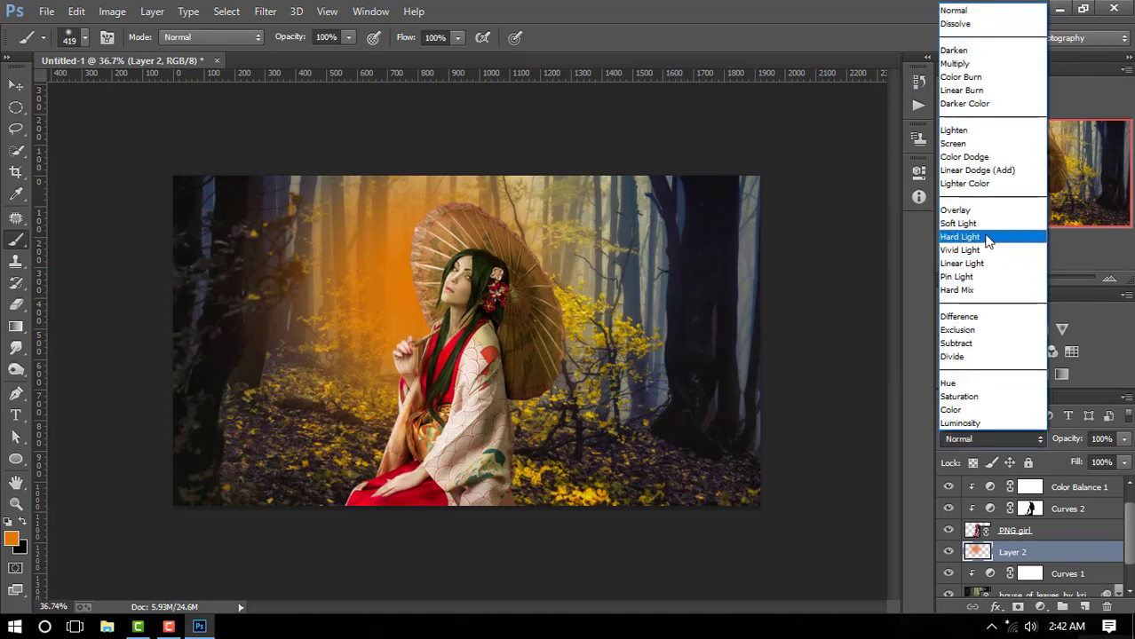
click(983, 229)
click(990, 440)
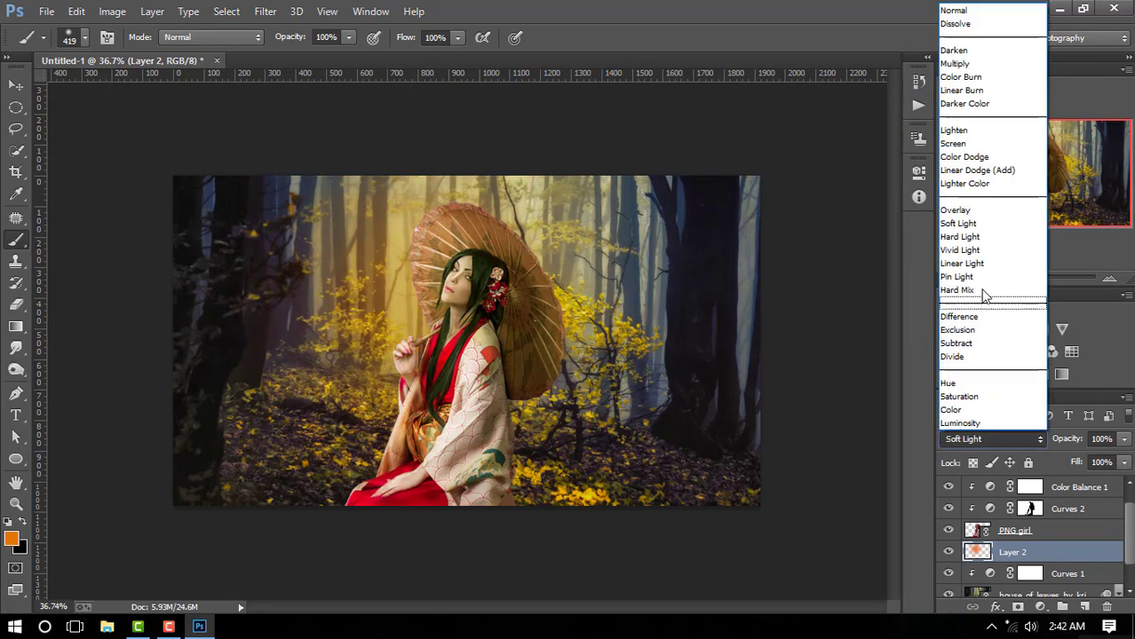
click(986, 169)
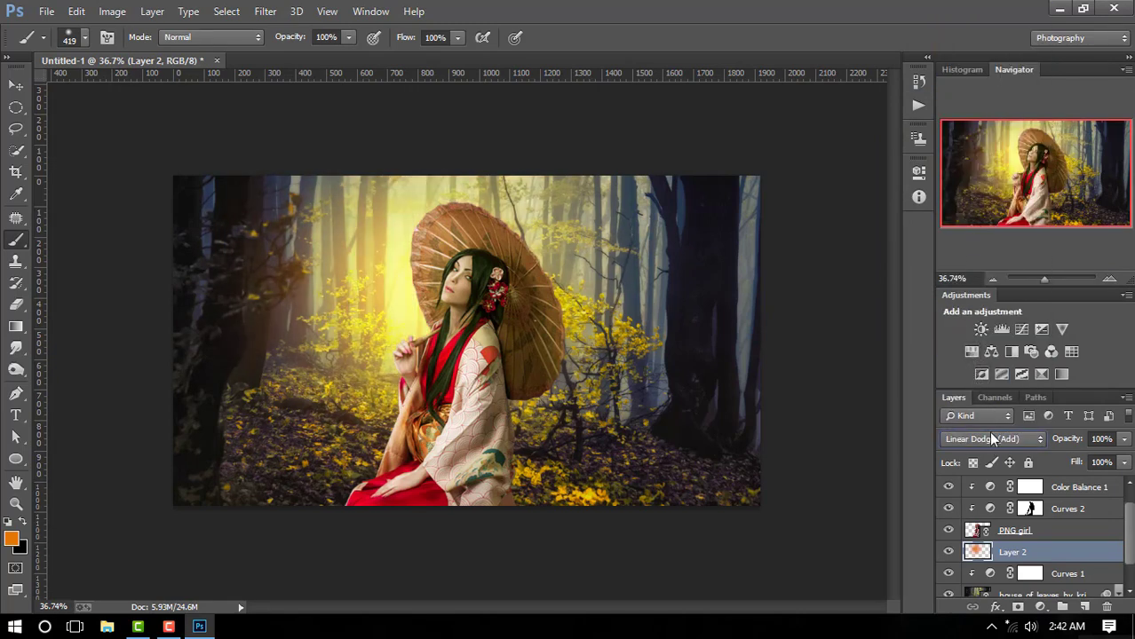
scroll(989, 431, up, 1)
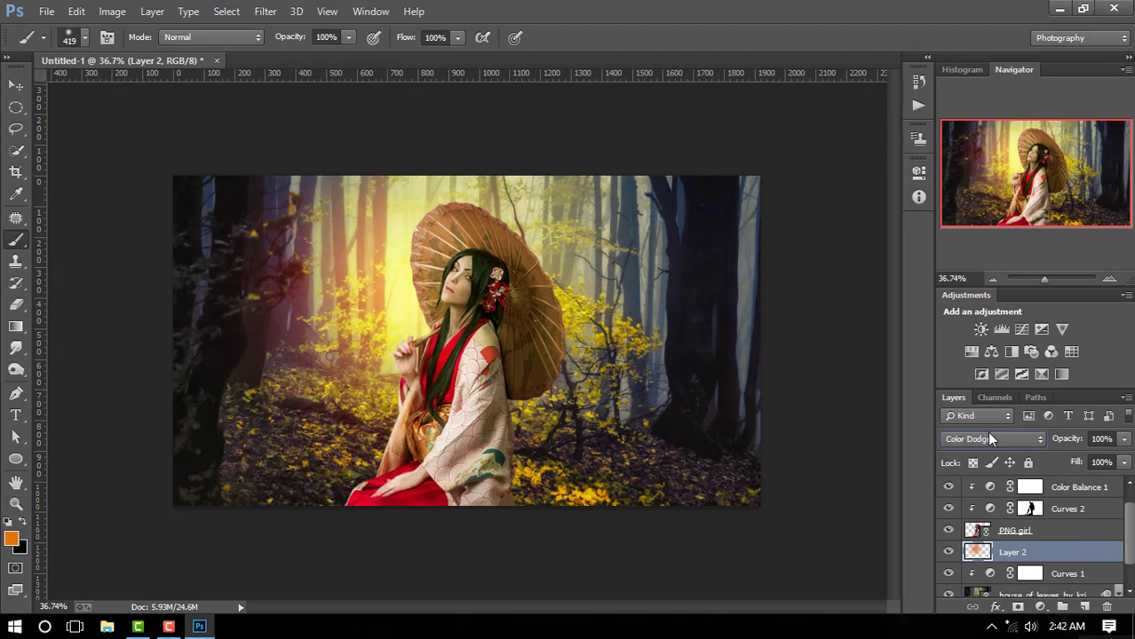
scroll(980, 434, up, 1)
scroll(982, 437, up, 1)
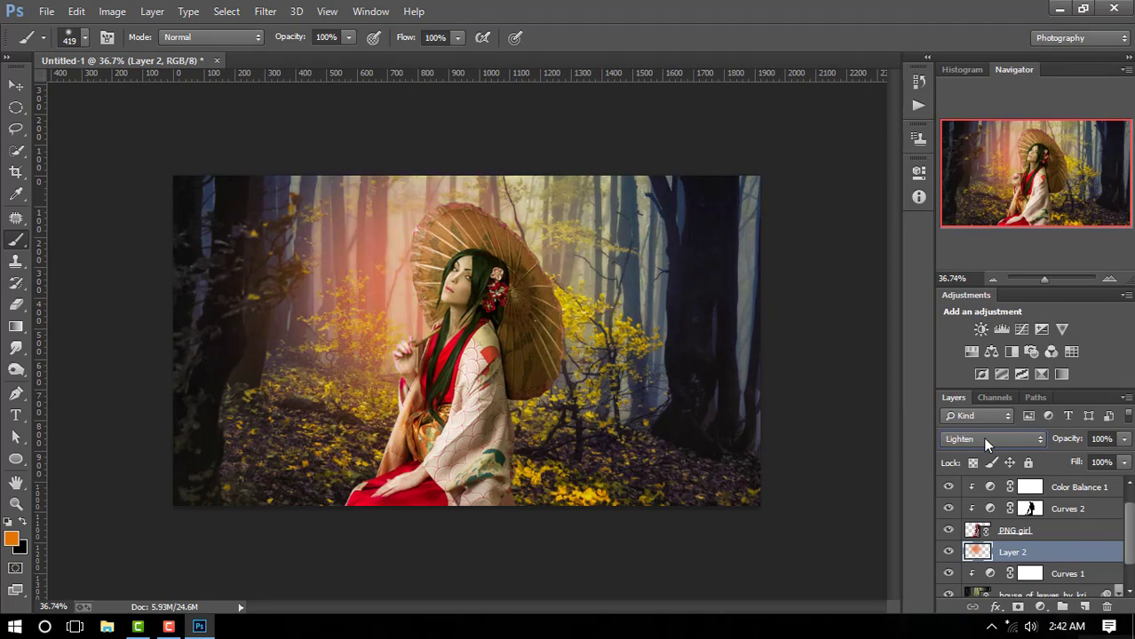
scroll(982, 437, down, 2)
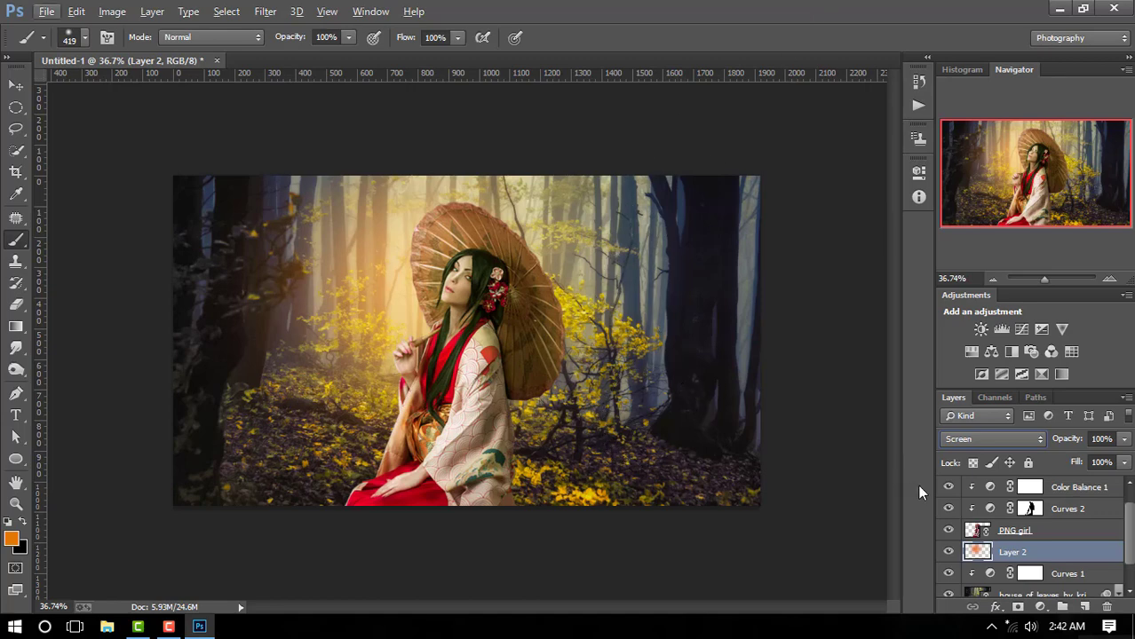
scroll(1094, 531, up, 1)
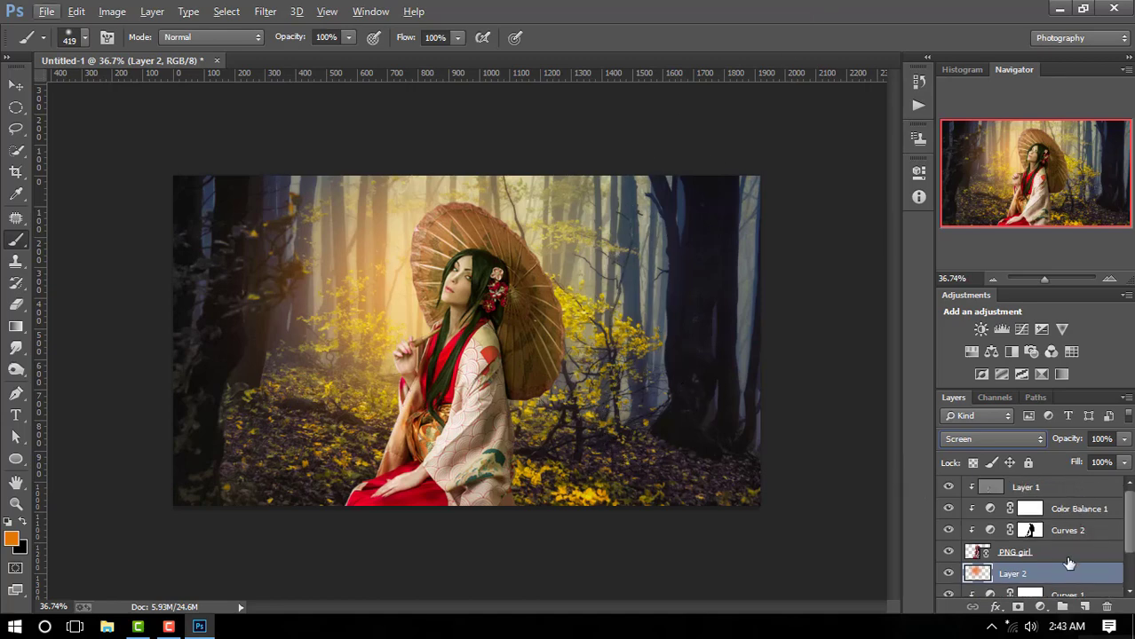
click(1084, 607)
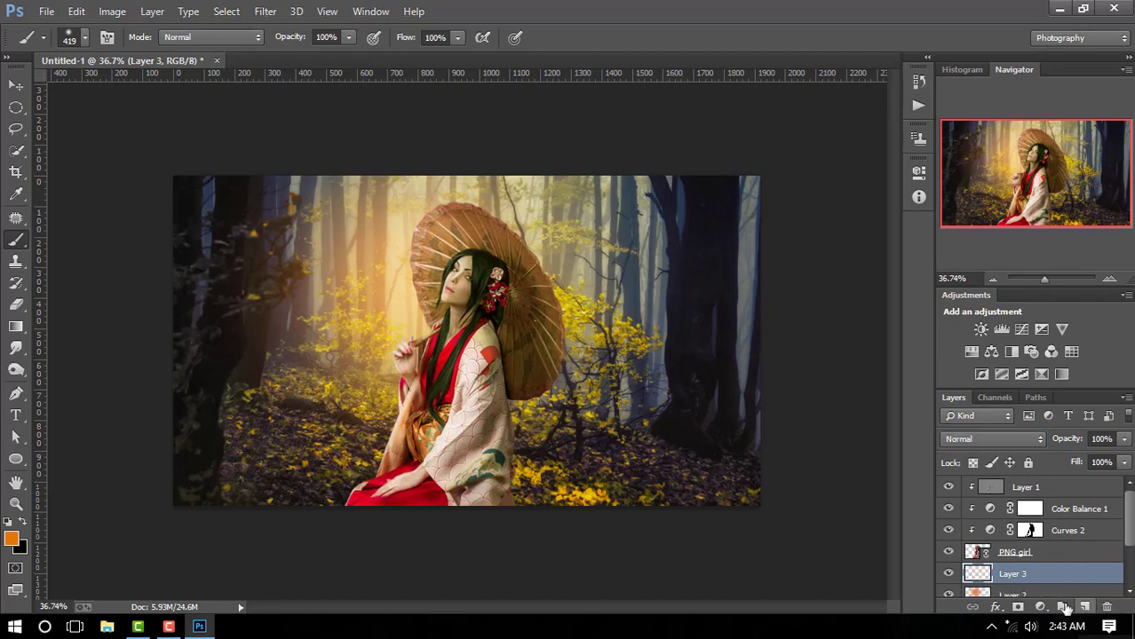
Set the foreground colour to the warm orange d39b40
click(12, 538)
click(329, 342)
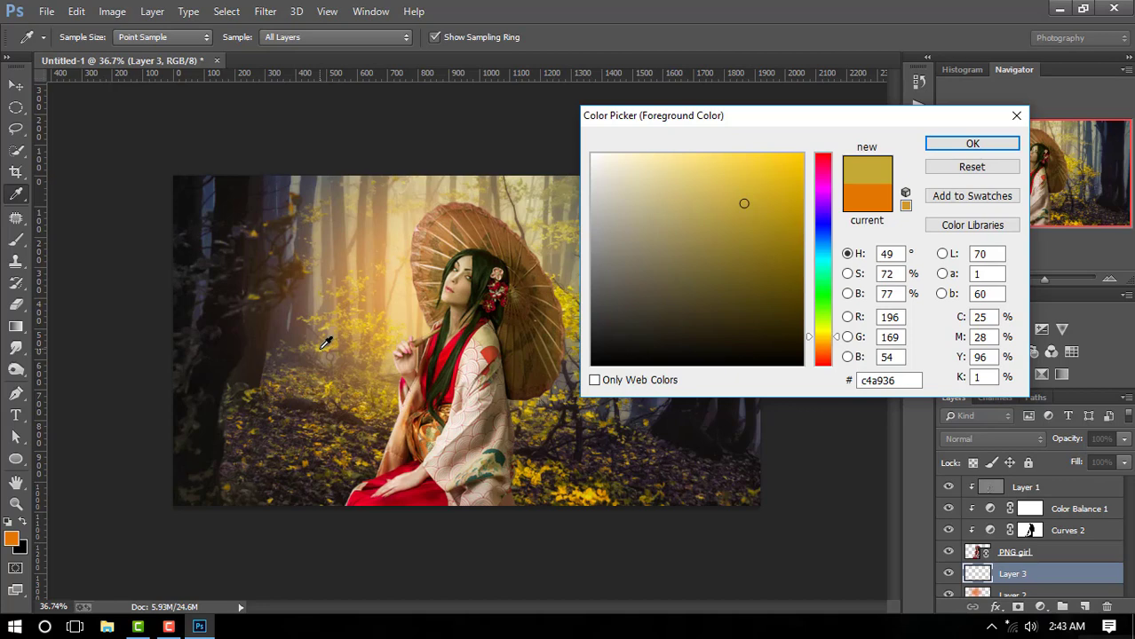
click(395, 412)
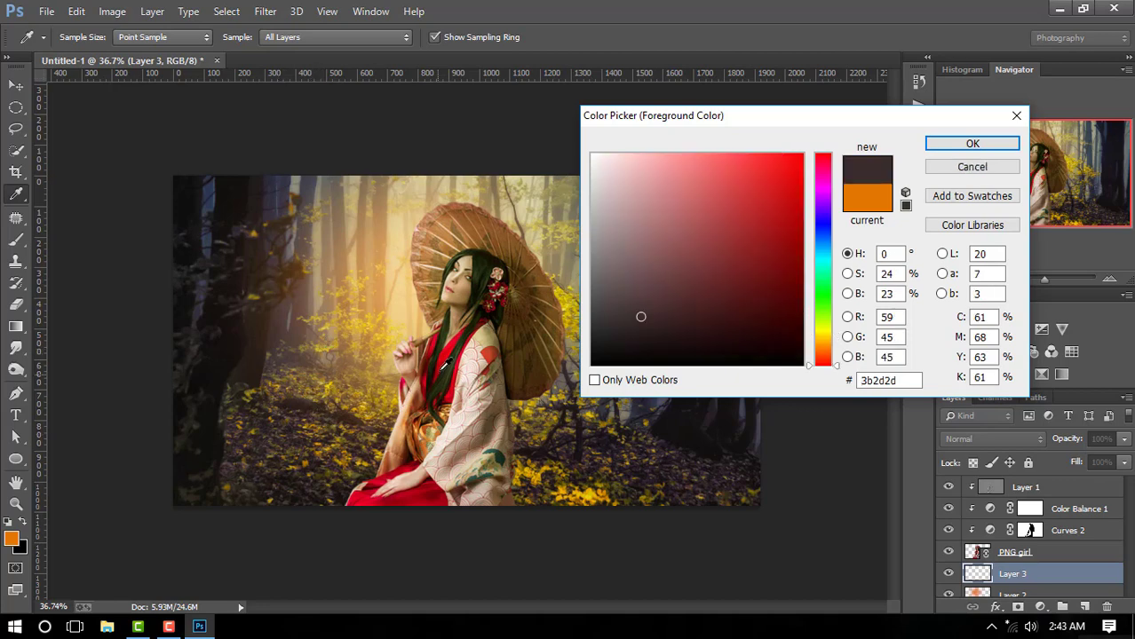
click(443, 363)
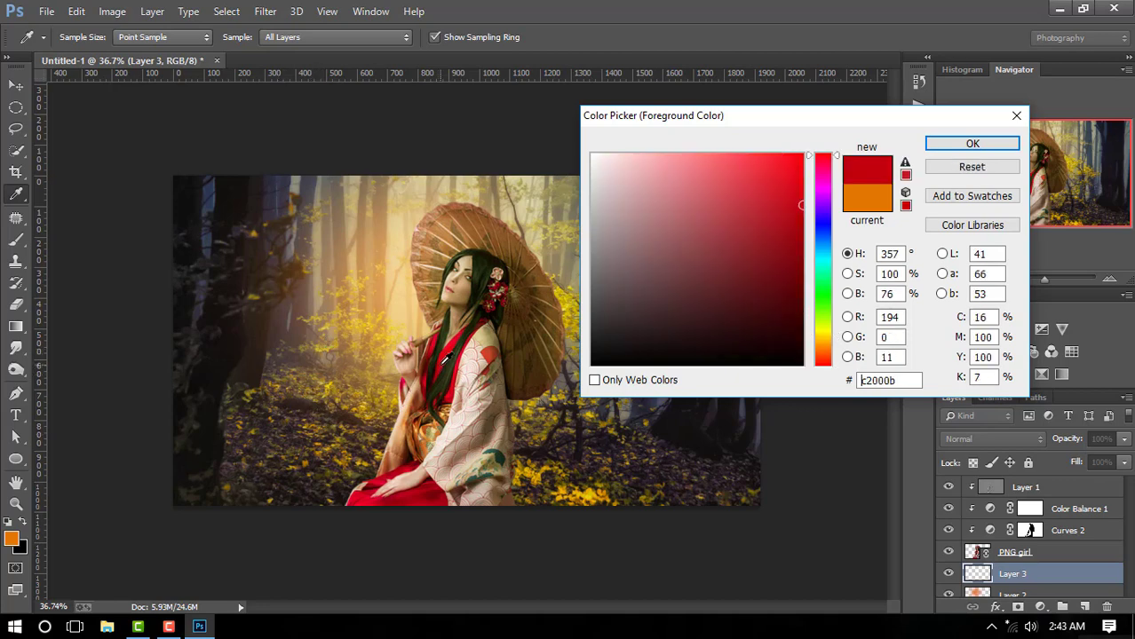
click(502, 288)
click(508, 286)
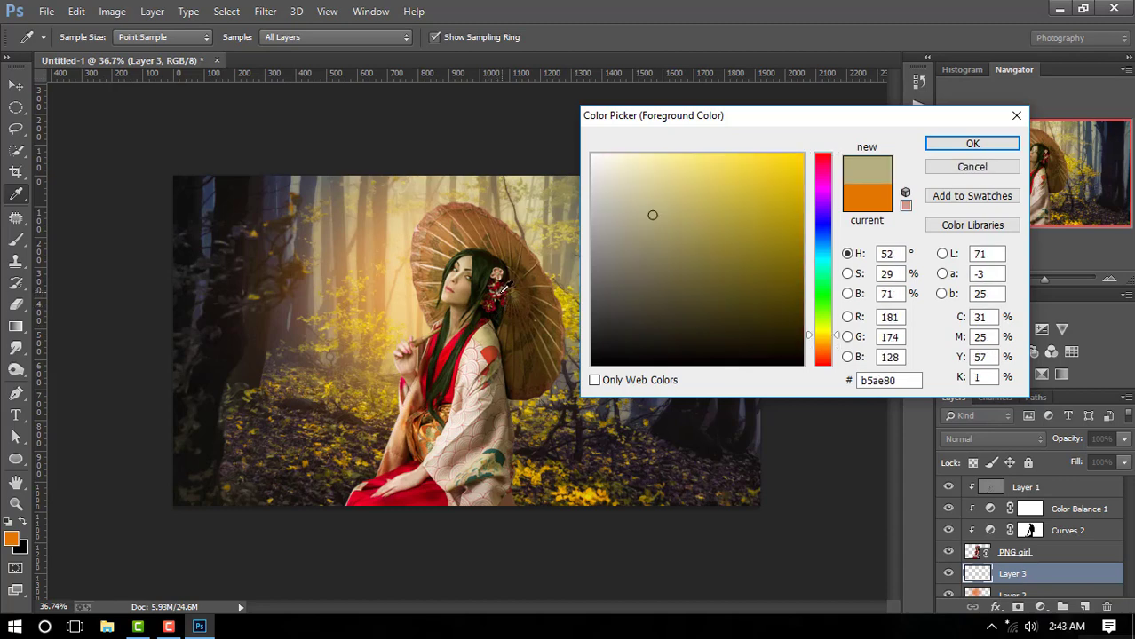
click(472, 294)
click(739, 190)
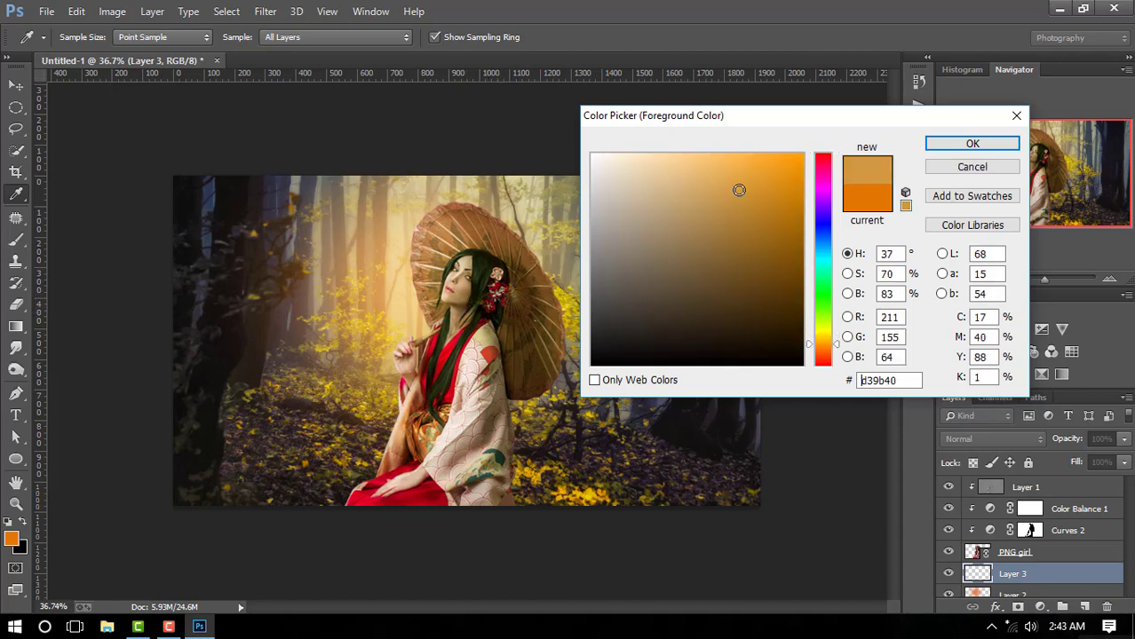
click(993, 144)
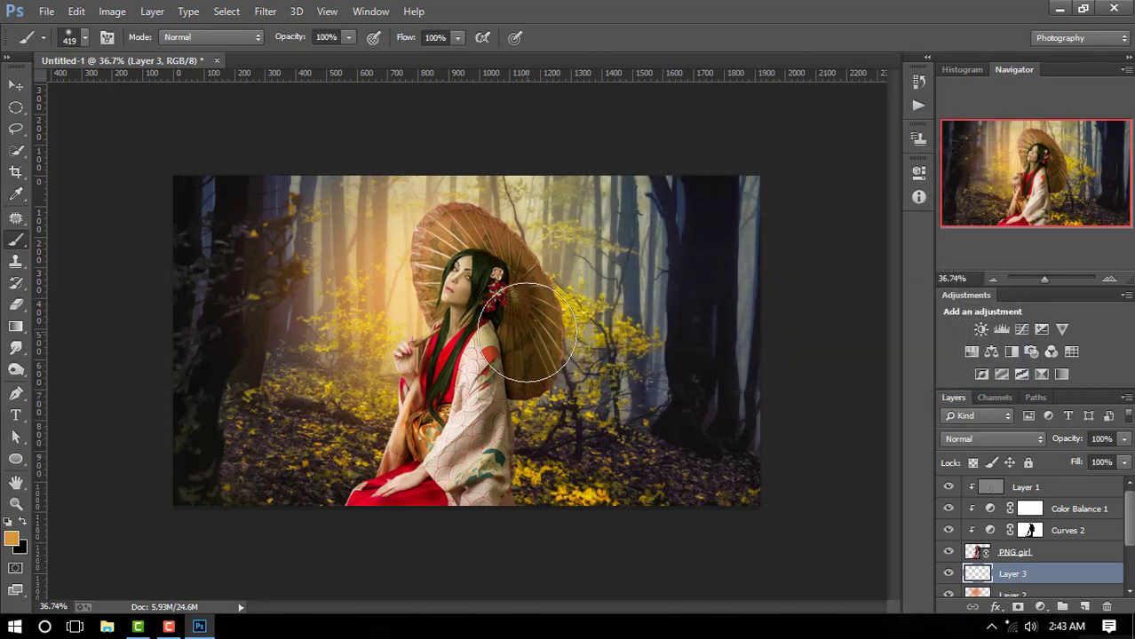
Use an 800 px brush at 27% opacity with lower flow, and set Layer 3 to Screen
key(bracketright)
drag(291, 38, 278, 40)
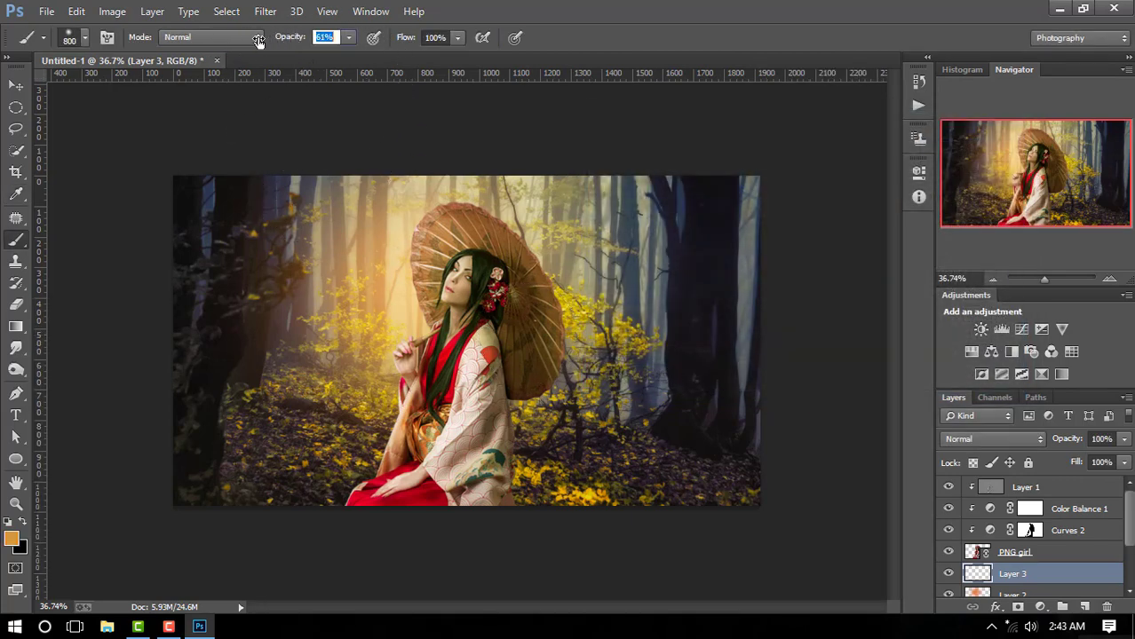
drag(402, 37, 334, 47)
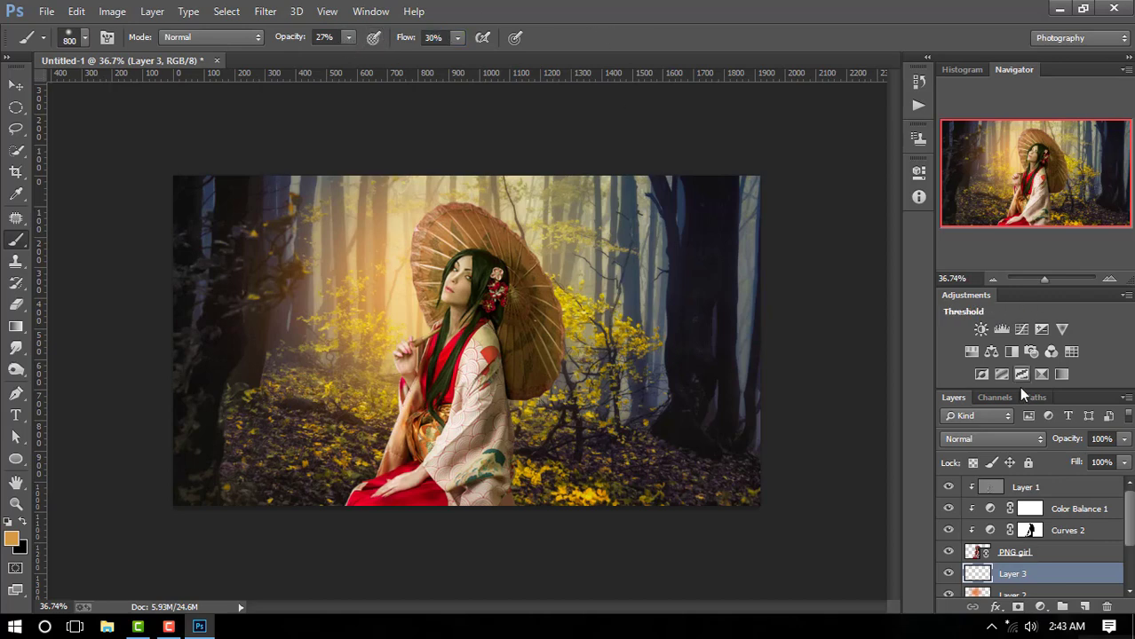
click(1000, 438)
click(985, 146)
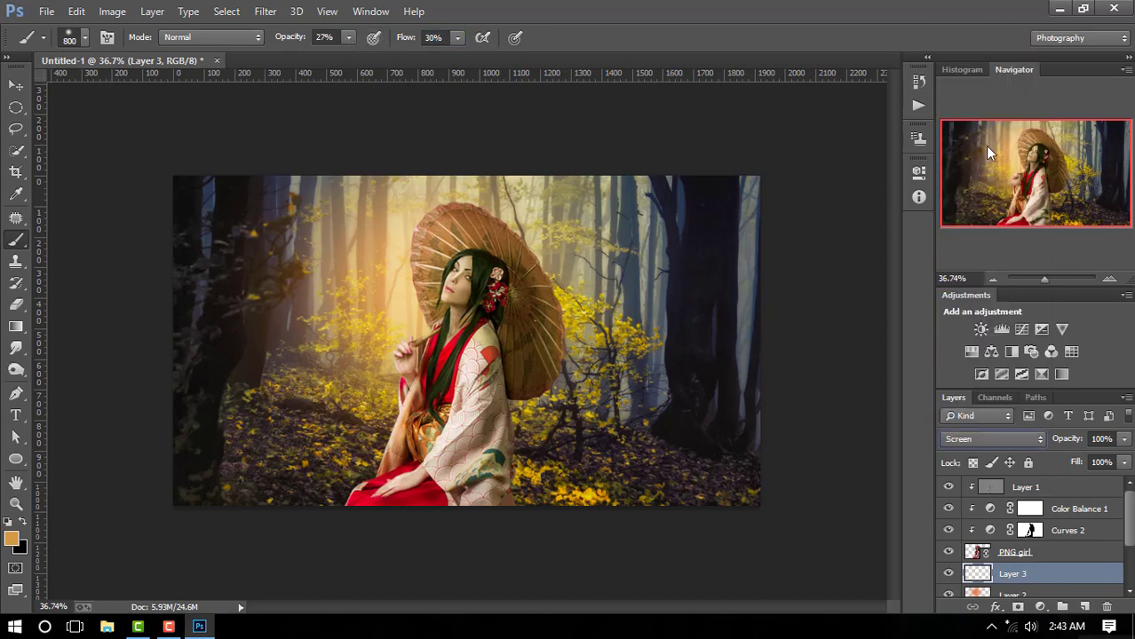
Paint soft orange haze over the yellow foliage right of the girl, undoing the edge strokes
mouse_move(772, 348)
mouse_down()
mouse_move(773, 223)
mouse_move(697, 552)
mouse_up()
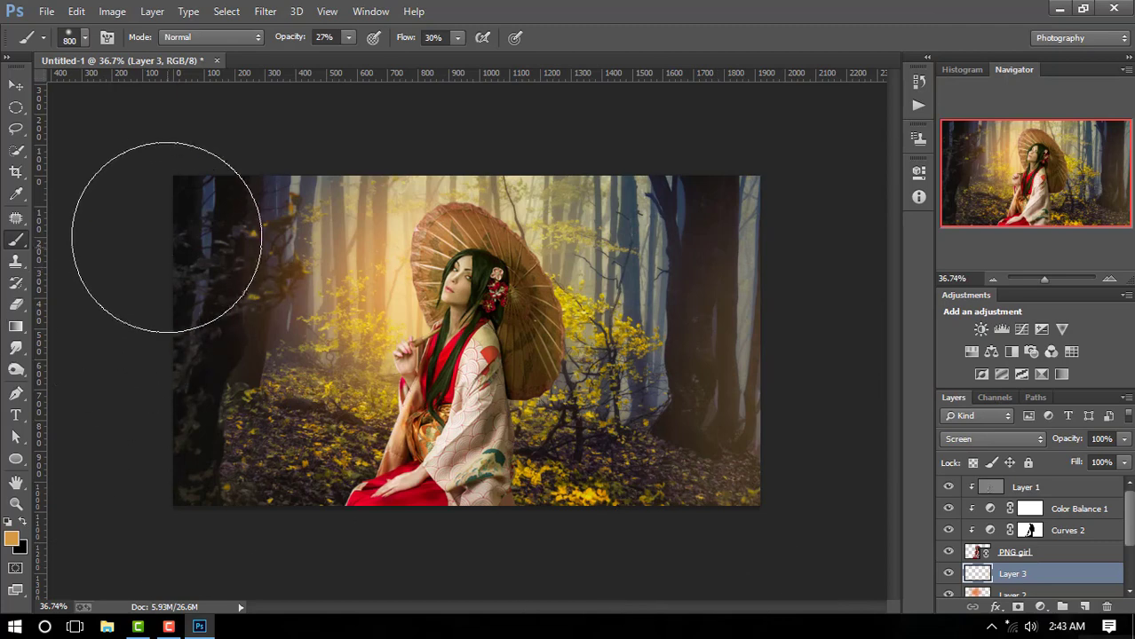
mouse_move(163, 233)
mouse_down()
mouse_move(202, 226)
mouse_move(162, 497)
mouse_move(405, 558)
mouse_up()
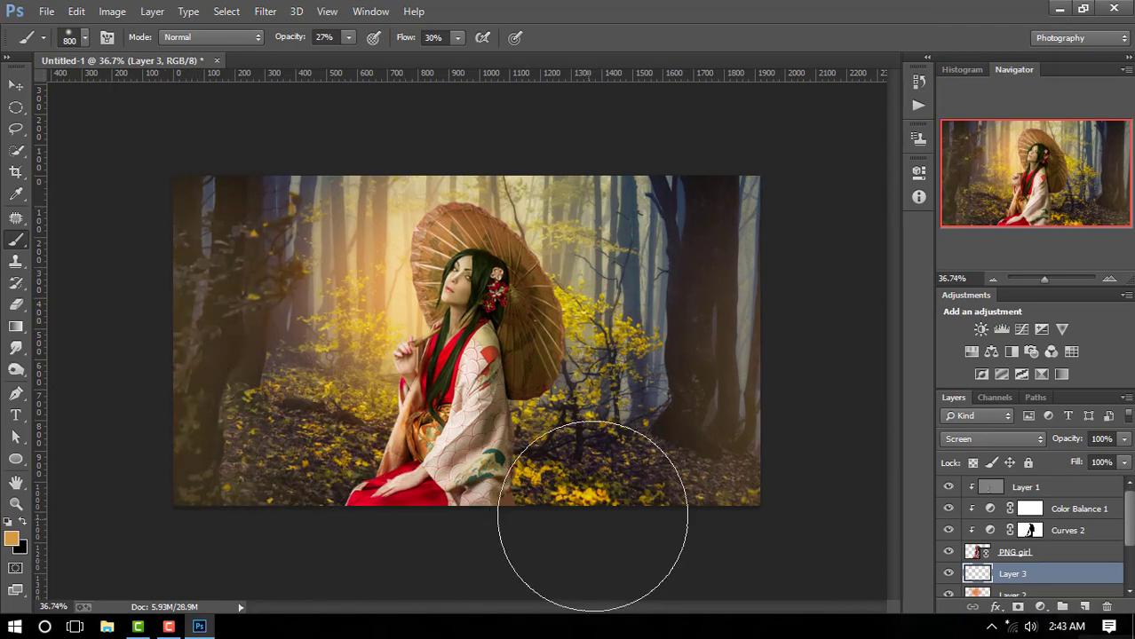
scroll(601, 504, down, 3)
scroll(562, 464, up, 2)
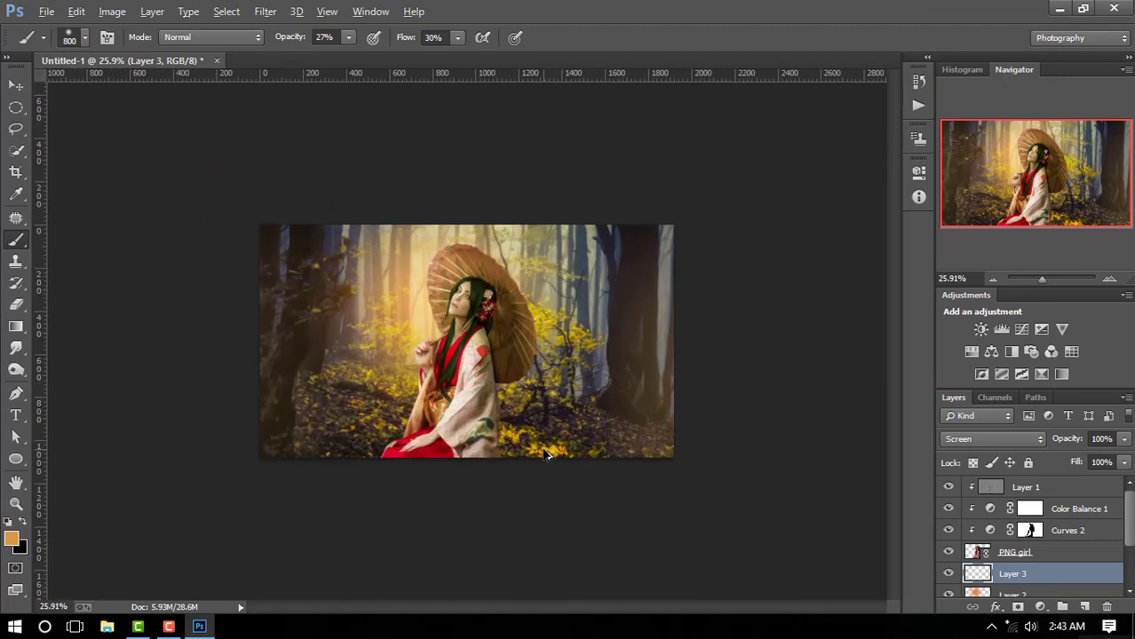
key(ctrl+alt+z)
key(ctrl+alt+z)
key(ctrl+alt+z)
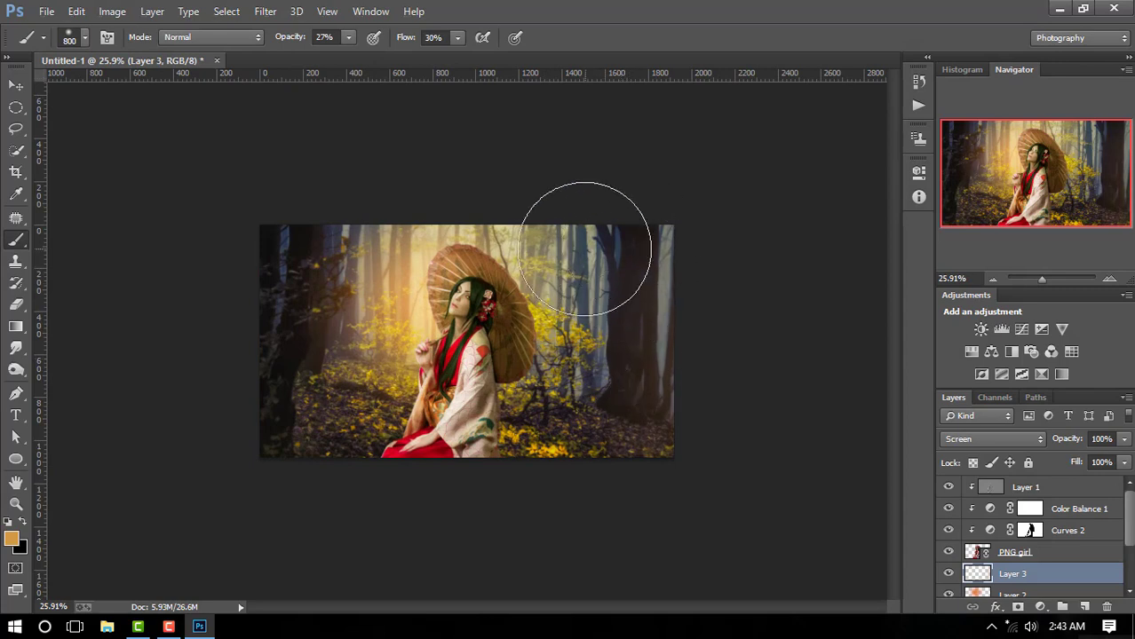
click(581, 351)
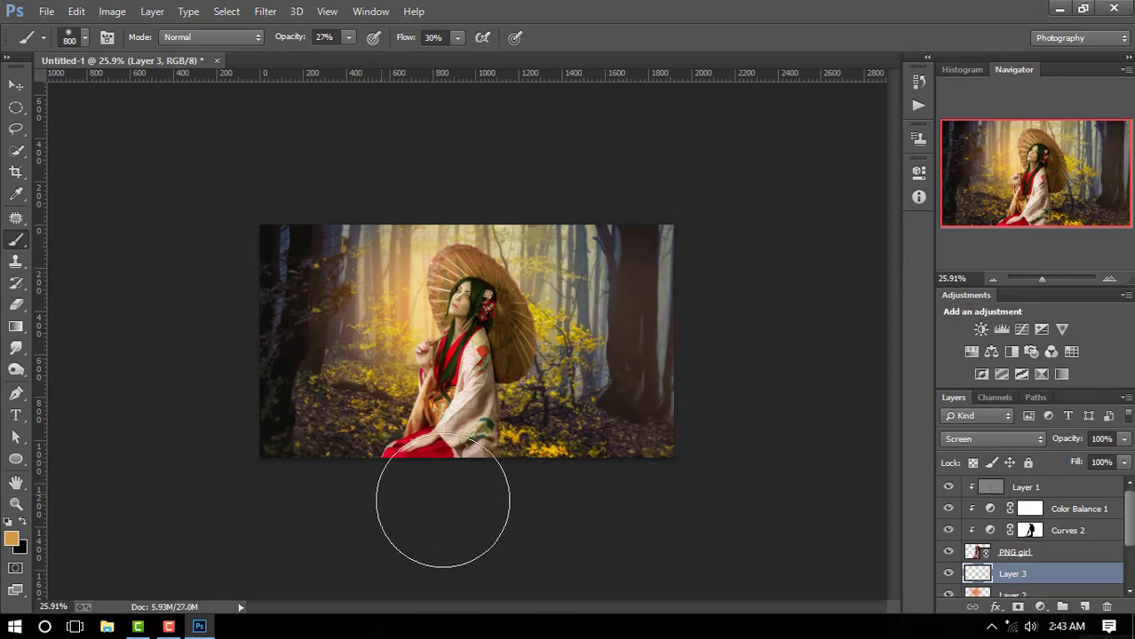
scroll(392, 417, down, 1)
scroll(399, 391, up, 2)
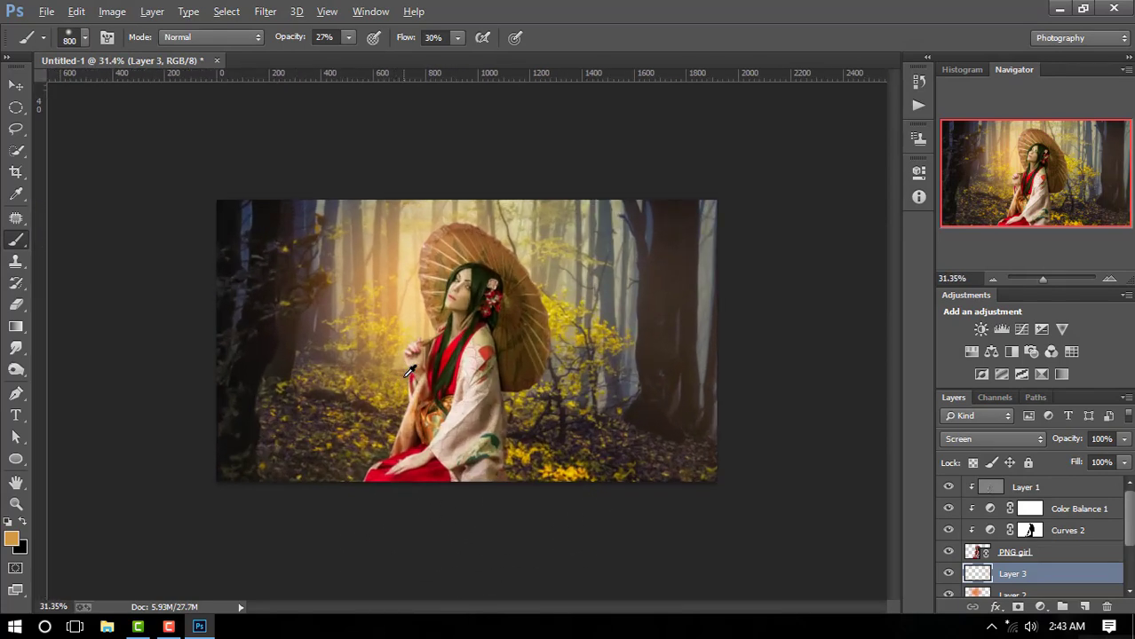
scroll(408, 373, up, 1)
scroll(470, 373, down, 1)
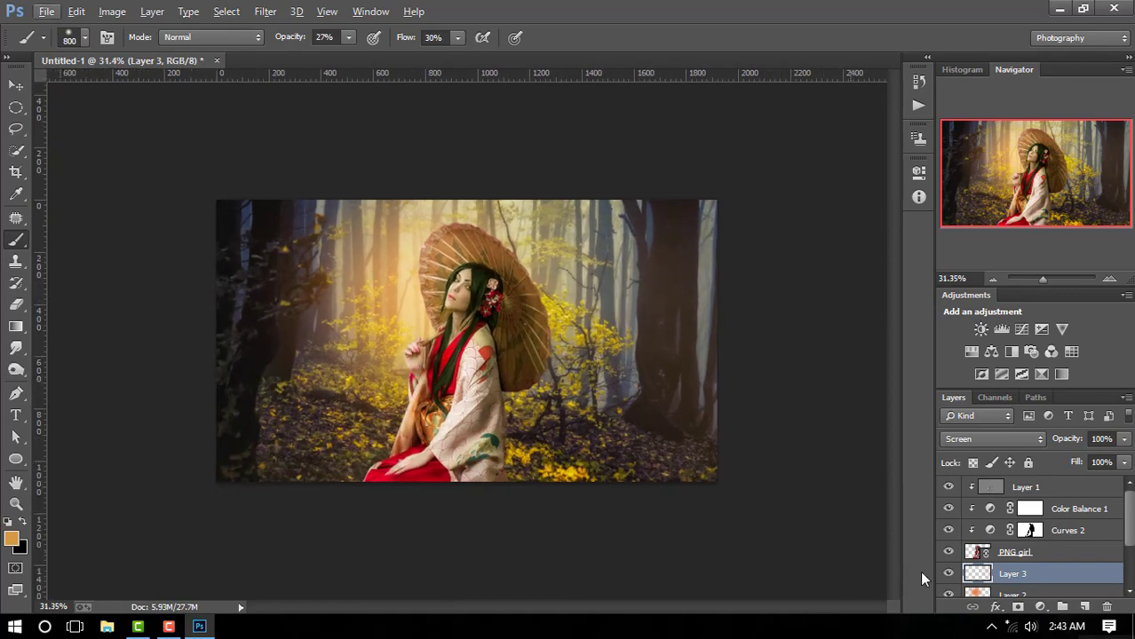
click(1074, 490)
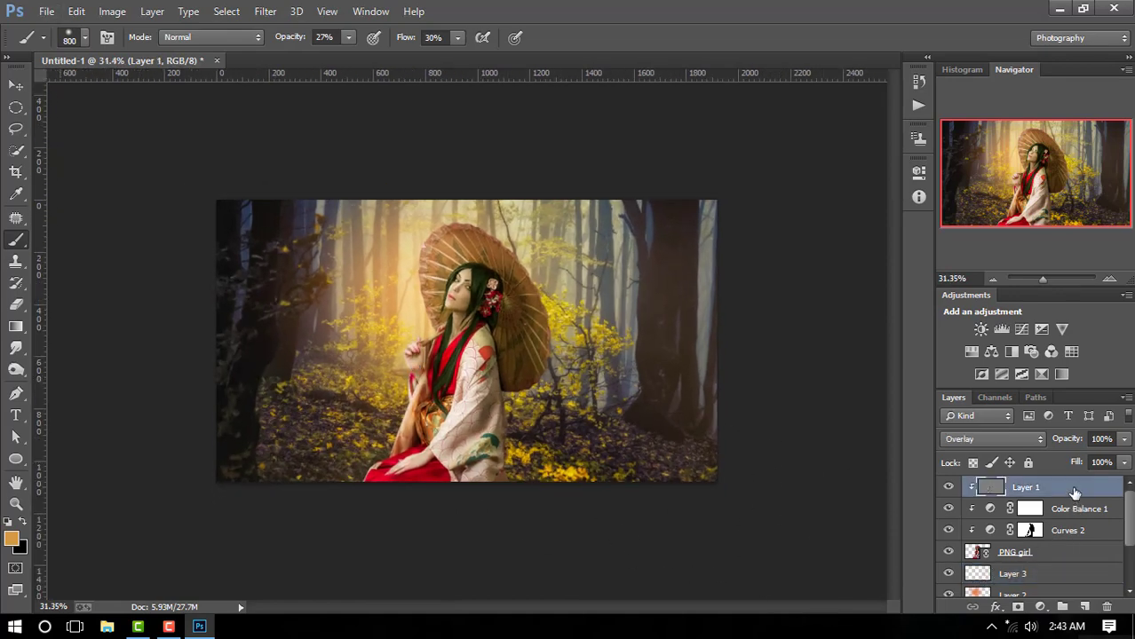
Add Layer 4 on top and fill it with a merged composite using Apply Image
click(1085, 607)
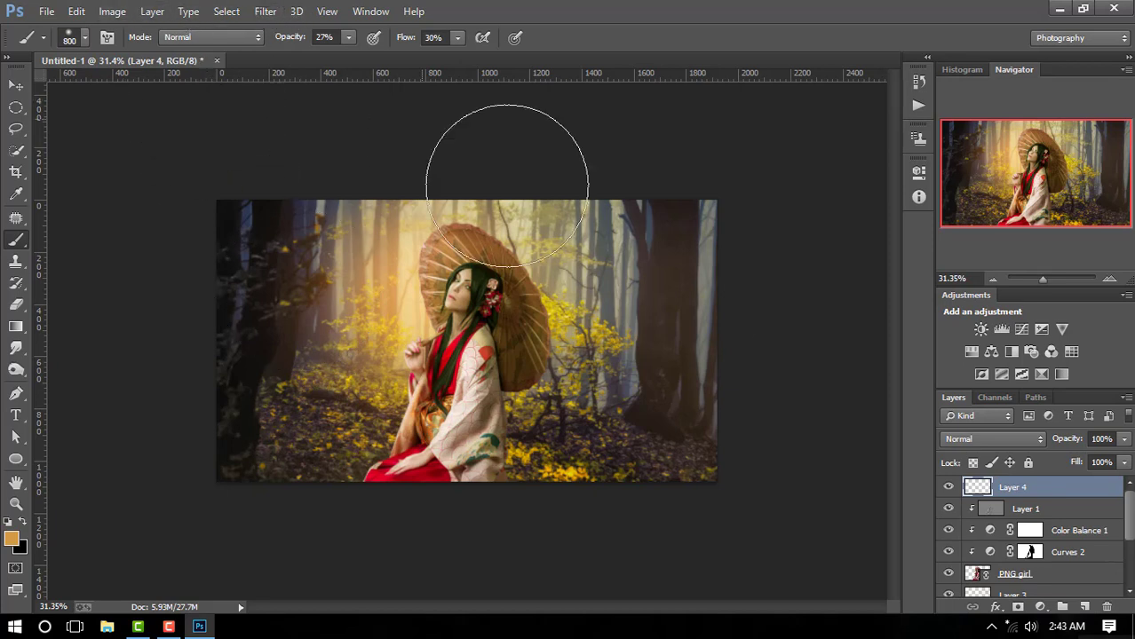
click(112, 11)
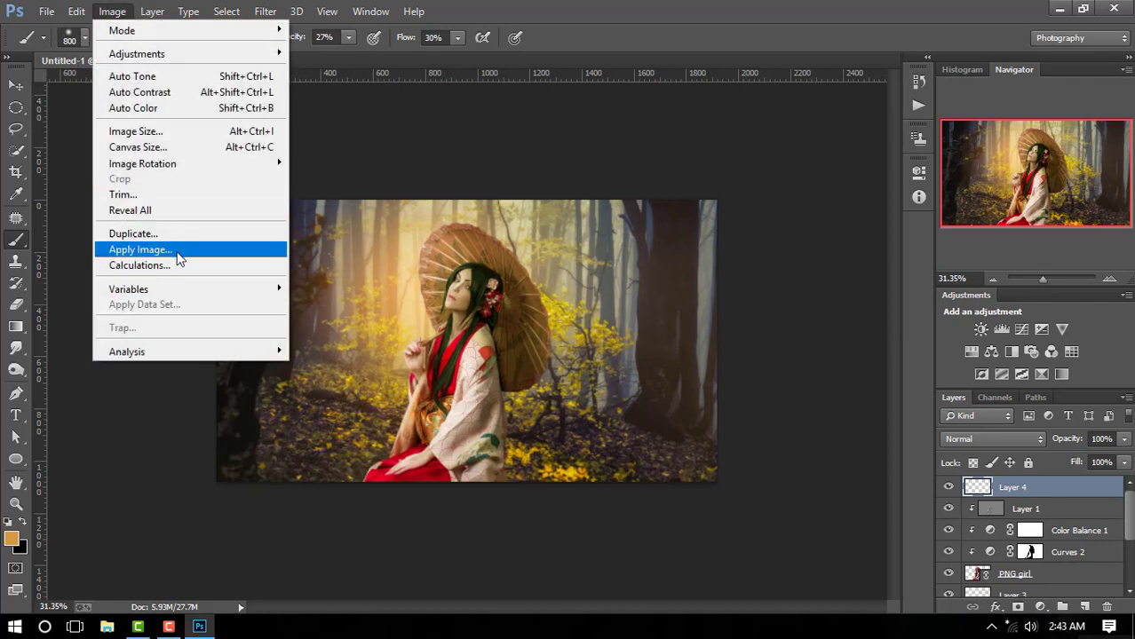
click(178, 250)
click(716, 170)
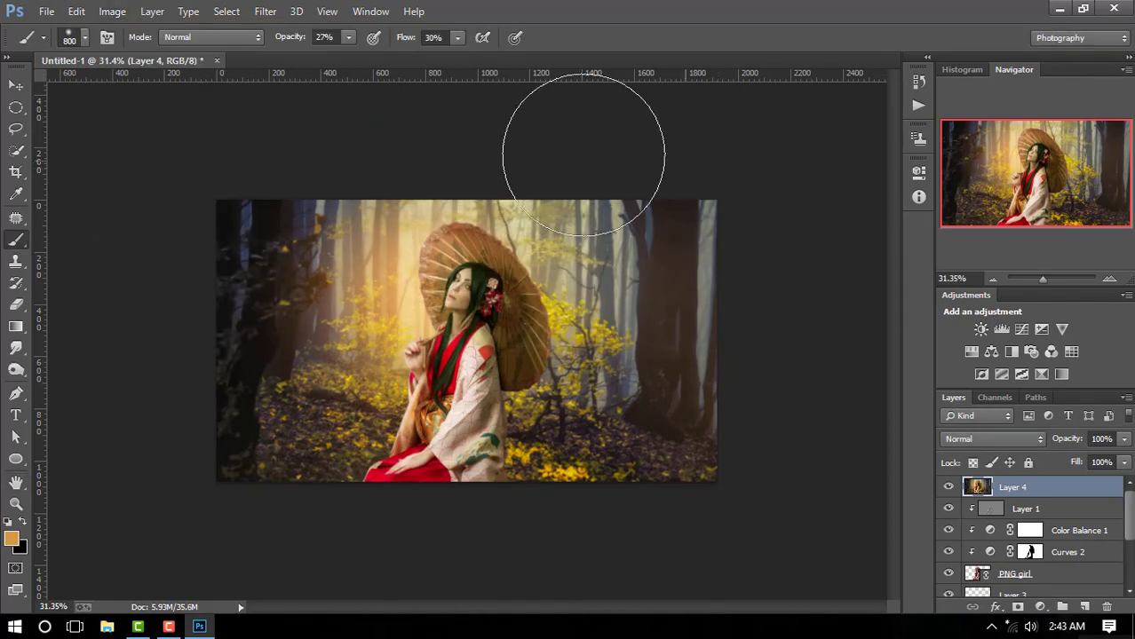
click(264, 10)
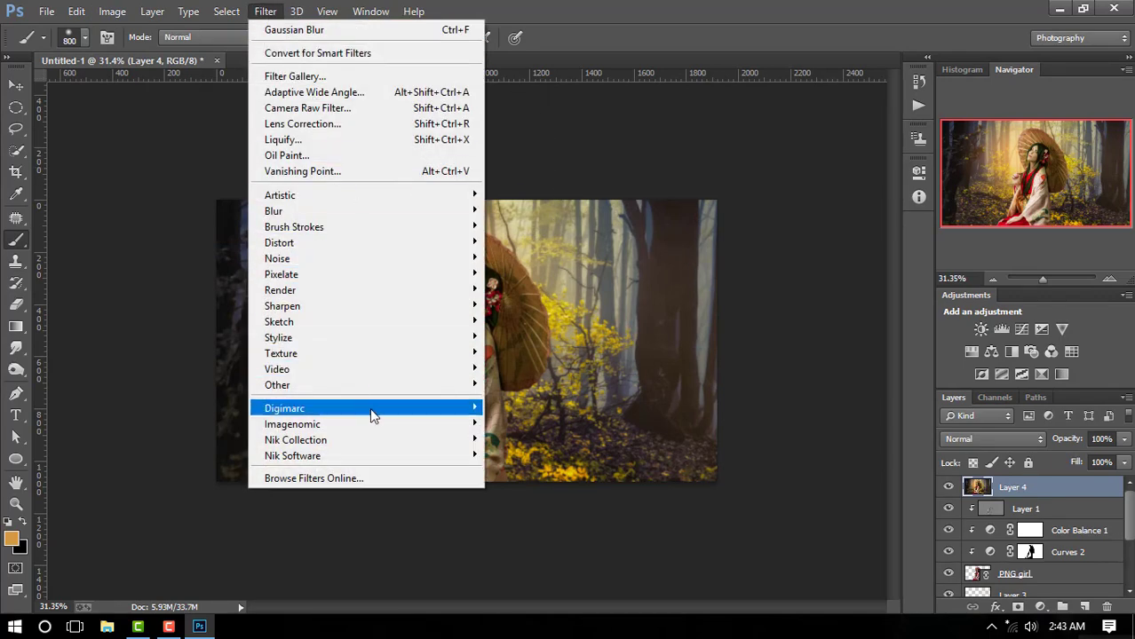
Apply Color Efex Pro 4's Cross Processing with method B10 to the merged layer
mouse_move(296, 439)
click(497, 440)
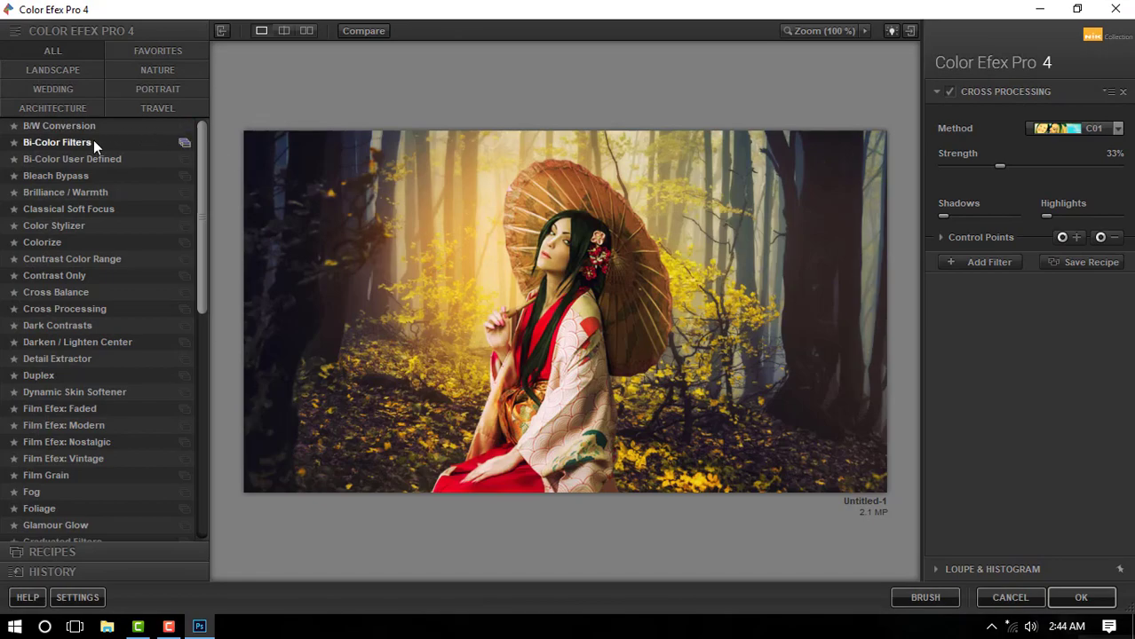
click(88, 142)
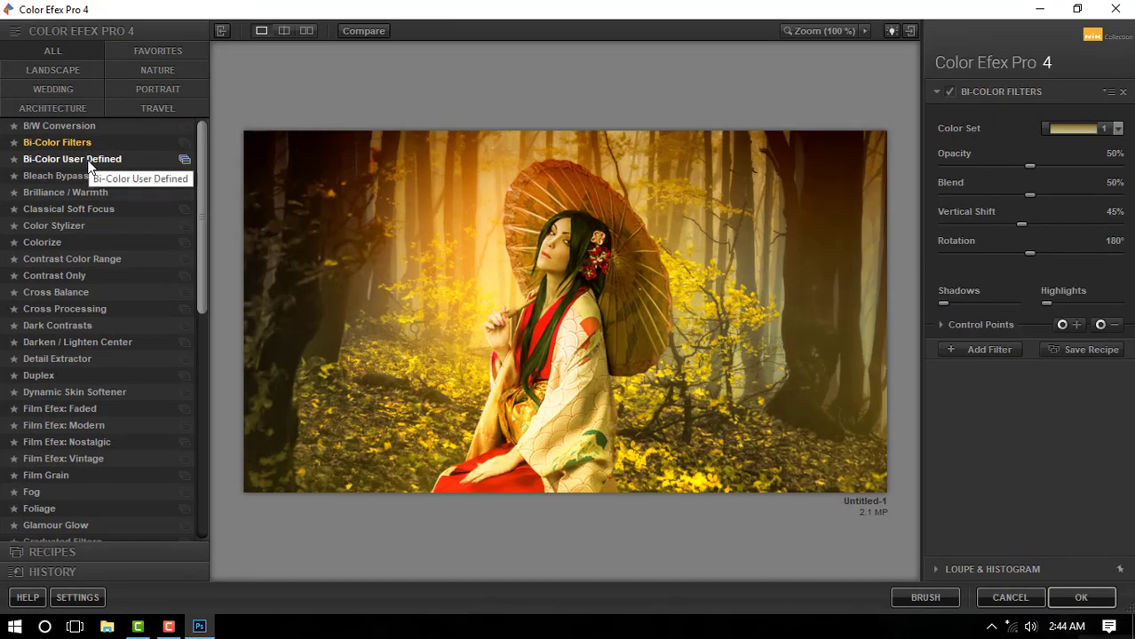
click(89, 176)
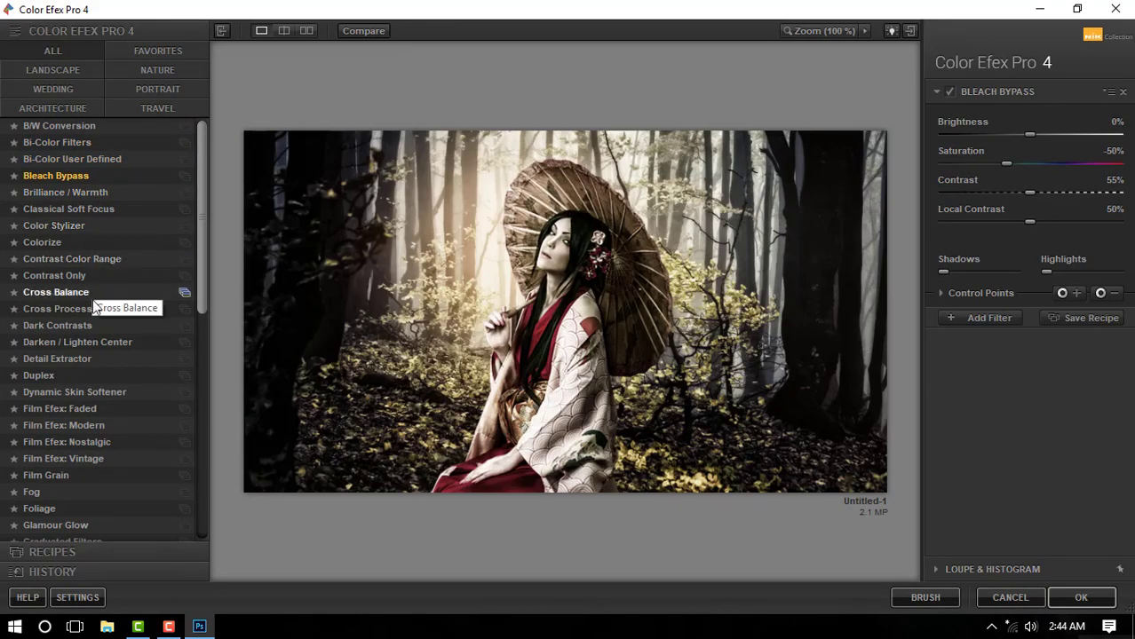
click(99, 325)
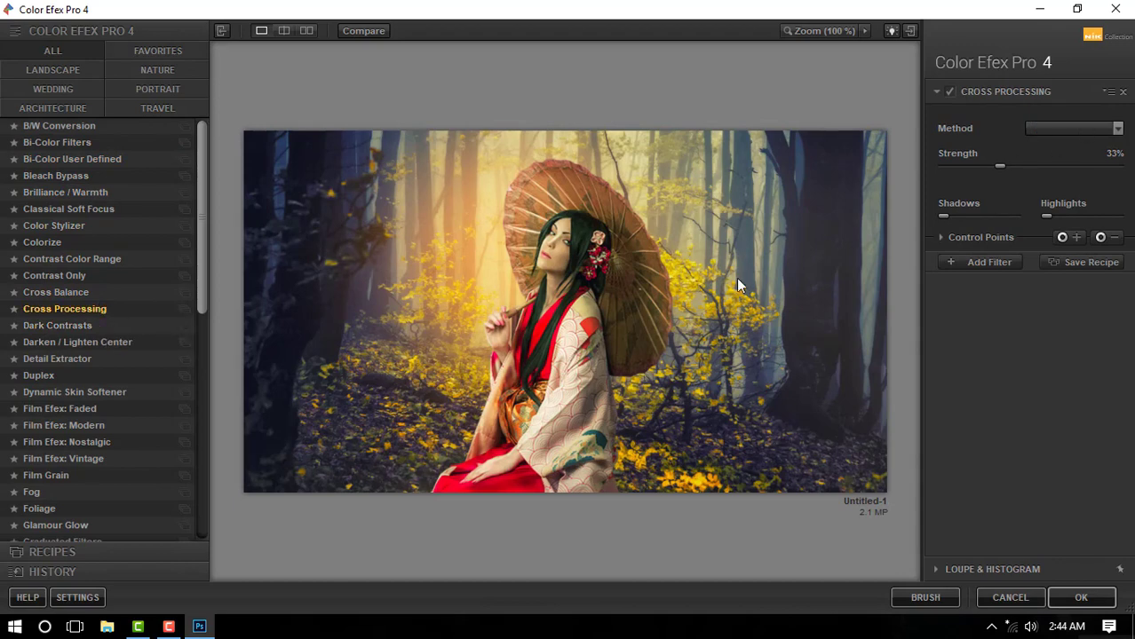
click(1116, 128)
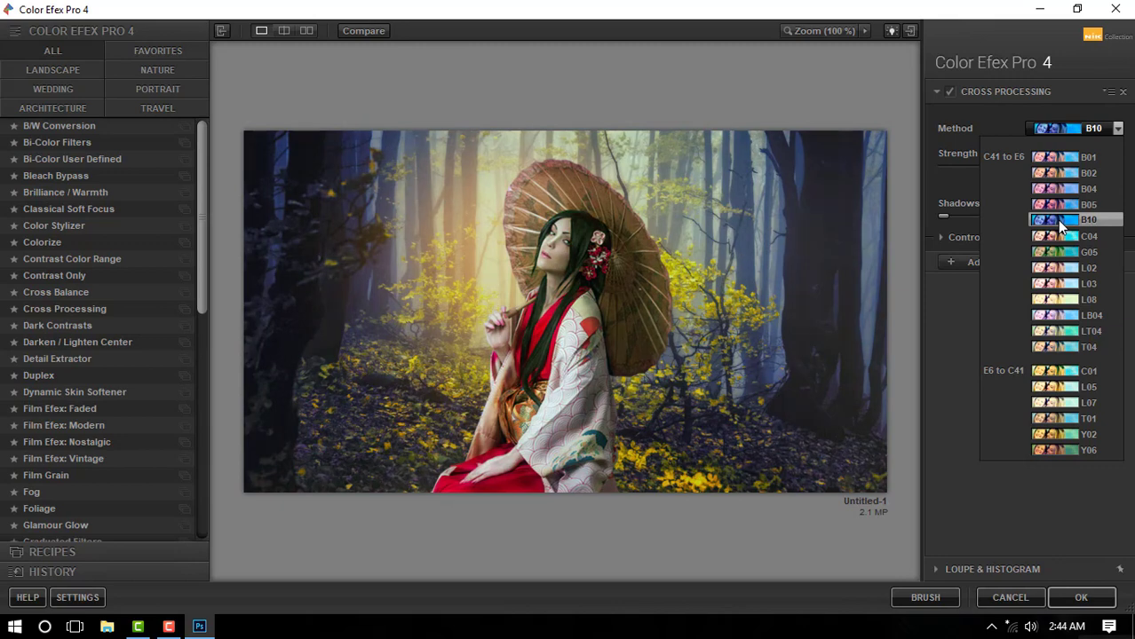
click(1060, 226)
click(1061, 591)
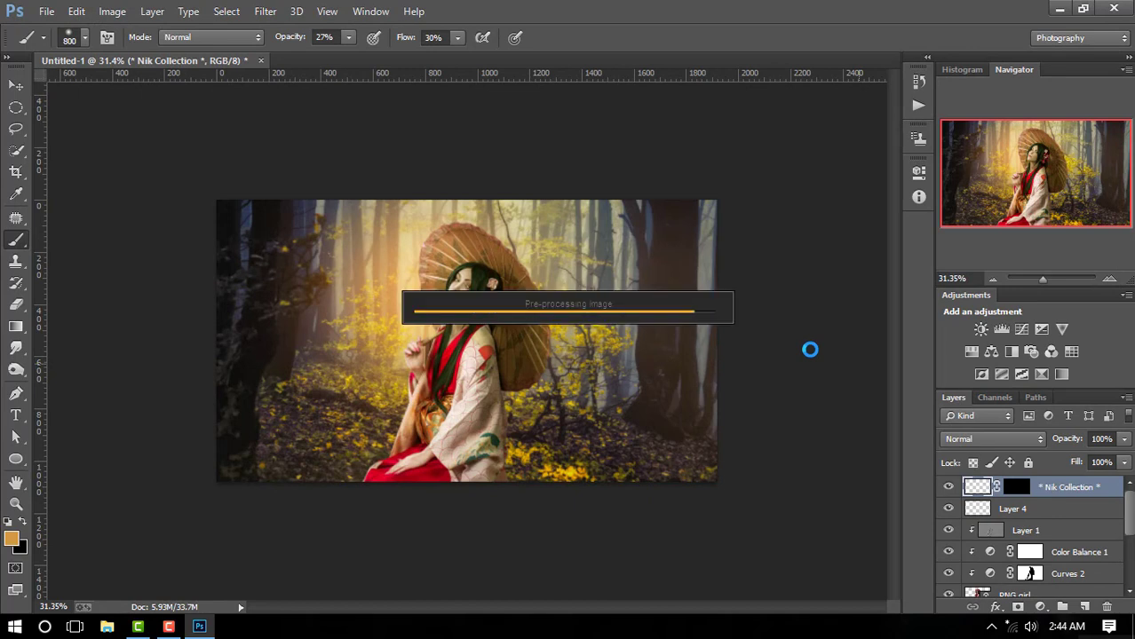
Add a black Solid Color fill layer blended as Soft Light at 80% opacity
click(1084, 606)
click(1021, 509)
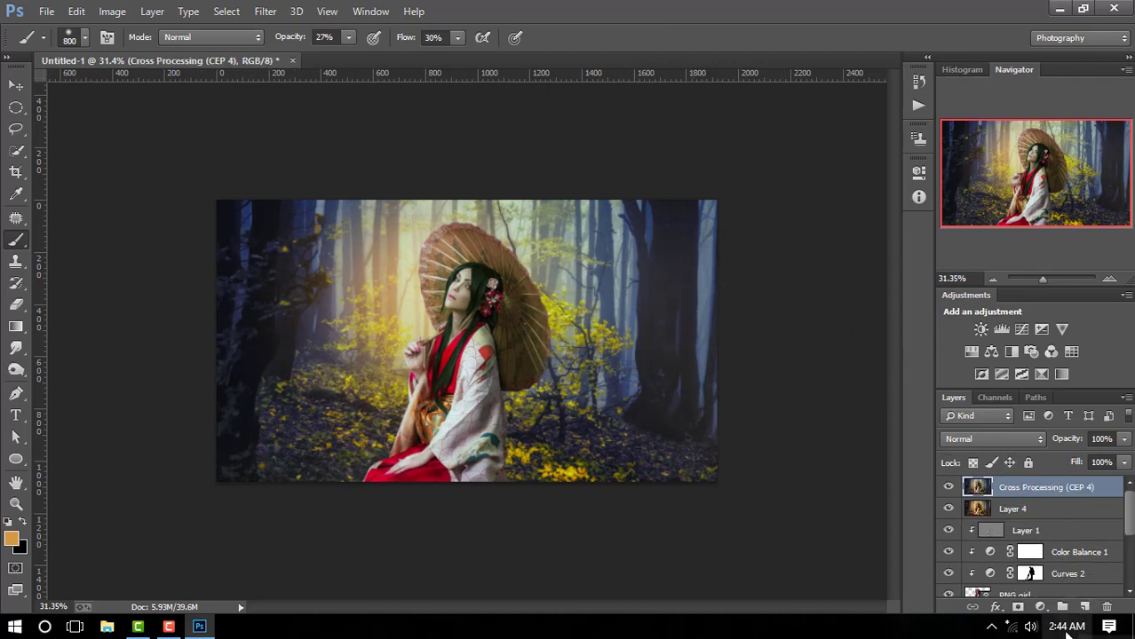
click(1041, 608)
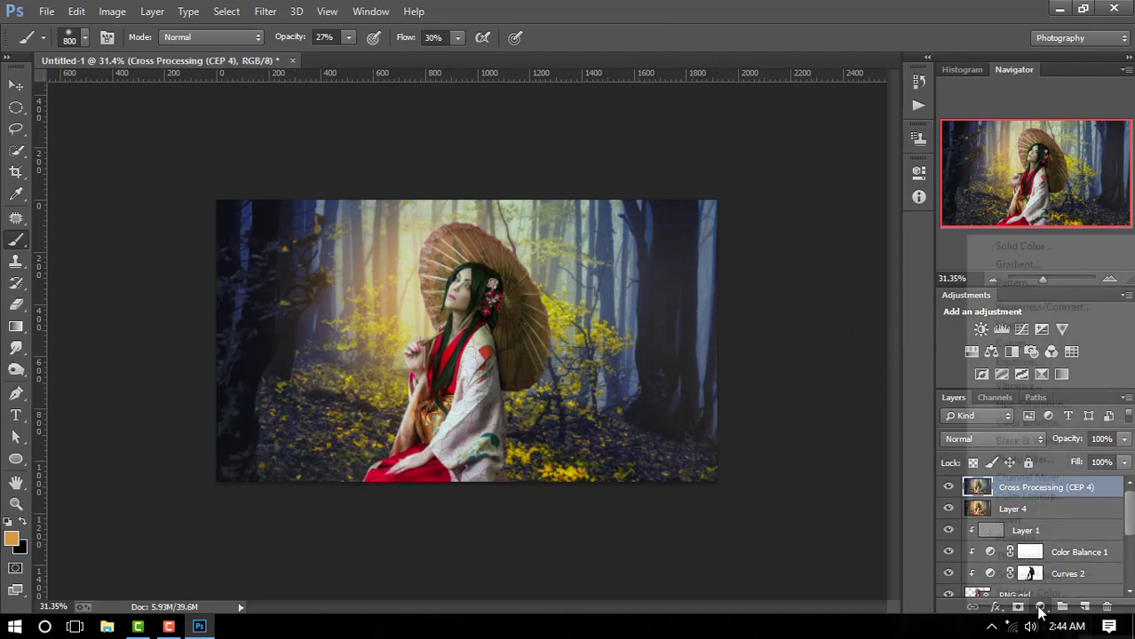
click(1030, 246)
drag(710, 287, 547, 380)
click(971, 145)
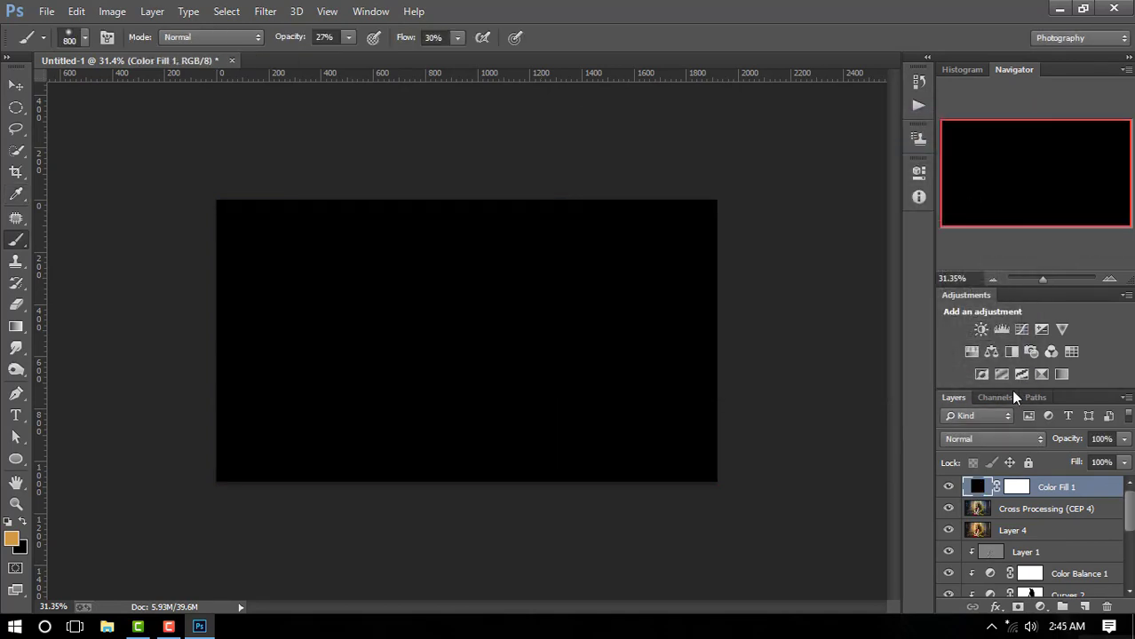
click(1013, 436)
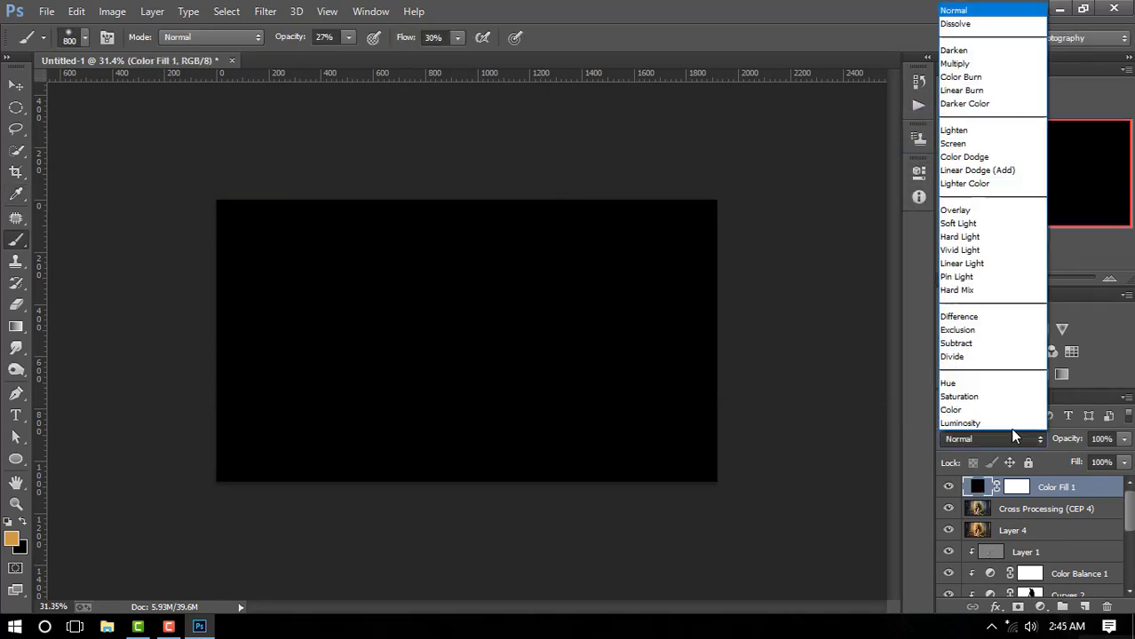
click(989, 228)
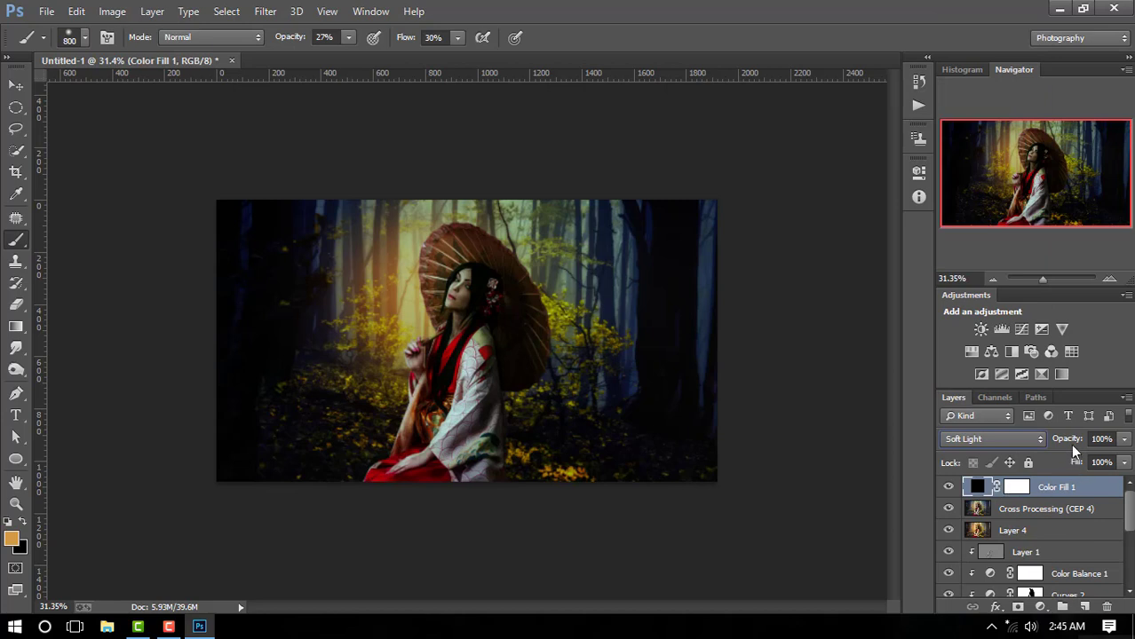
Drag a radial gradient on the fill's mask so the centre clears and the edges darken
click(1024, 494)
click(16, 326)
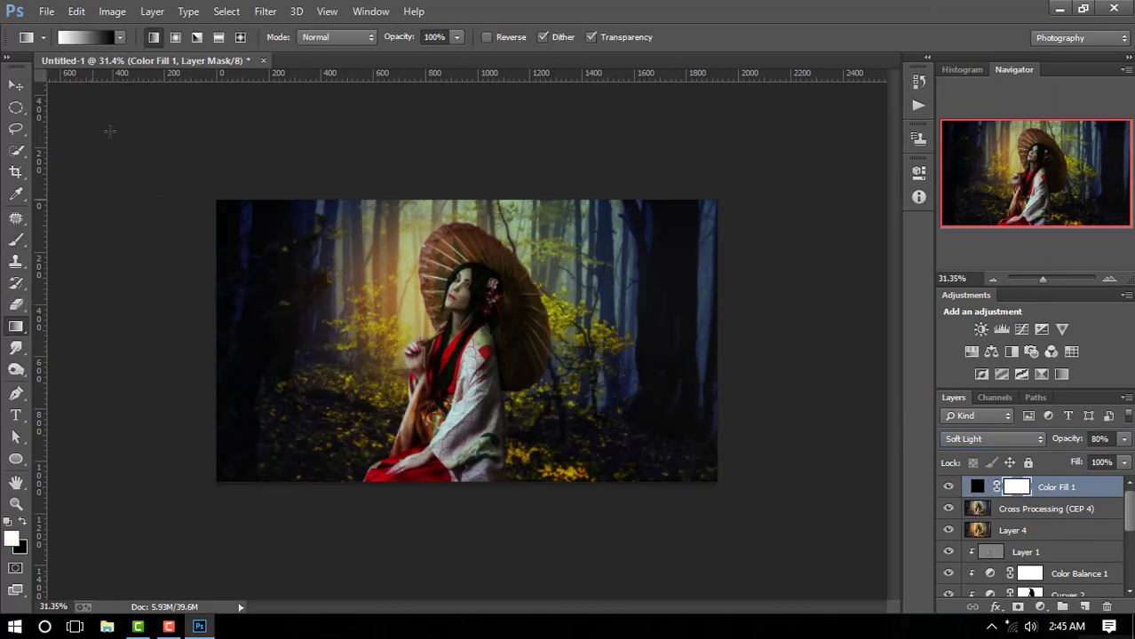
mouse_move(592, 396)
mouse_down()
mouse_move(561, 366)
mouse_move(562, 382)
mouse_up()
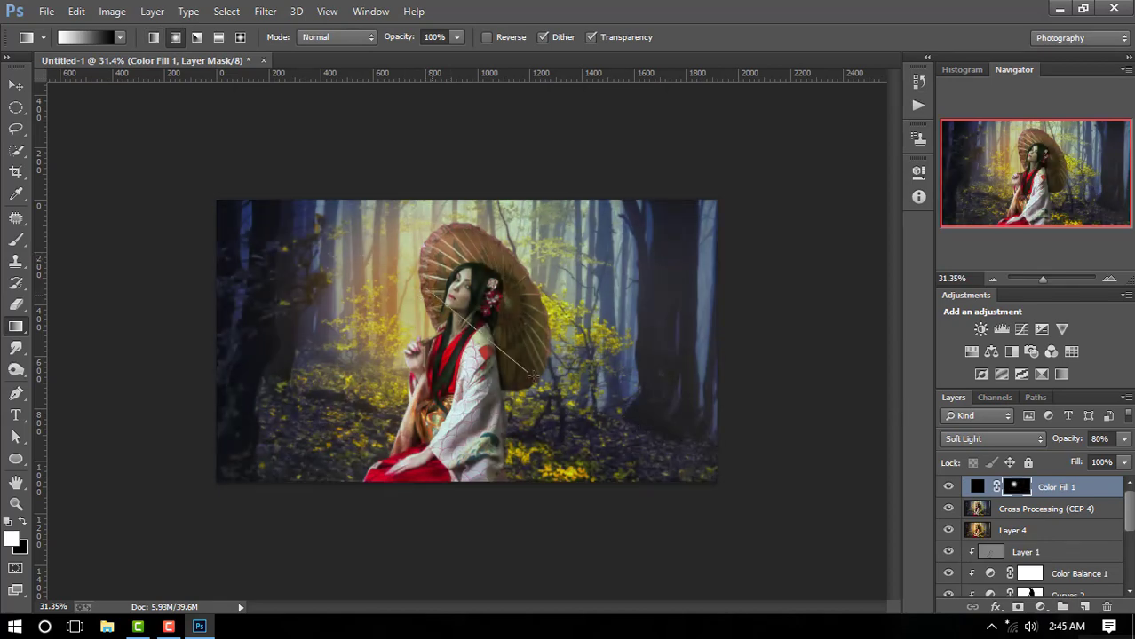
drag(416, 291, 557, 389)
drag(403, 276, 672, 426)
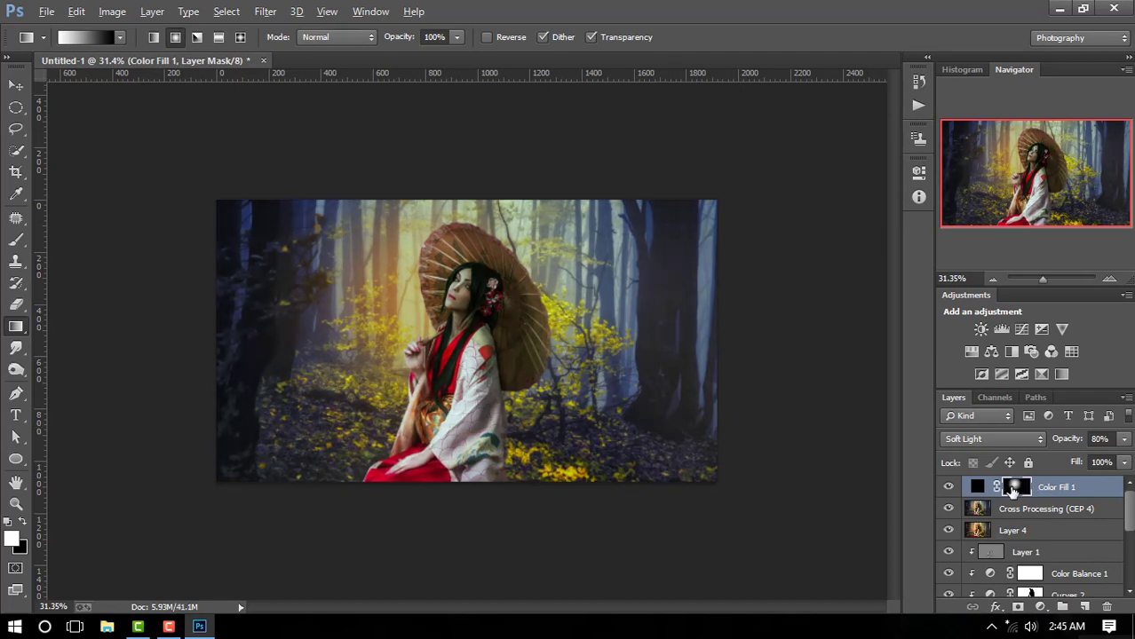
click(18, 241)
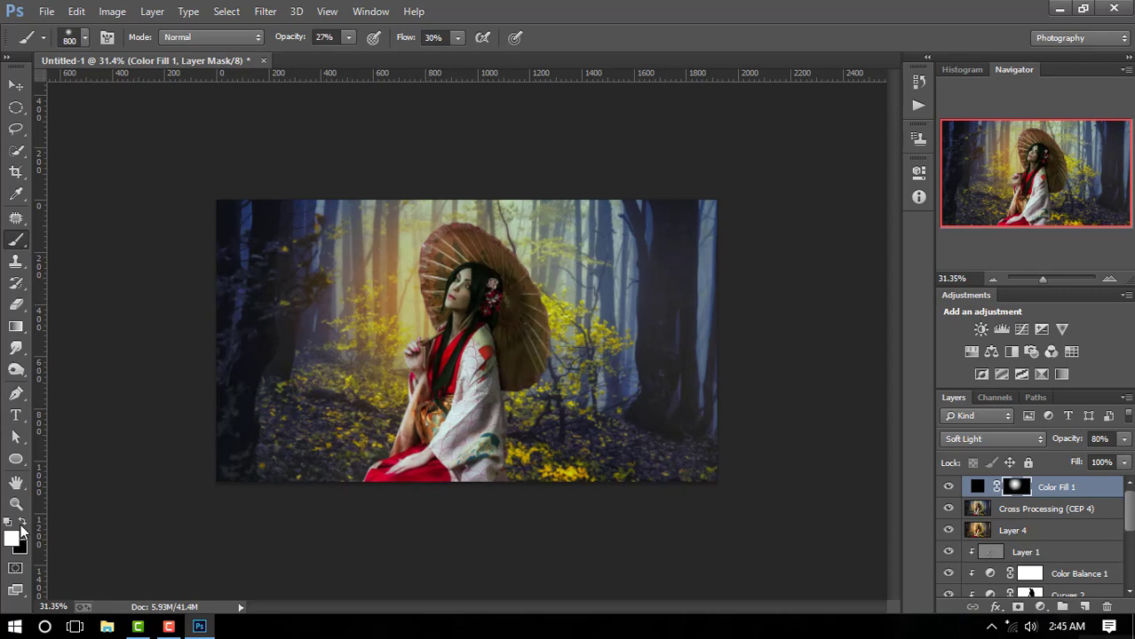
Brush the mask to lift the darkening off the girl's face, arm, chest and umbrella
drag(410, 345, 486, 324)
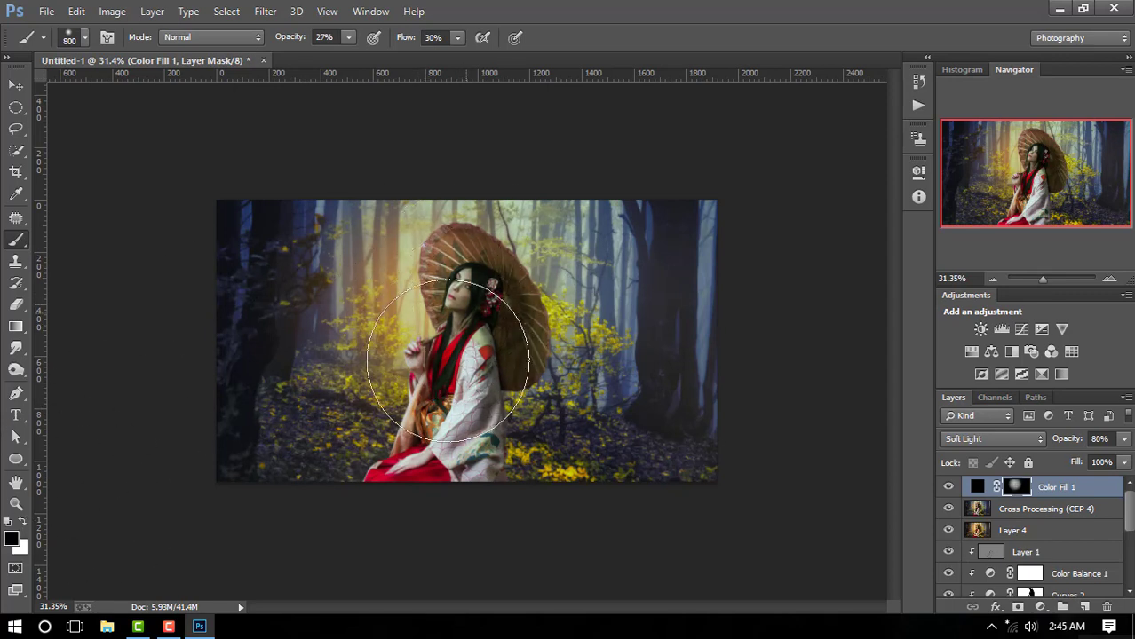
mouse_move(485, 324)
mouse_down()
mouse_move(529, 284)
mouse_move(397, 418)
mouse_move(393, 367)
mouse_move(436, 338)
mouse_up()
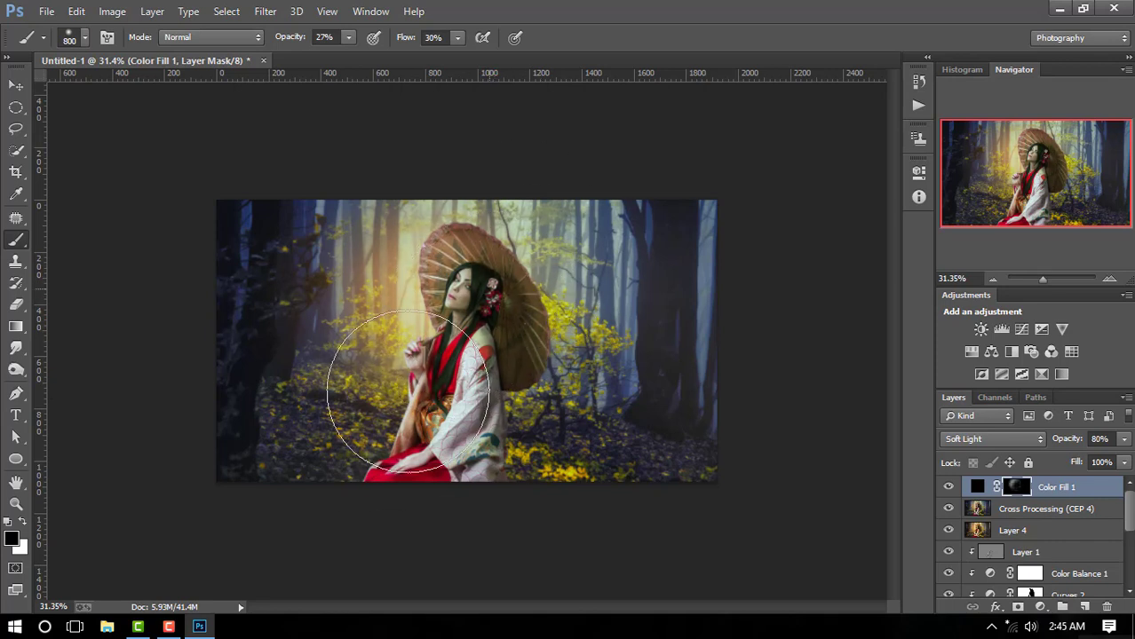
mouse_move(408, 392)
mouse_down()
mouse_move(498, 351)
mouse_move(537, 355)
mouse_move(484, 382)
mouse_move(445, 320)
mouse_up()
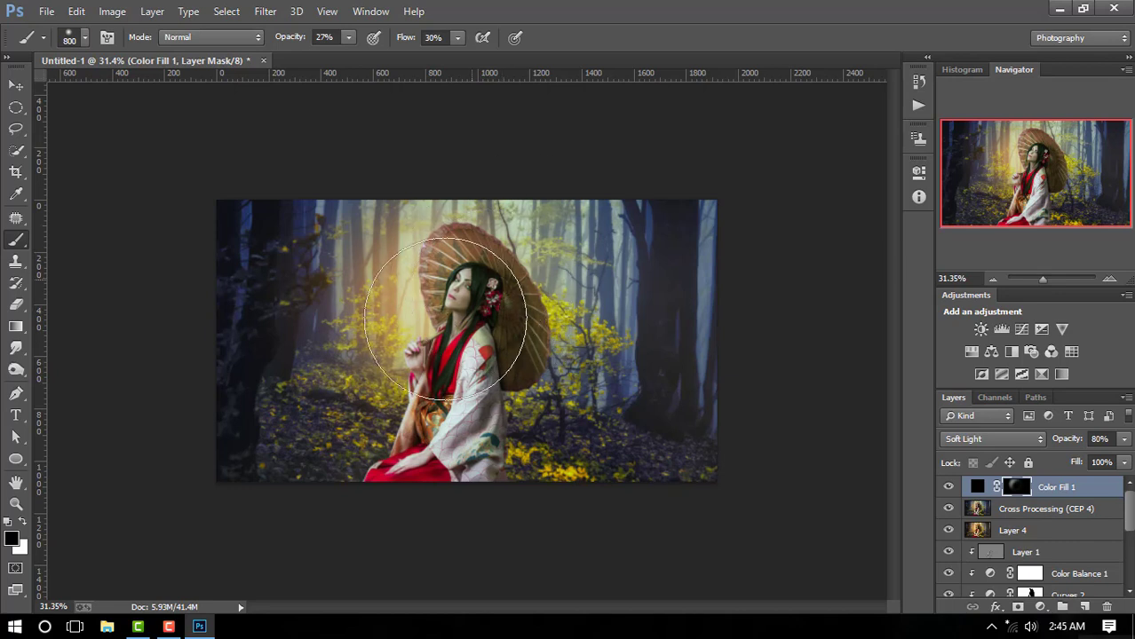
drag(488, 284, 503, 359)
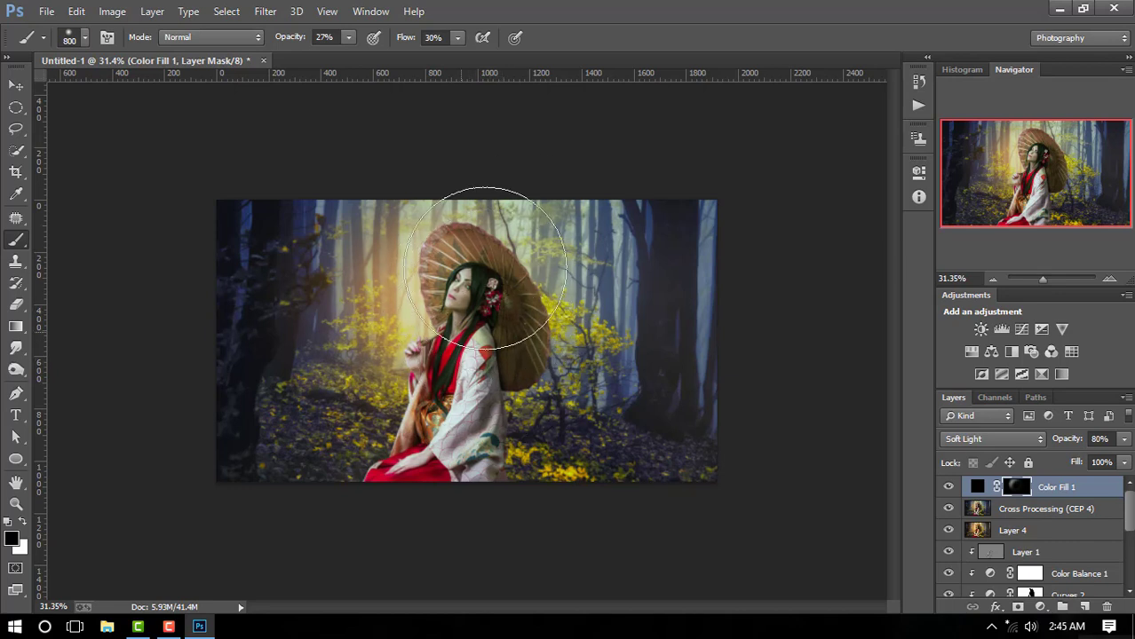
drag(485, 267, 421, 316)
mouse_move(422, 421)
mouse_down()
mouse_move(507, 341)
mouse_move(439, 240)
mouse_move(497, 364)
mouse_up()
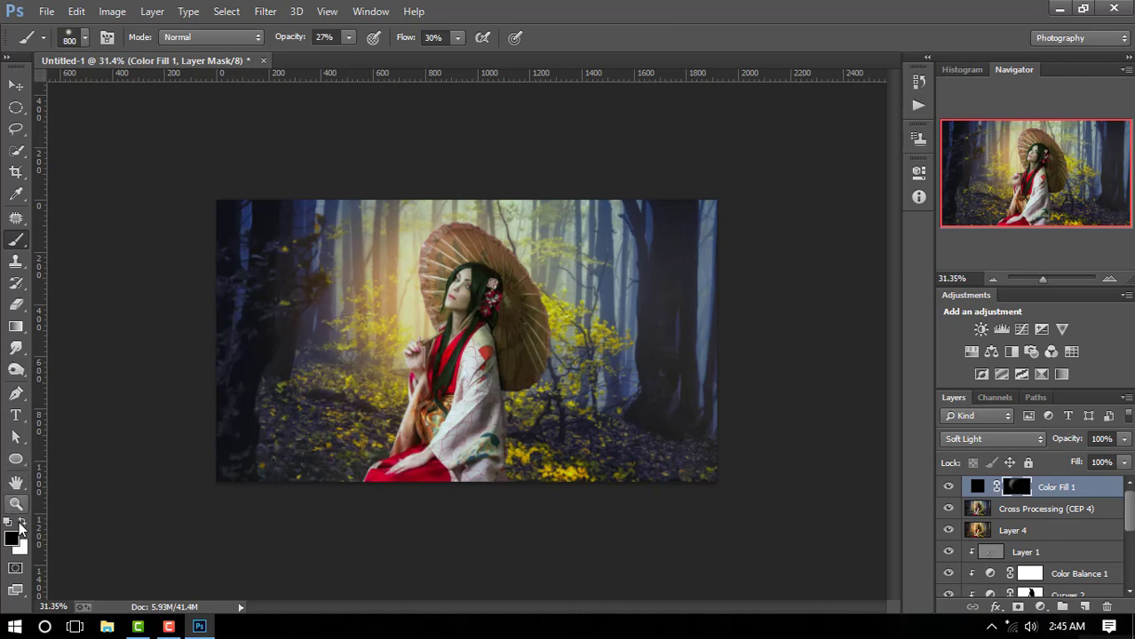
Touch up the mask, re-darkening parts of the figure and umbrella, then lightening her lower body
drag(462, 331, 519, 178)
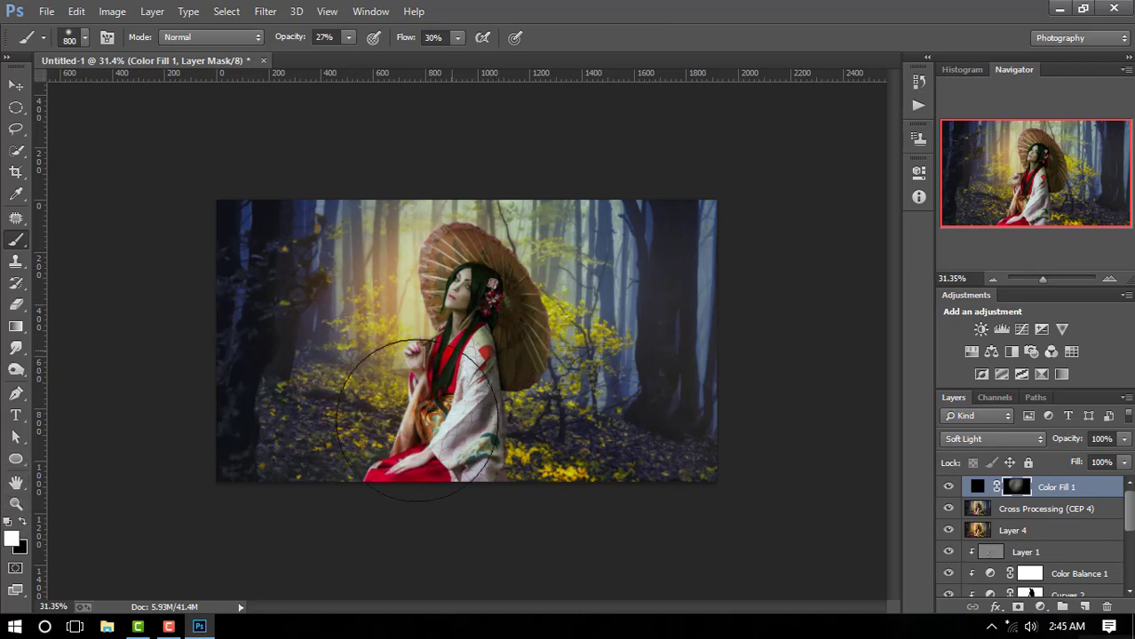
mouse_move(530, 255)
mouse_down()
mouse_move(419, 406)
mouse_move(556, 206)
mouse_move(413, 494)
mouse_move(573, 240)
mouse_move(411, 494)
mouse_move(574, 218)
mouse_move(380, 552)
mouse_move(405, 190)
mouse_move(266, 320)
mouse_move(203, 476)
mouse_move(622, 245)
mouse_move(710, 228)
mouse_move(680, 374)
mouse_move(286, 297)
mouse_move(226, 404)
mouse_up()
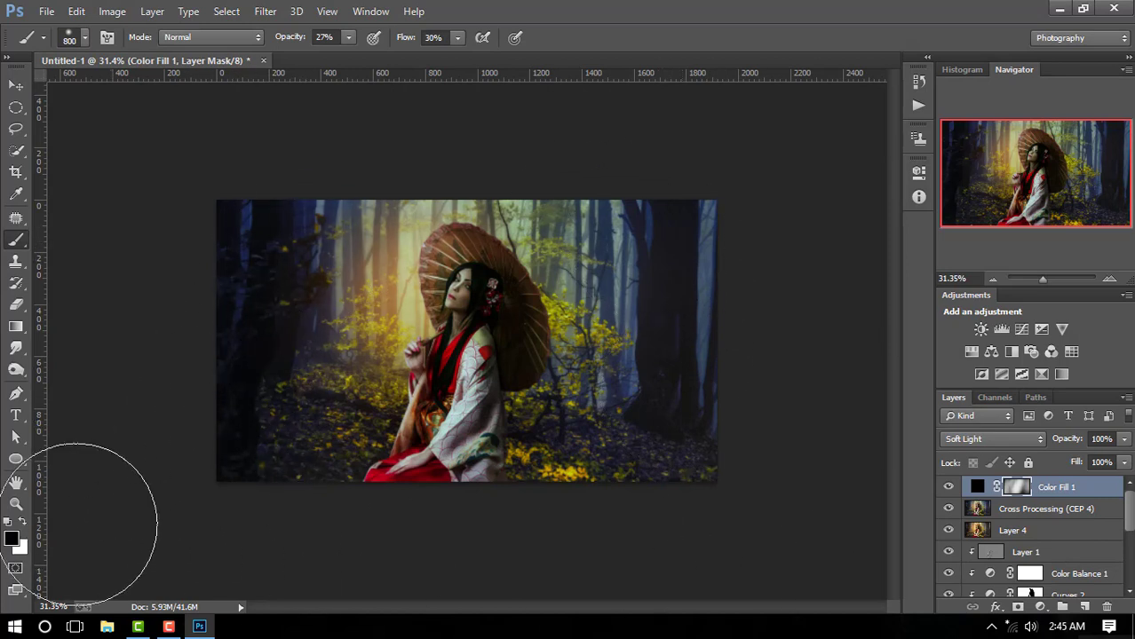
mouse_move(462, 228)
mouse_down()
mouse_move(486, 341)
mouse_move(445, 424)
mouse_up()
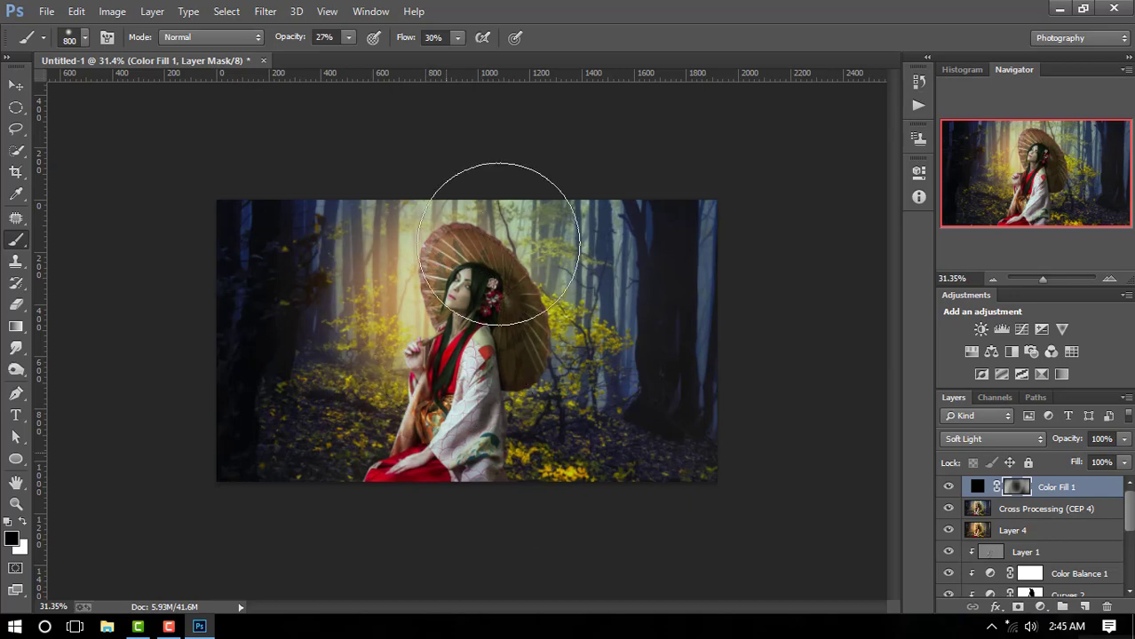
drag(507, 203, 532, 267)
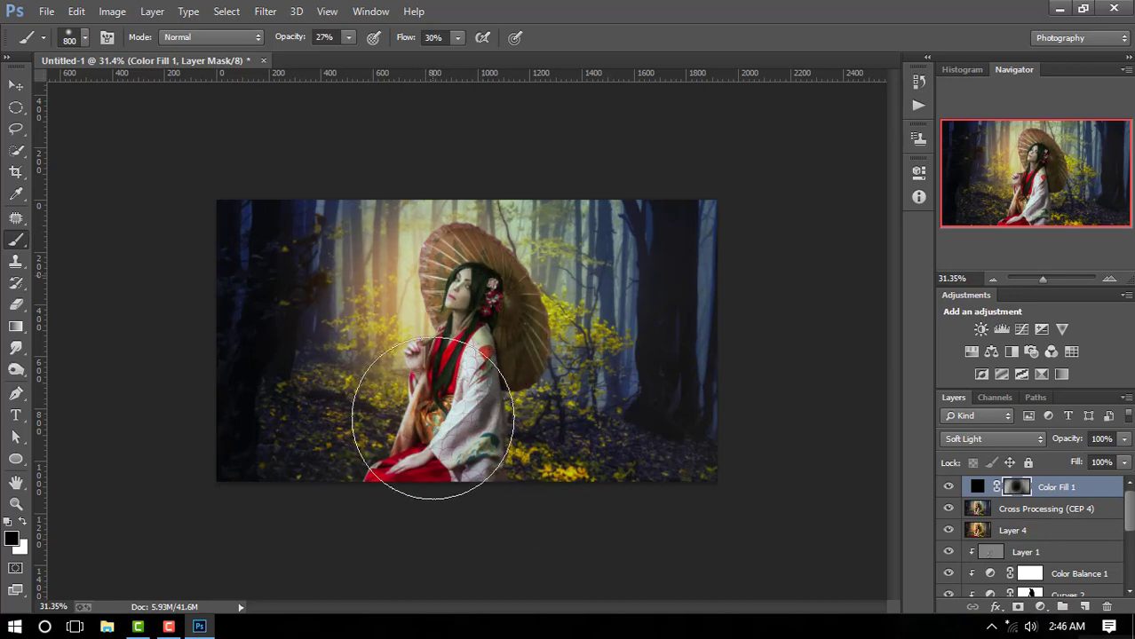